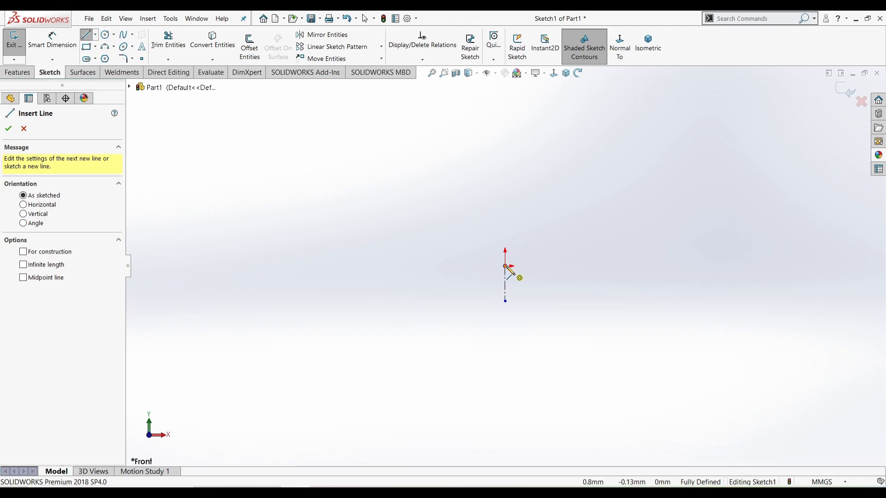
# Draw a vertical stem line up from the origin, then two tangent arcs forming the hook
pyautogui.click(505, 267)
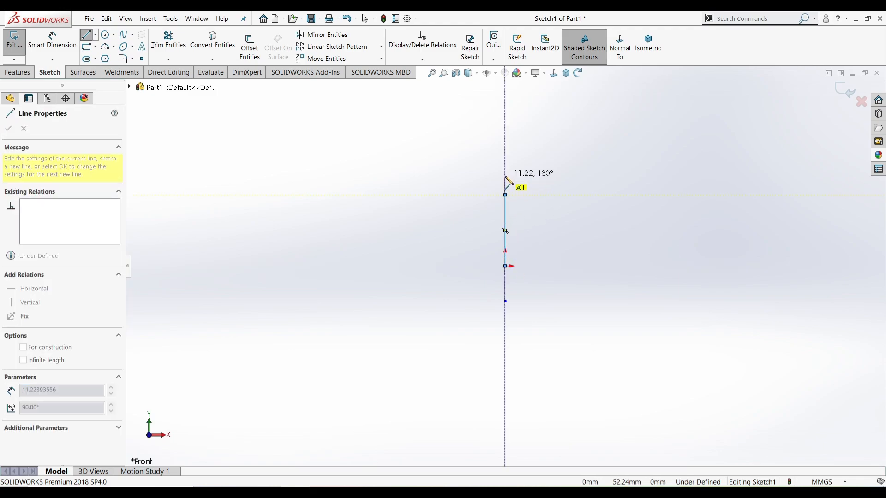
pyautogui.click(505, 195)
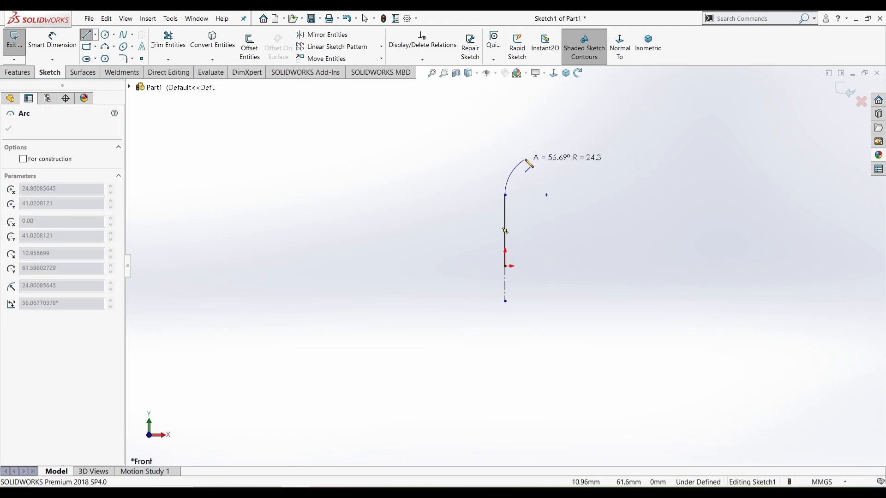
pyautogui.click(545, 152)
pyautogui.scroll(-3, 538, 158)
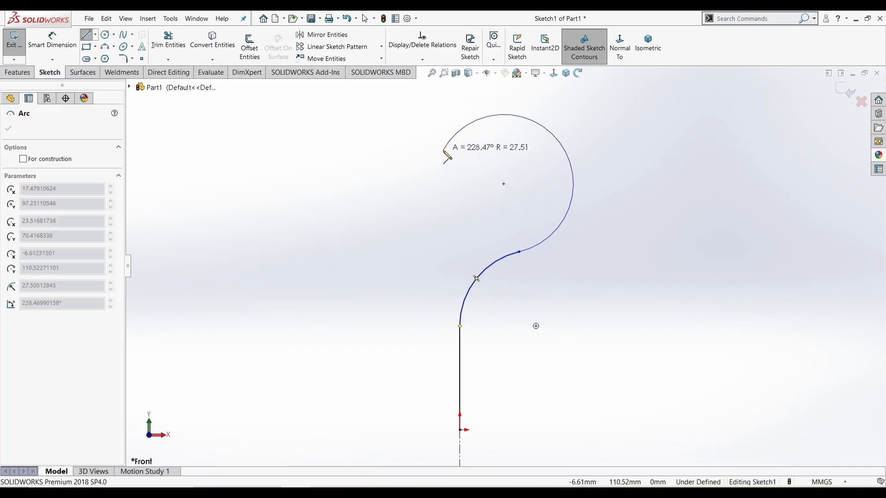
pyautogui.click(428, 154)
pyautogui.rightClick(433, 162)
pyautogui.click(452, 173)
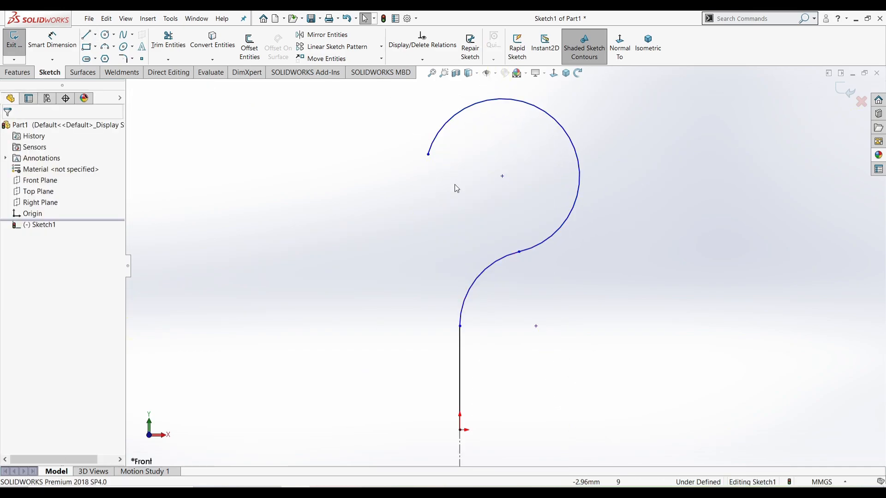
pyautogui.moveTo(505, 362); pyautogui.dragTo(505, 322, button='right')
# Dimension the stem line to 100 mm and the lower arc length to 100 mm
pyautogui.click(460, 373)
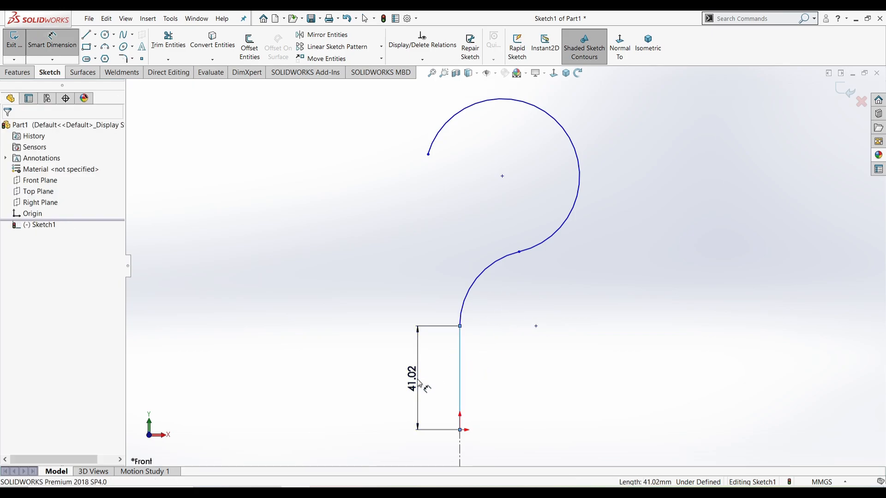
pyautogui.click(417, 379)
pyautogui.write('100')
pyautogui.press('Return')
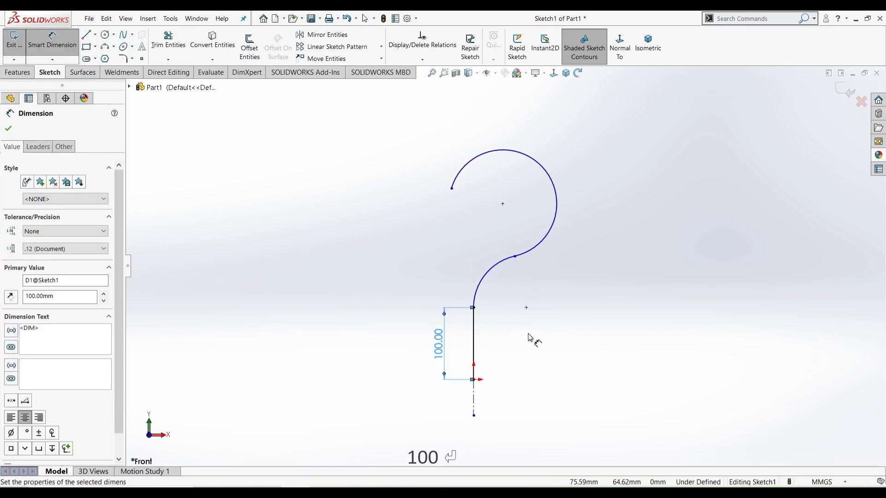
pyautogui.click(515, 257)
pyautogui.click(489, 275)
pyautogui.click(466, 260)
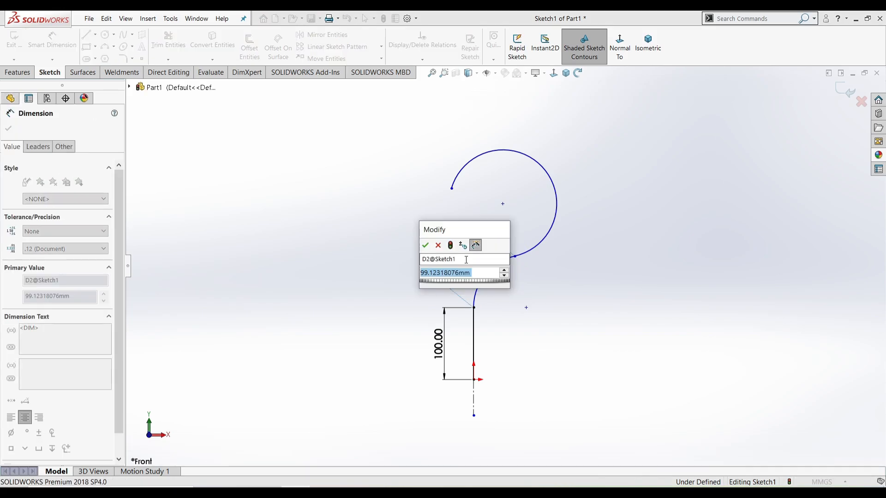
pyautogui.write('100')
pyautogui.press('Return')
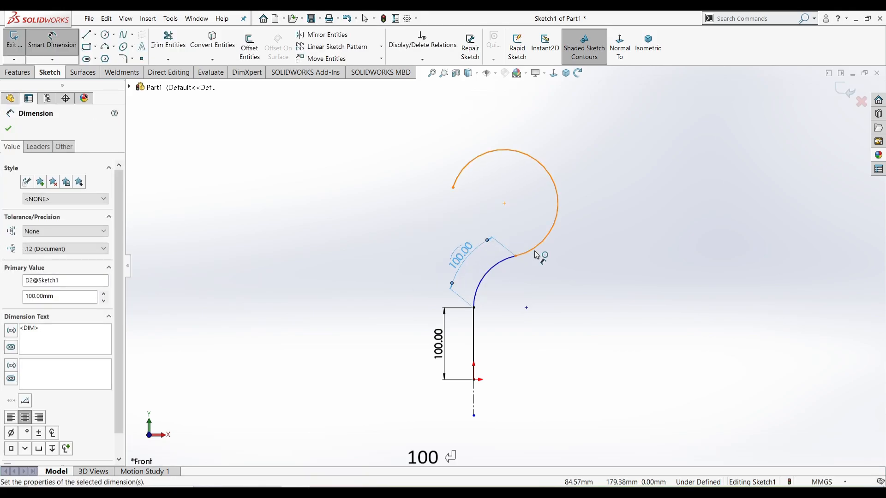
# Set the upper arc radius to R105 and the lower arc radius to R80
pyautogui.click(534, 251)
pyautogui.click(595, 157)
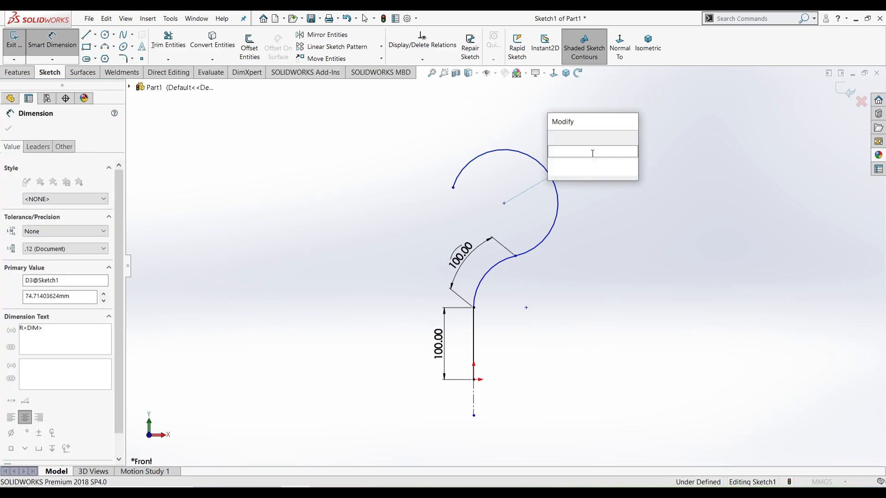
pyautogui.write('105')
pyautogui.press('Return')
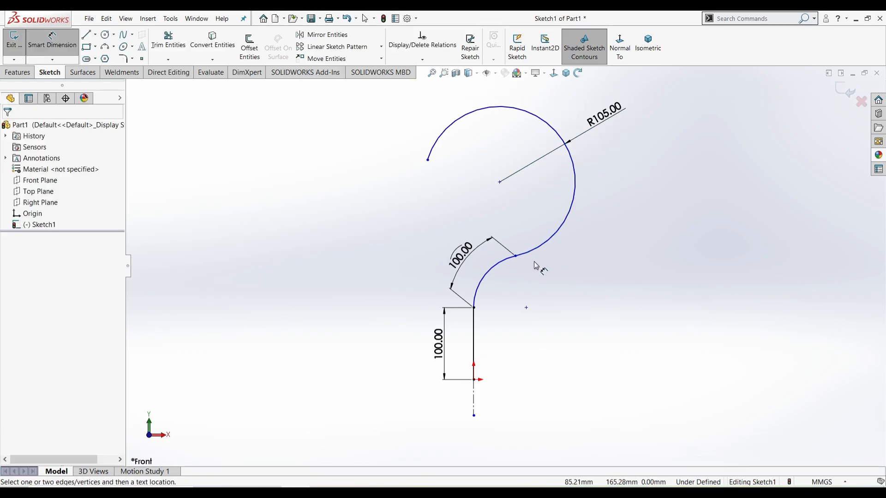
pyautogui.click(500, 263)
pyautogui.click(400, 265)
pyautogui.write('80')
pyautogui.press('Return')
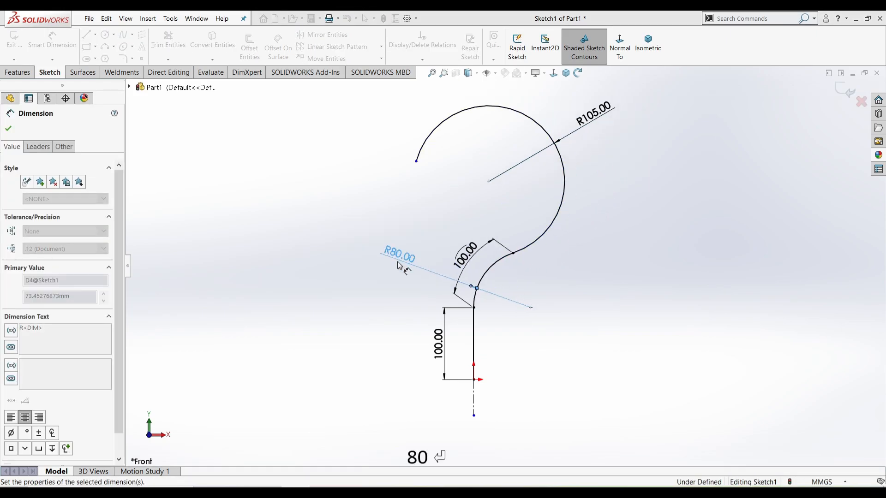
pyautogui.press('Escape')
# Add a horizontal construction line from the upper arc centre to the hook's end, then exit the sketch
pyautogui.moveTo(412, 217); pyautogui.dragTo(463, 215, button='right')
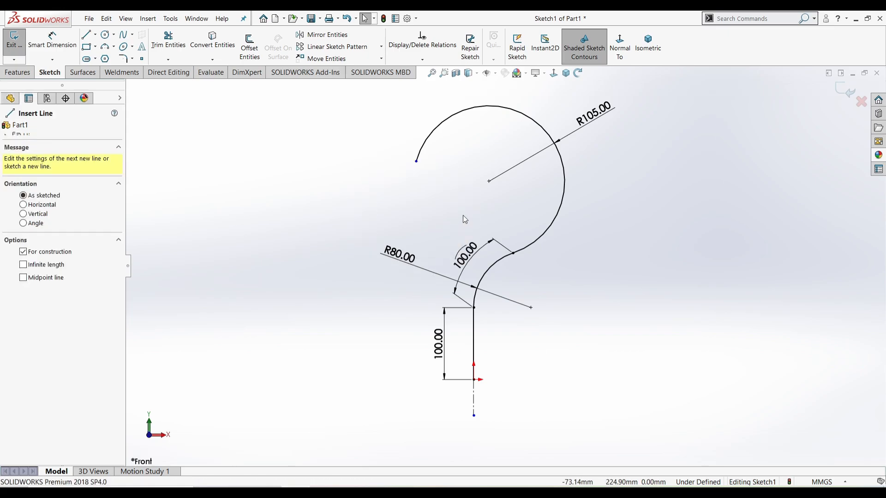
pyautogui.click(489, 181)
pyautogui.click(416, 161)
pyautogui.rightClick(407, 187)
pyautogui.click(425, 194)
pyautogui.click(440, 168)
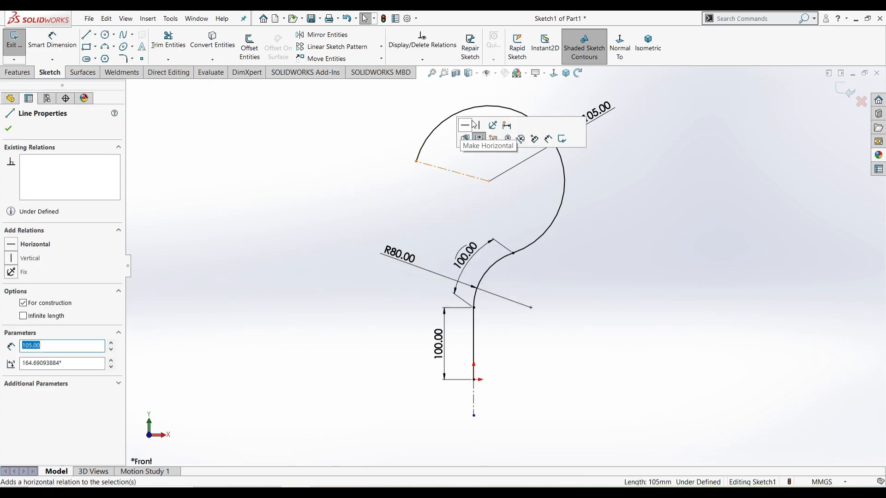
pyautogui.click(473, 125)
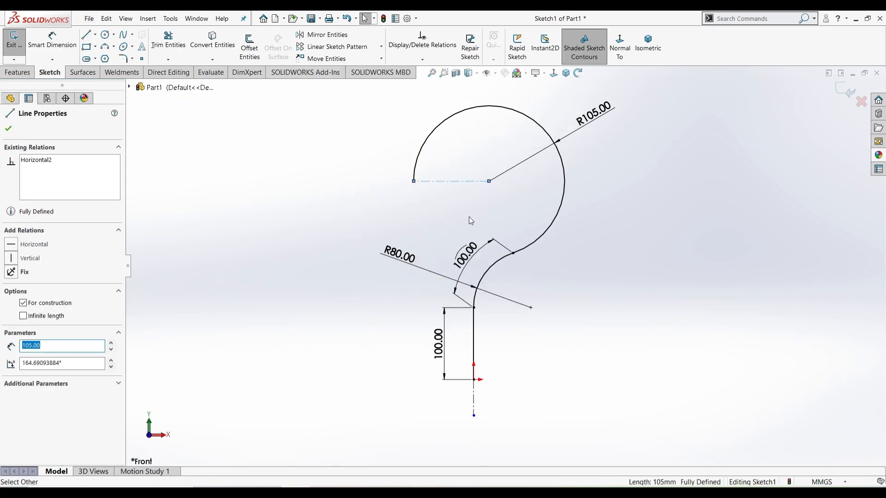
pyautogui.click(840, 93)
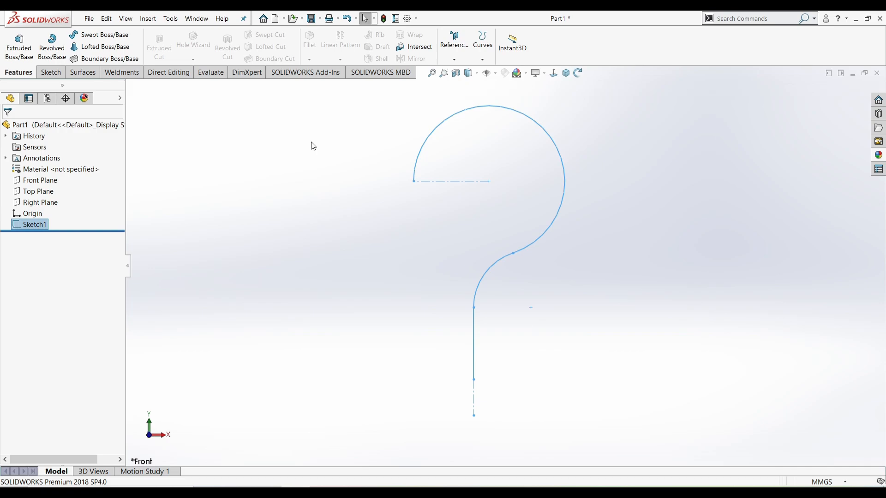
# Sweep a 55 mm circular profile along Sketch1 as a flipped 5 mm thin-walled tube
pyautogui.click(81, 34)
pyautogui.click(55, 171)
pyautogui.click(32, 222)
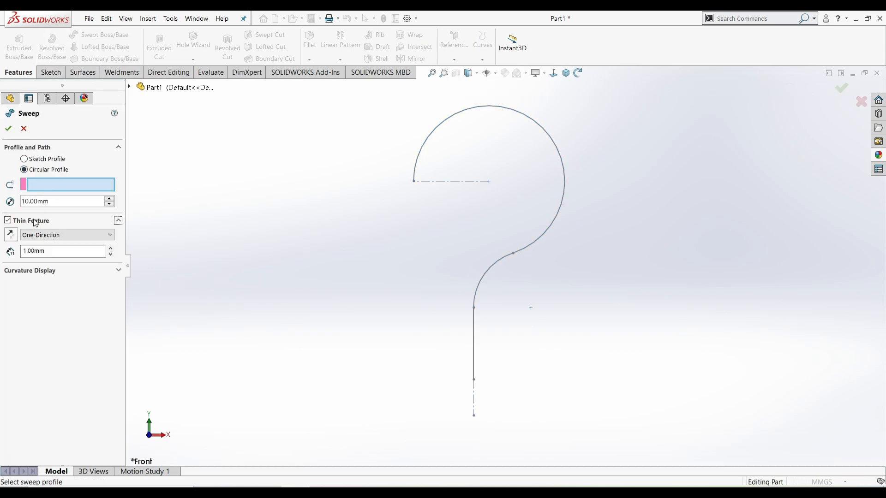
pyautogui.write('55')
pyautogui.press('Return')
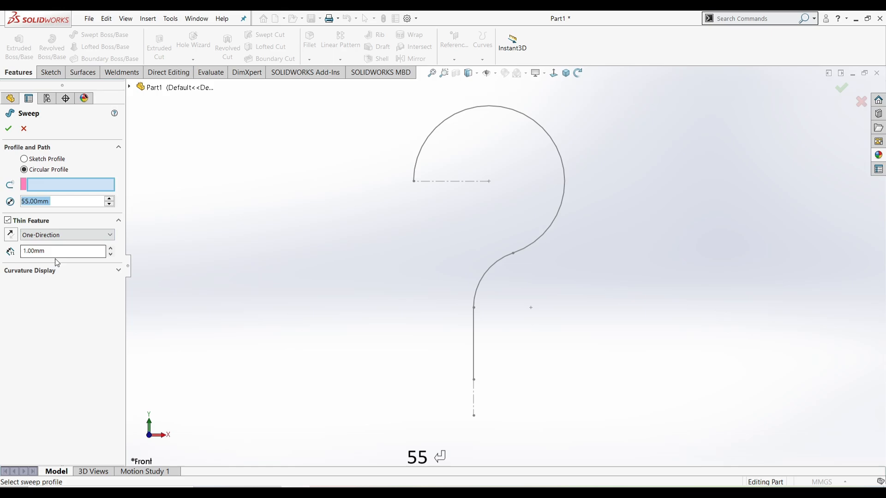
pyautogui.click(476, 329)
pyautogui.click(14, 253)
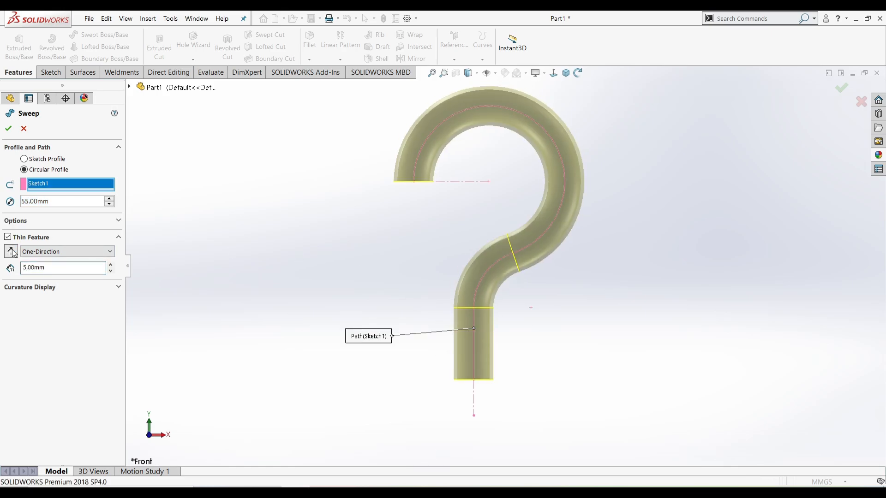
pyautogui.click(8, 128)
# Turn off RealView Graphics to remove the glossy reflections
pyautogui.scroll(2, 485, 212)
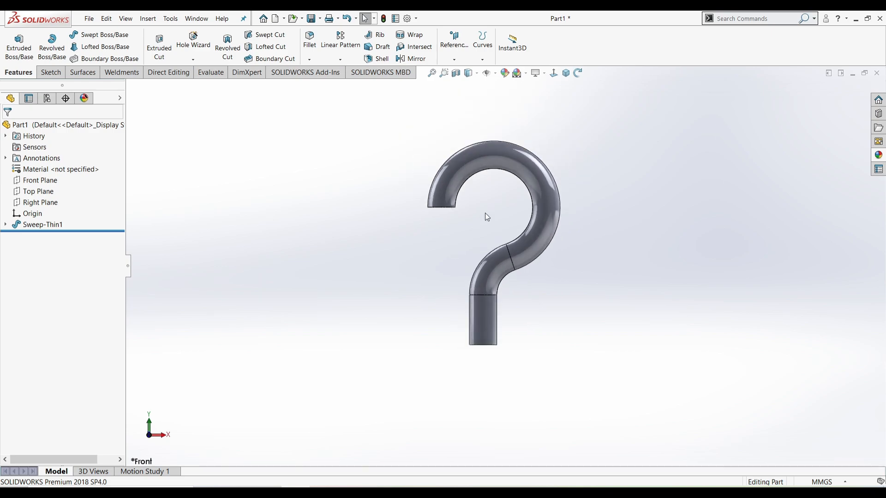
pyautogui.scroll(-1, 487, 211)
pyautogui.click(538, 72)
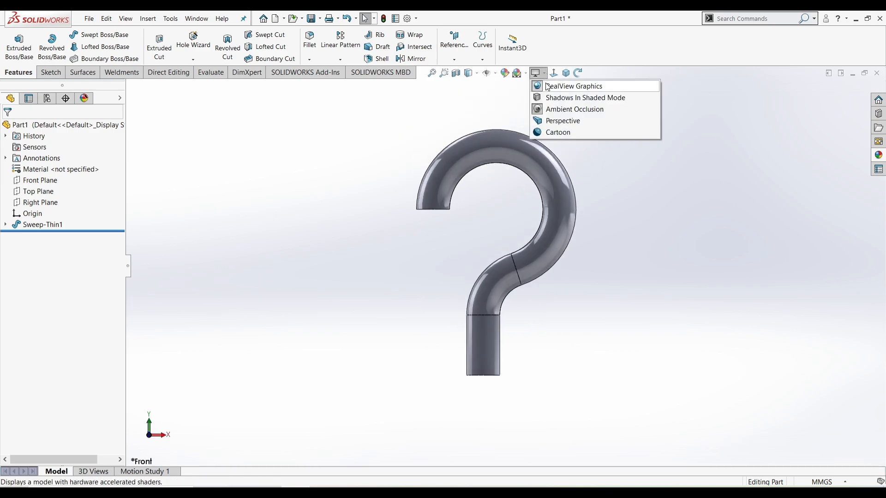
pyautogui.click(561, 88)
pyautogui.scroll(2, 626, 210)
pyautogui.scroll(-1, 625, 211)
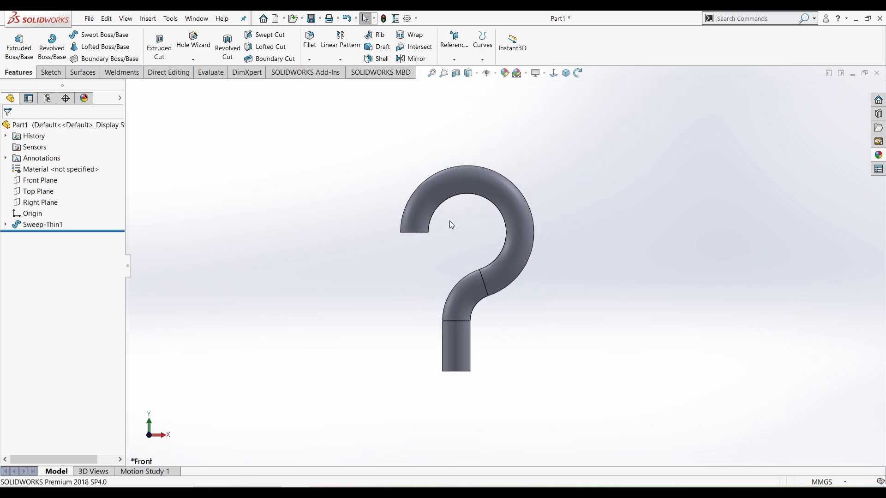
# Start a Front Plane sketch, convert the original path into it, and pull both ends inward
pyautogui.click(35, 180)
pyautogui.click(31, 174)
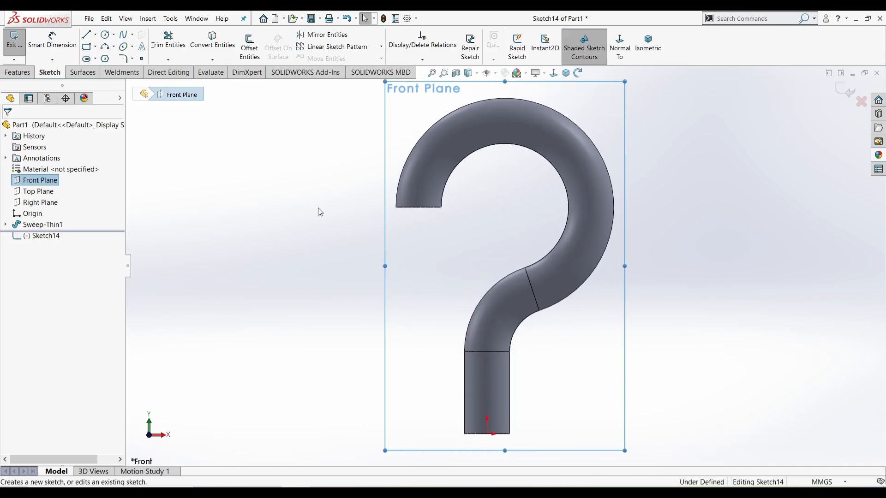
pyautogui.click(320, 212)
pyautogui.click(5, 225)
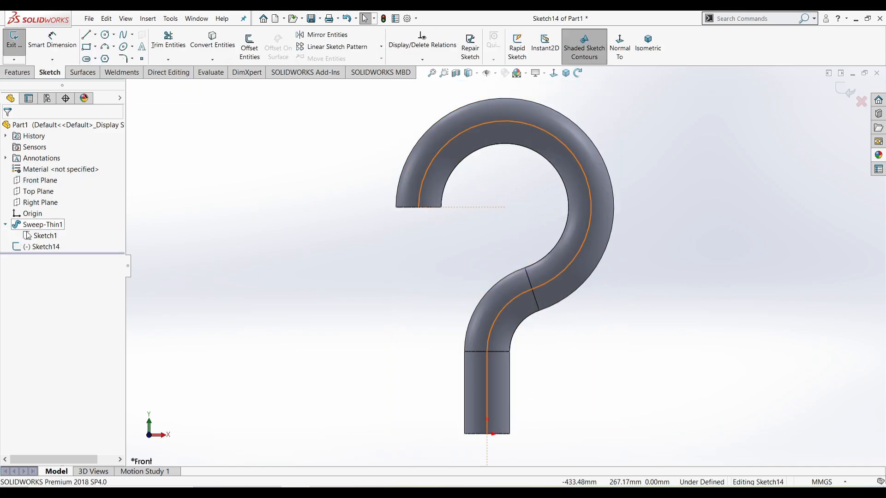
pyautogui.click(41, 236)
pyautogui.click(191, 43)
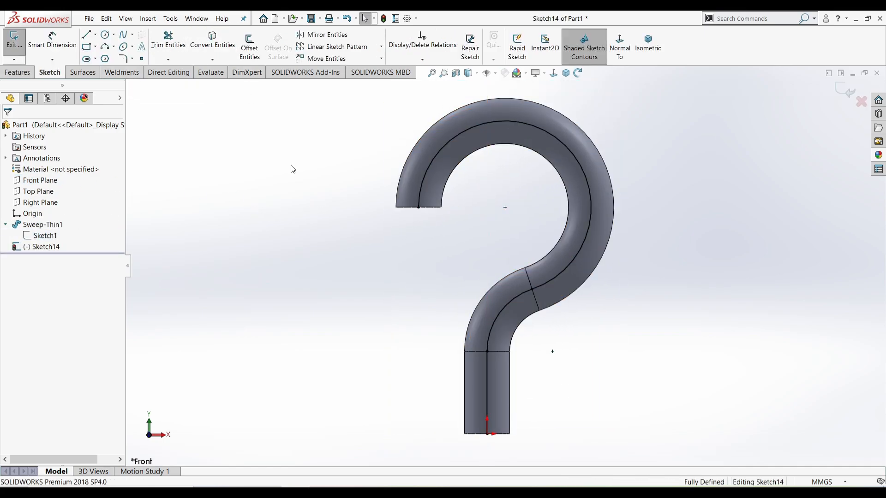
pyautogui.moveTo(486, 433)
pyautogui.mouseDown()
pyautogui.moveTo(497, 422)
pyautogui.moveTo(498, 431)
pyautogui.moveTo(490, 413)
pyautogui.mouseUp()
pyautogui.moveTo(417, 211); pyautogui.dragTo(420, 197)
pyautogui.click(402, 351)
# Dimension the bottom gap from the origin and the top gap from the tube end to 10 mm each
pyautogui.moveTo(401, 352); pyautogui.dragTo(403, 295, button='right')
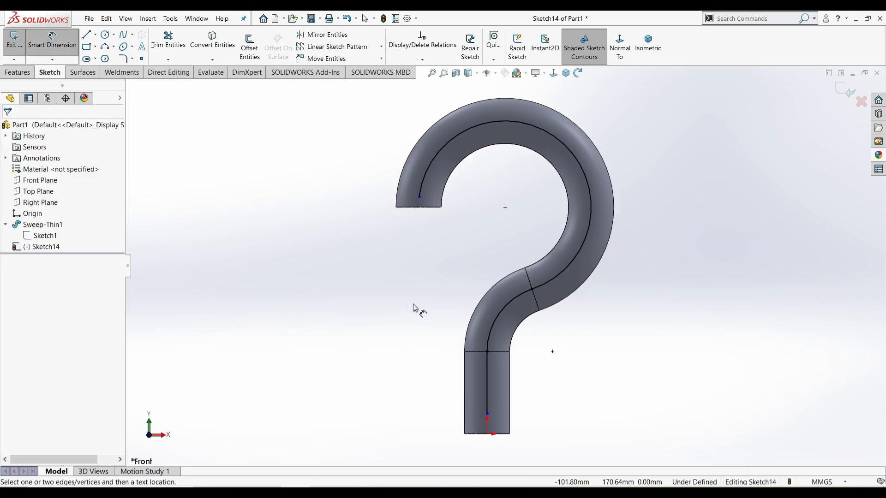
pyautogui.click(488, 434)
pyautogui.click(488, 415)
pyautogui.click(541, 421)
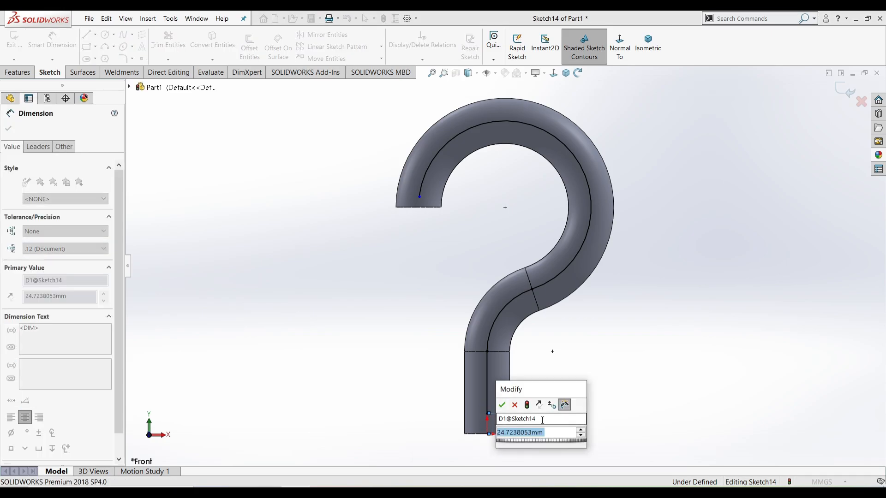
pyautogui.write('10')
pyautogui.press('Return')
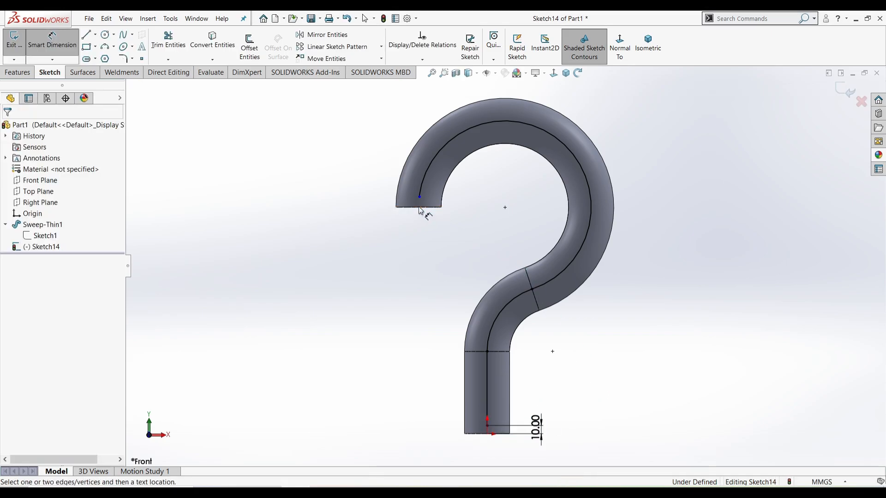
pyautogui.click(419, 208)
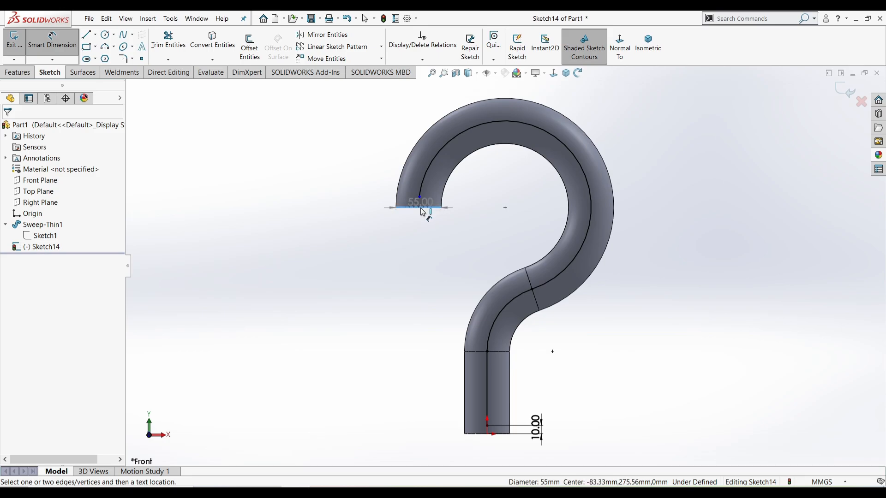
pyautogui.click(419, 197)
pyautogui.click(353, 196)
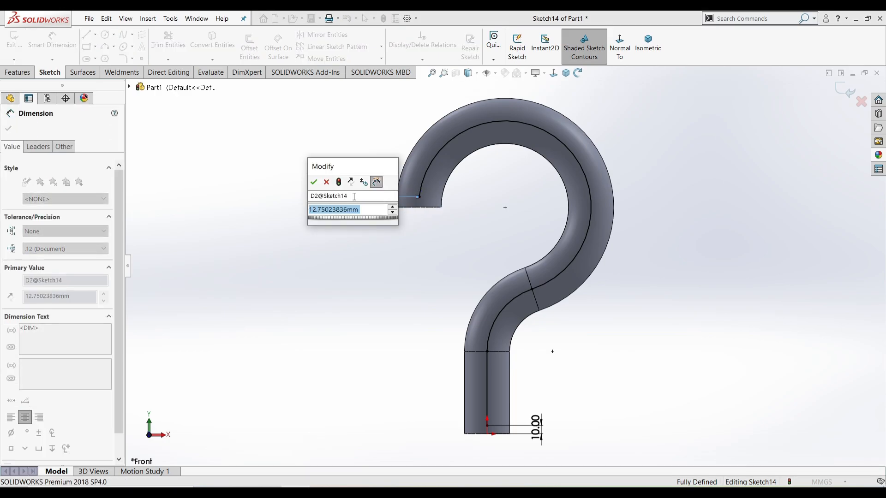
pyautogui.write('10')
pyautogui.press('Return')
pyautogui.rightClick(368, 230)
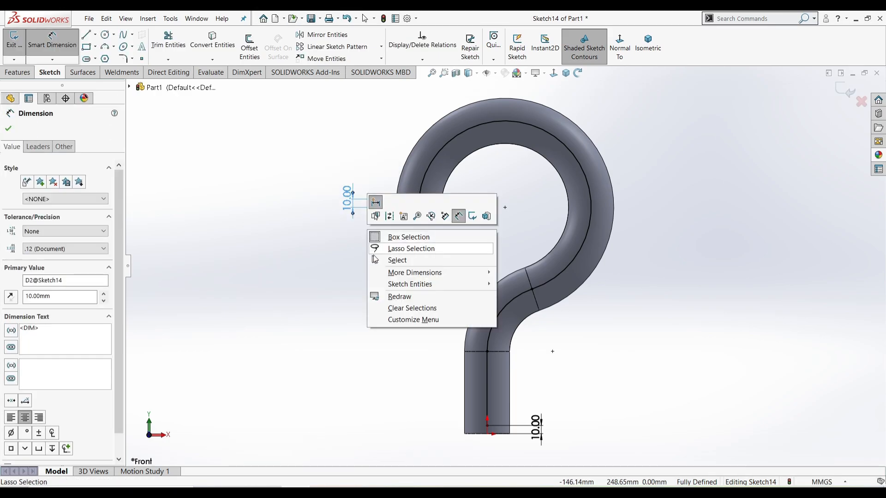
pyautogui.click(378, 261)
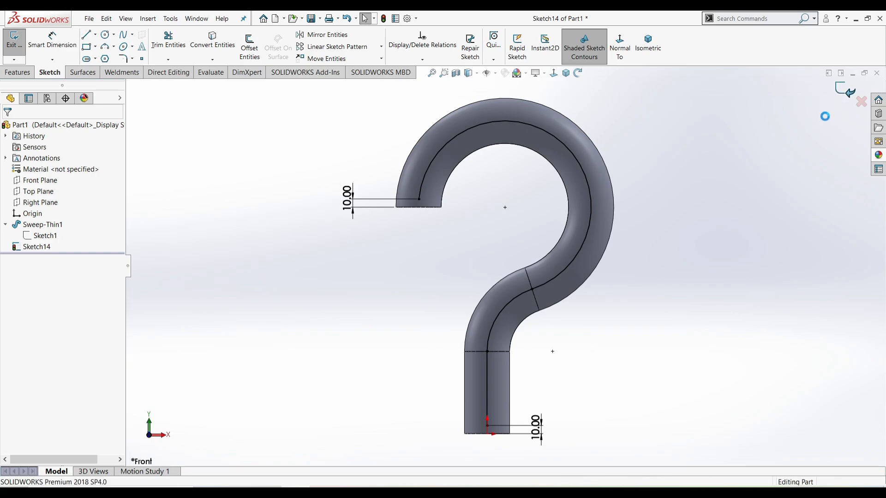
# Create Plane1 perpendicular to the stem line through its bottom endpoint
pyautogui.click(454, 59)
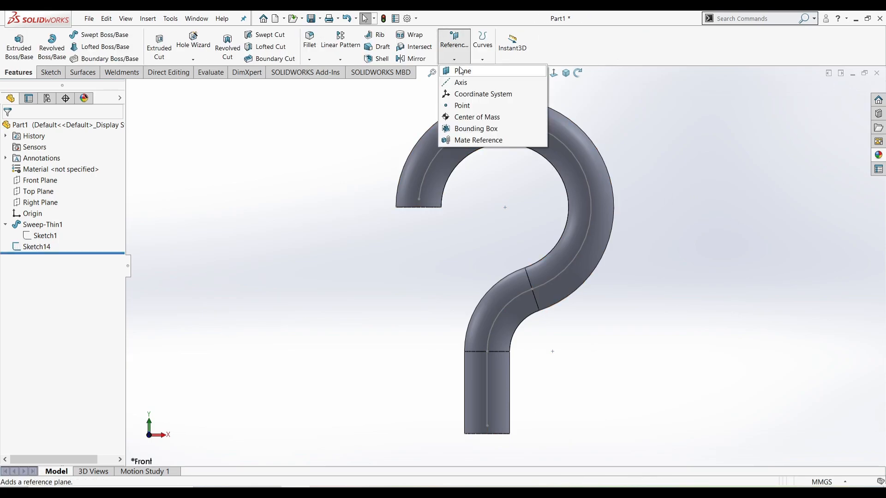
pyautogui.click(458, 69)
pyautogui.click(482, 356)
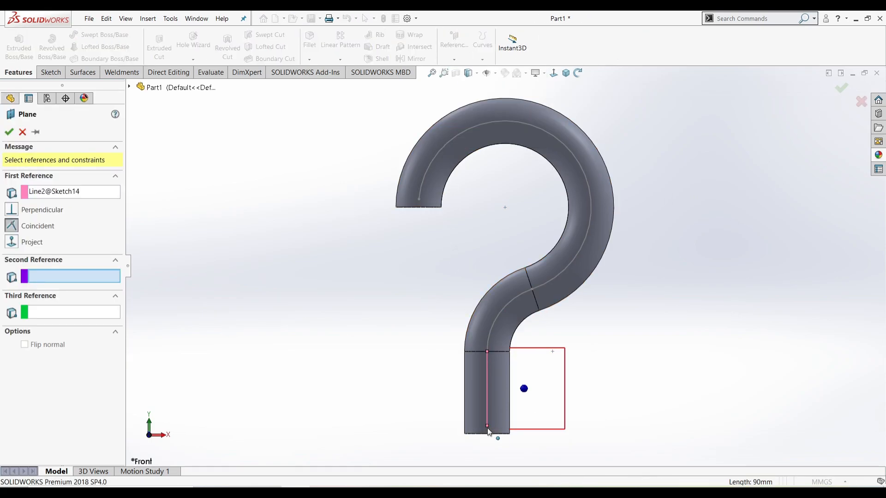
pyautogui.click(487, 427)
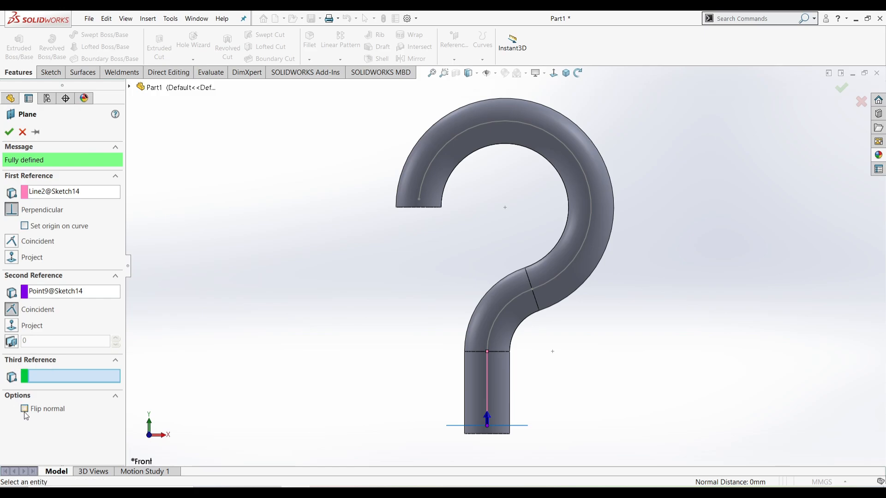
pyautogui.click(9, 132)
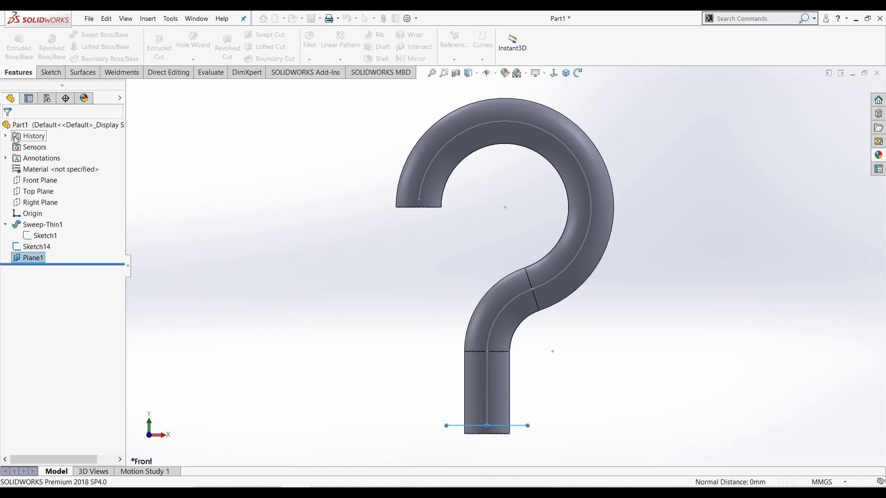
# Begin a new sketch on Plane1
pyautogui.moveTo(427, 291); pyautogui.dragTo(446, 249, button='middle')
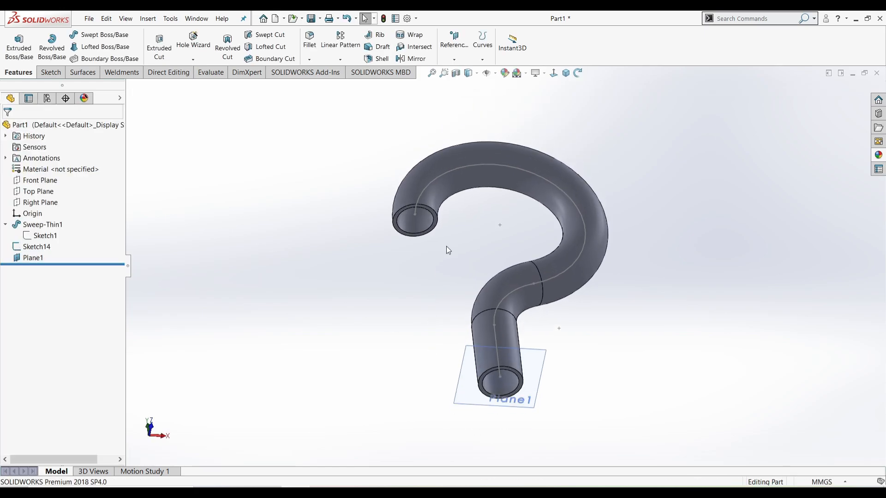
pyautogui.click(476, 371)
pyautogui.click(505, 338)
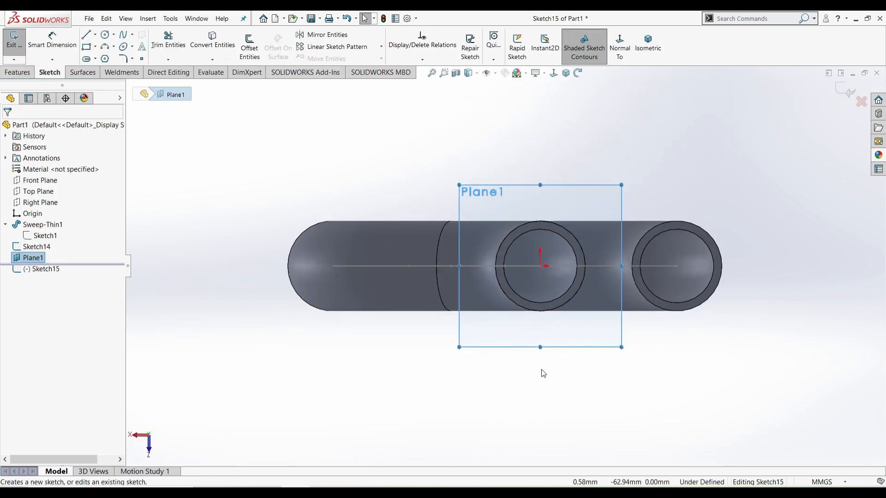
# Draw concentric circles centred at the origin on Plane1
pyautogui.click(585, 398)
pyautogui.click(105, 35)
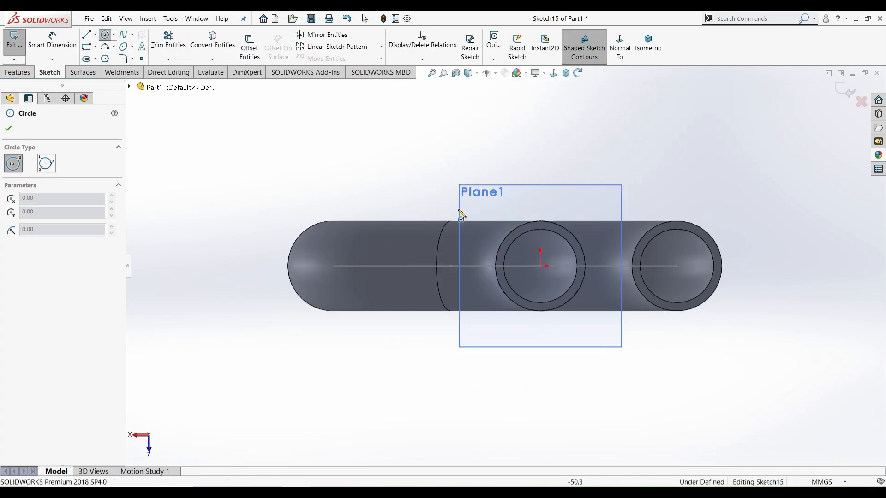
pyautogui.click(540, 266)
pyautogui.click(557, 340)
pyautogui.moveTo(557, 340); pyautogui.dragTo(566, 295, button='right')
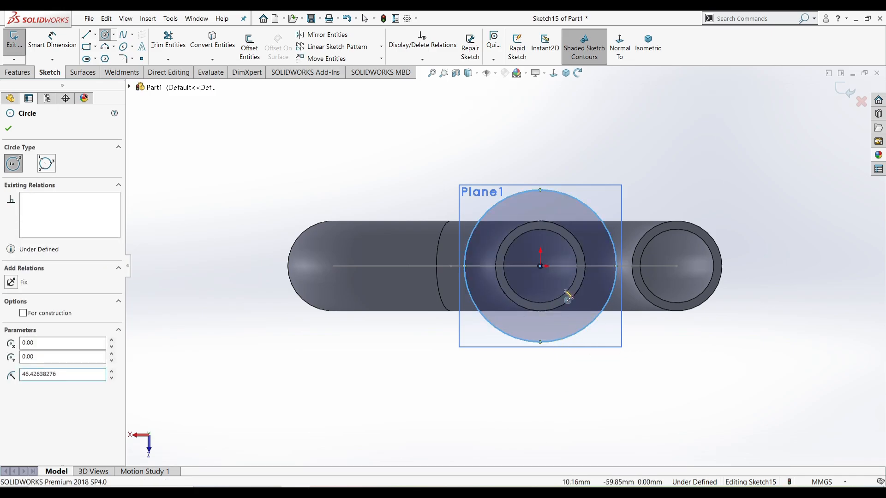
pyautogui.moveTo(547, 372); pyautogui.dragTo(584, 296, button='right')
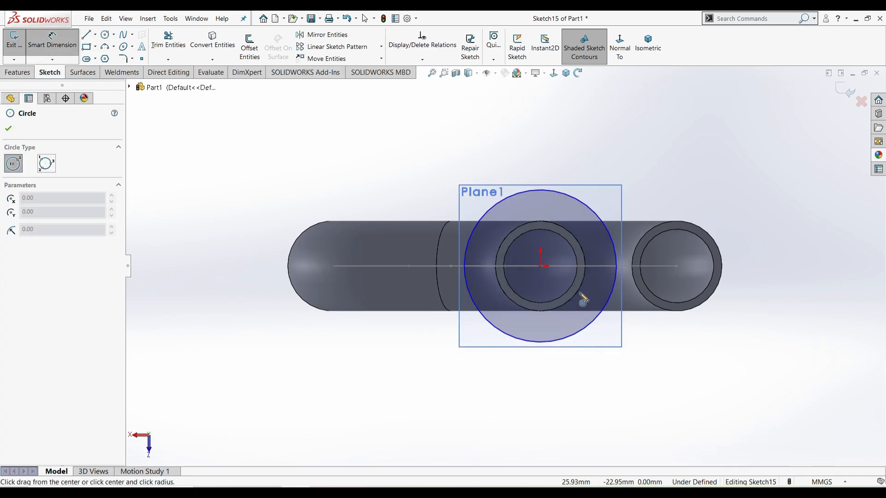
pyautogui.click(541, 266)
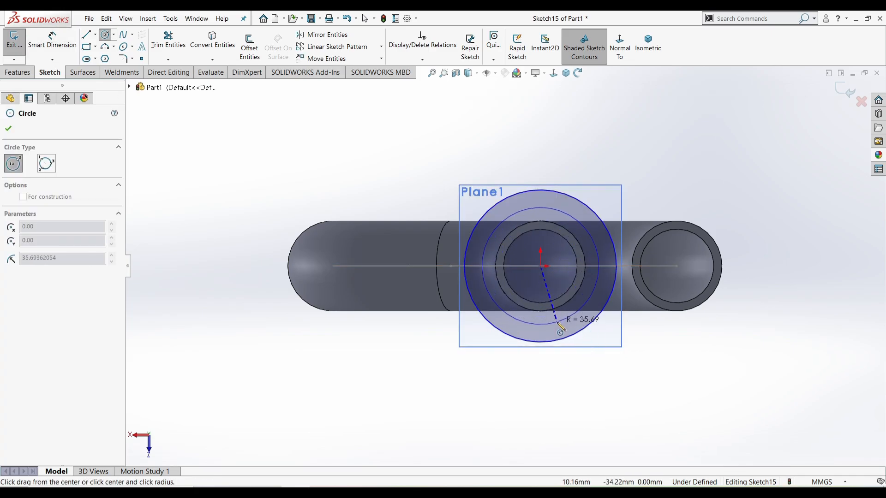
pyautogui.click(564, 319)
pyautogui.click(541, 267)
pyautogui.click(548, 300)
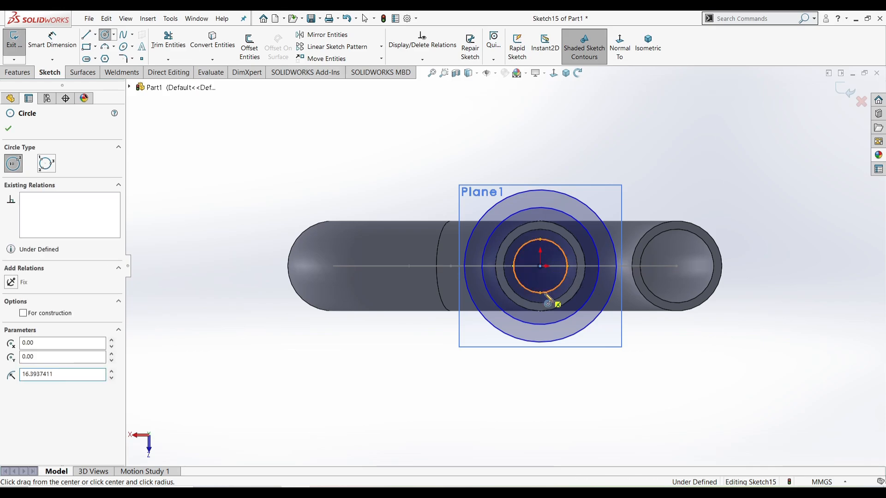
pyautogui.press('Escape')
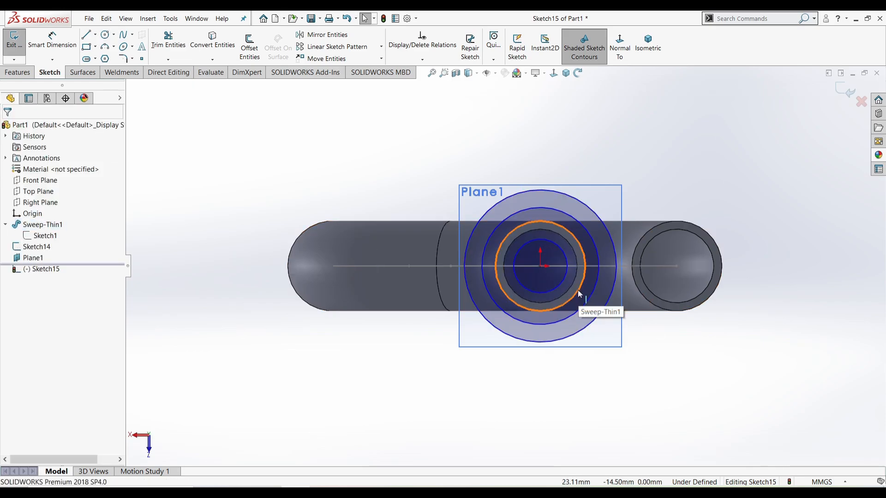
# Make a sketch circle coradial with the tube's circular edge
pyautogui.keyDown('ctrl'); pyautogui.click(578, 291); pyautogui.keyUp('ctrl')
pyautogui.keyDown('ctrl'); pyautogui.click(586, 301); pyautogui.keyUp('ctrl')
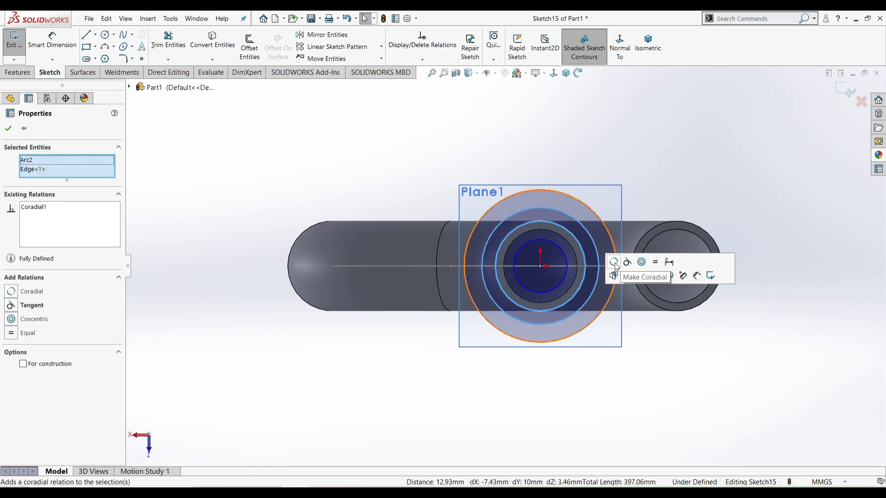
pyautogui.click(641, 263)
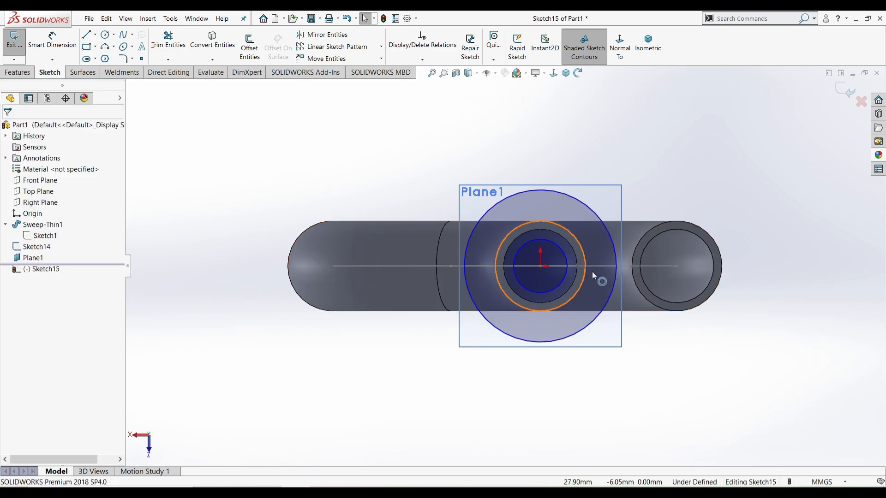
pyautogui.click(616, 261)
pyautogui.click(670, 362)
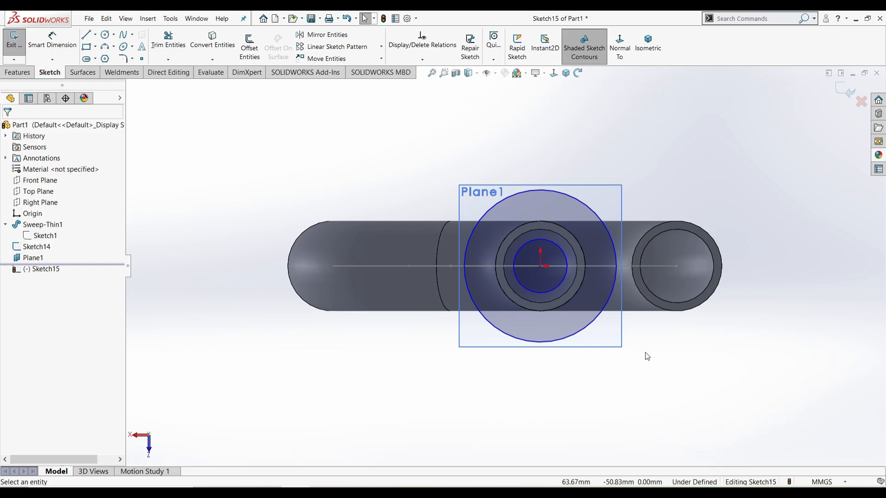
# Dimension the inner circle to Ø35 and the outer circle to Ø70
pyautogui.moveTo(648, 356); pyautogui.dragTo(644, 269, button='right')
pyautogui.click(561, 283)
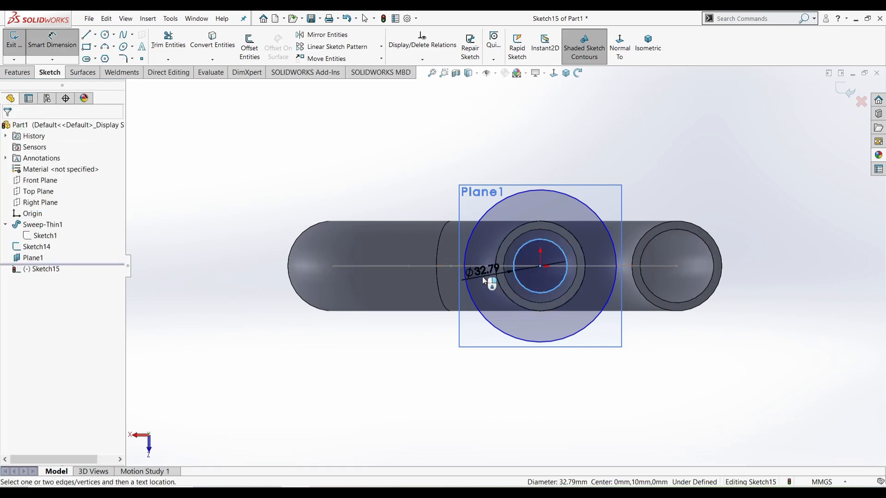
pyautogui.click(483, 276)
pyautogui.write('35')
pyautogui.press('Return')
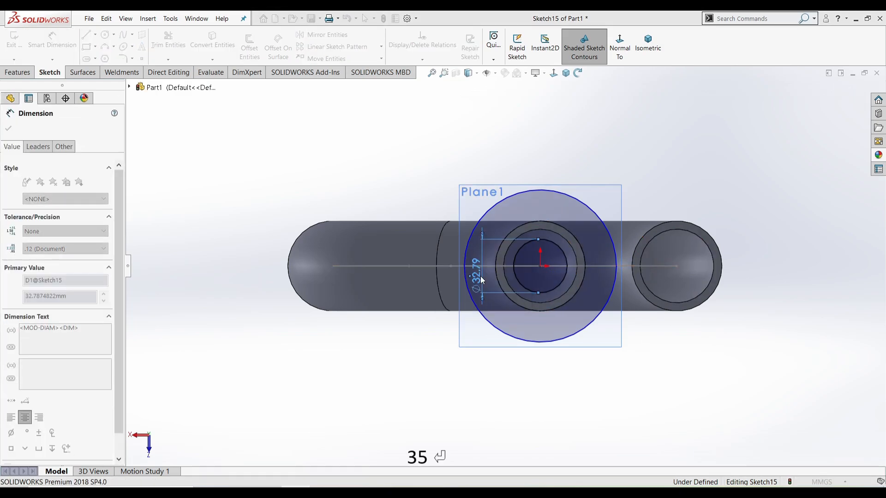
pyautogui.click(463, 258)
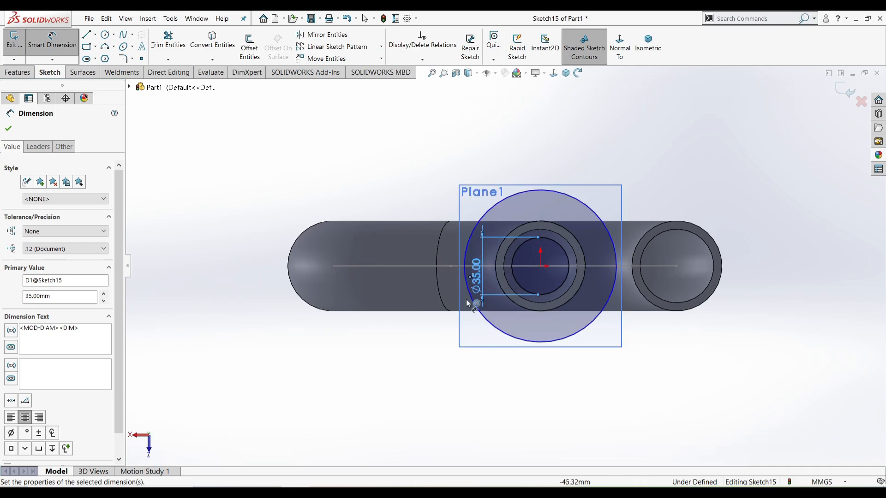
pyautogui.click(429, 324)
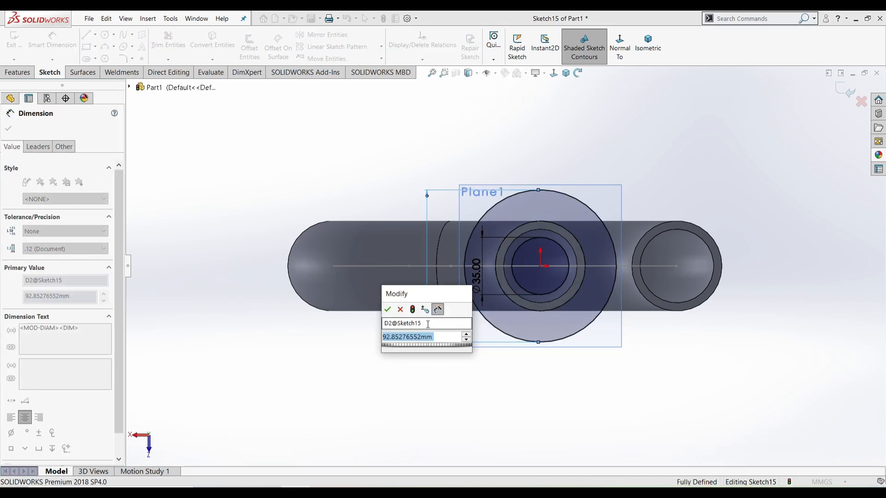
pyautogui.write('70')
pyautogui.press('Return')
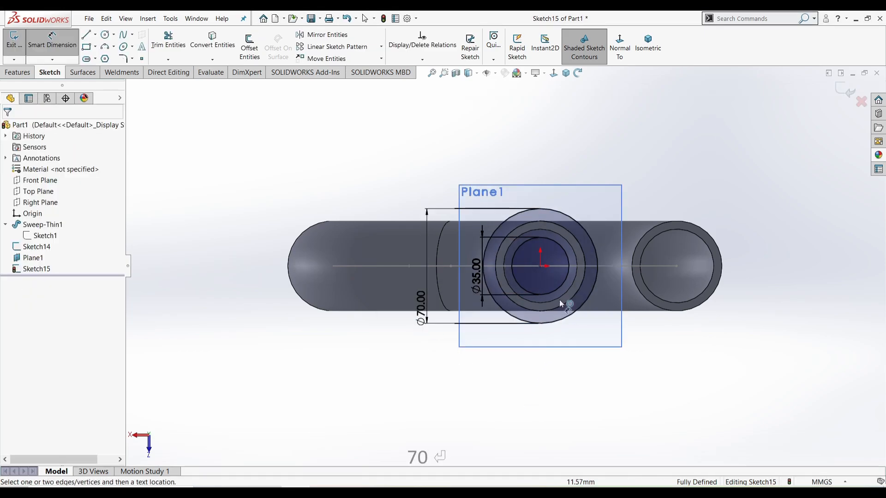
pyautogui.scroll(-3, 566, 260)
pyautogui.rightClick(567, 262)
pyautogui.click(587, 290)
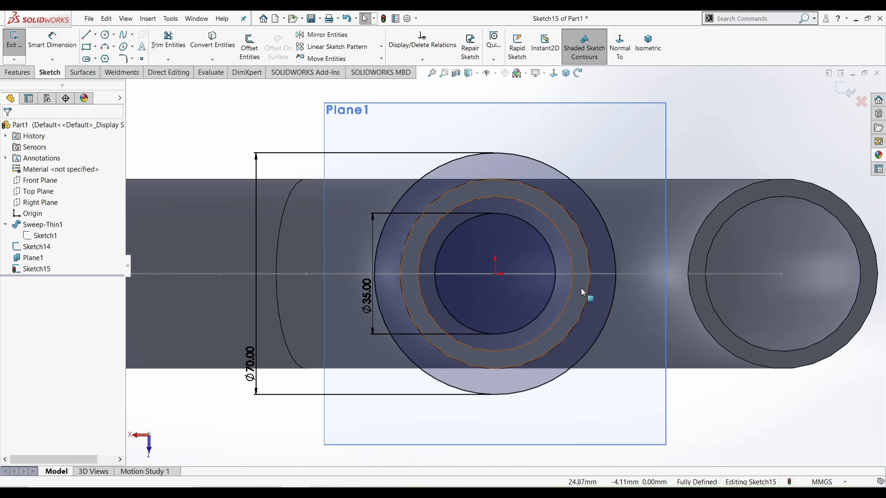
# Draw a horizontal line from the origin and two parallel slot lines to its right
pyautogui.moveTo(178, 138); pyautogui.dragTo(217, 99, button='right')
pyautogui.click(495, 274)
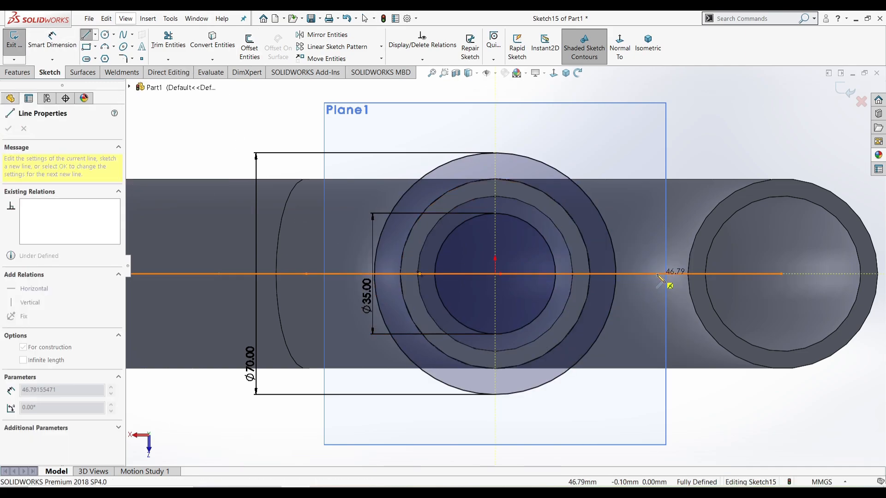
pyautogui.click(659, 273)
pyautogui.press('Escape')
pyautogui.click(85, 35)
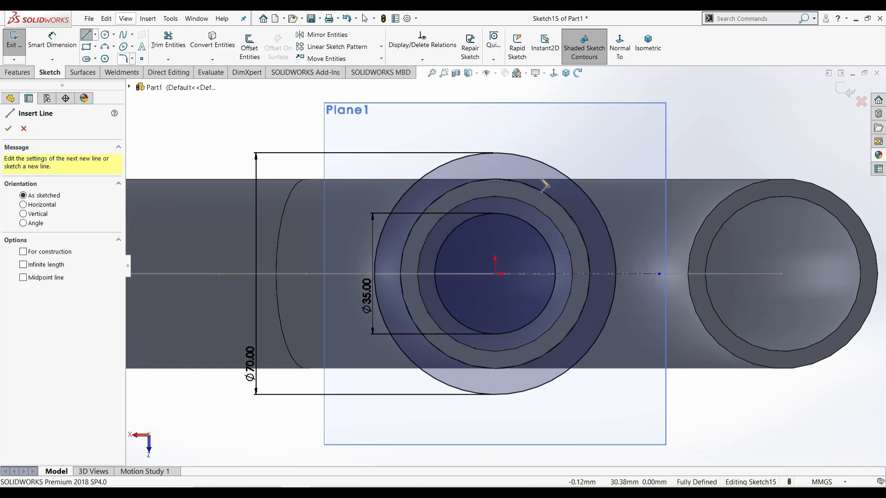
pyautogui.click(535, 255)
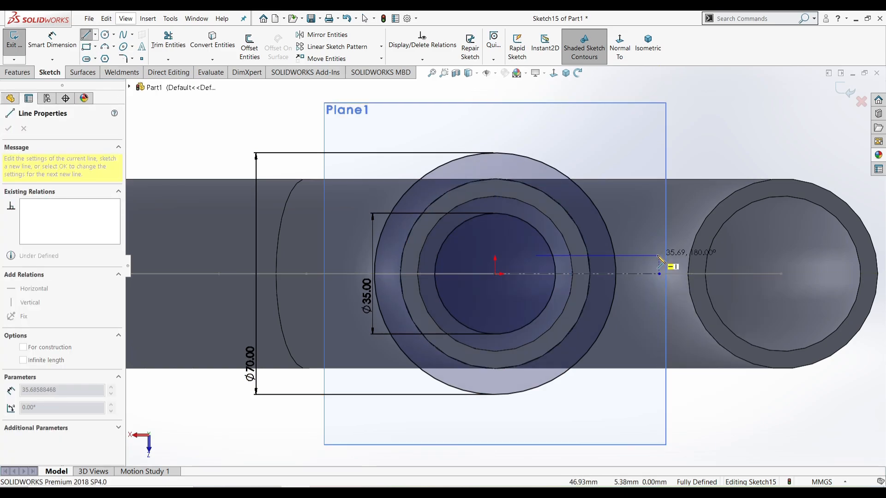
pyautogui.click(659, 256)
pyautogui.click(536, 289)
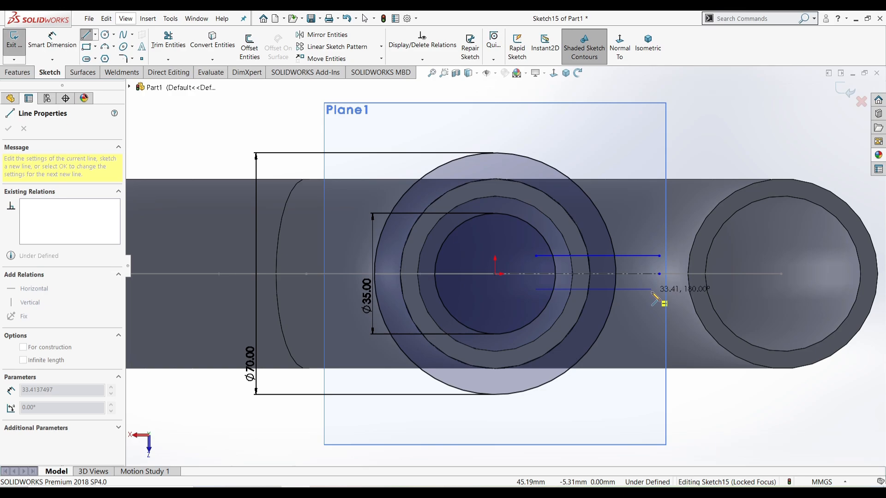
pyautogui.click(659, 289)
pyautogui.rightClick(656, 296)
pyautogui.click(660, 308)
pyautogui.press('f')
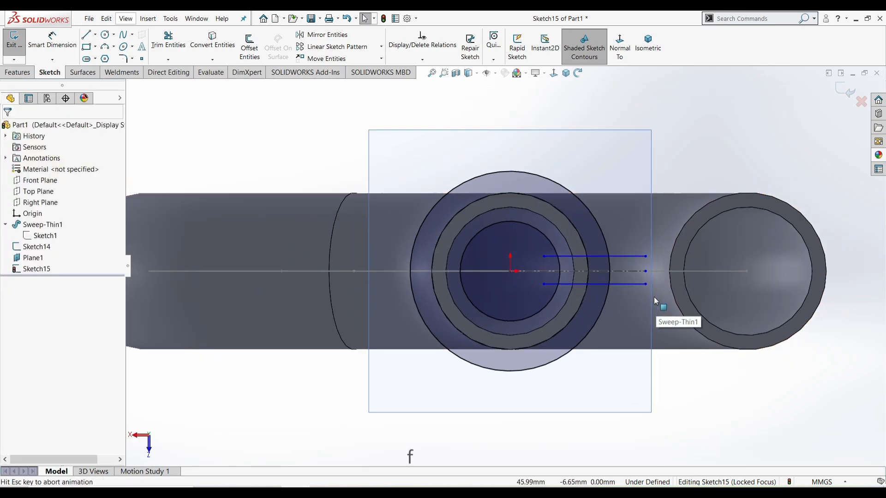
# Dimension the spacing between the two slot lines as 5 mm
pyautogui.press('d')
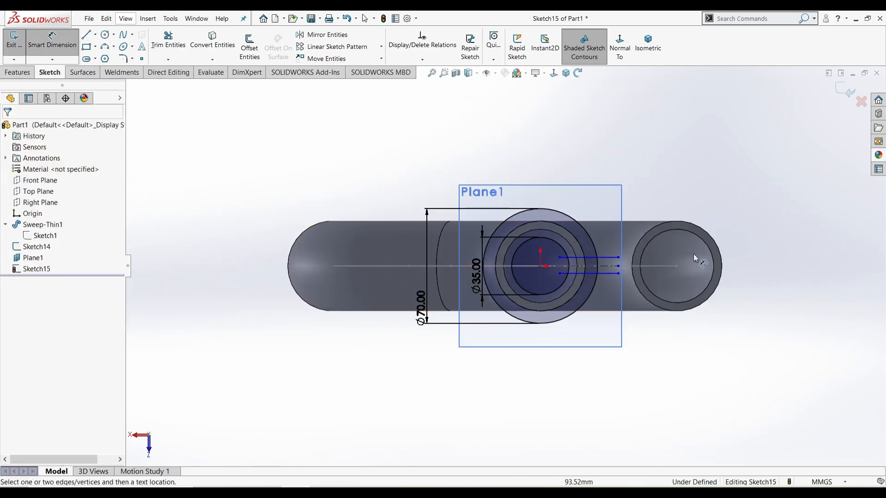
pyautogui.click(603, 257)
pyautogui.click(608, 274)
pyautogui.click(634, 232)
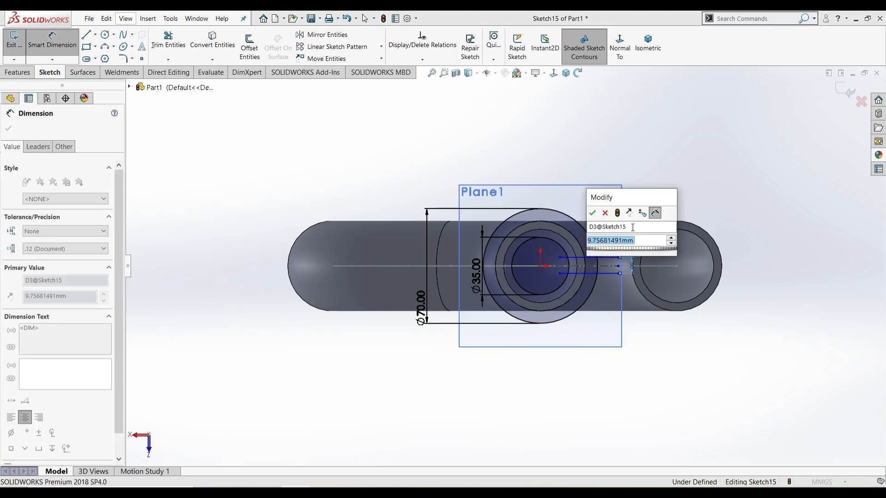
pyautogui.write('5')
pyautogui.press('Return')
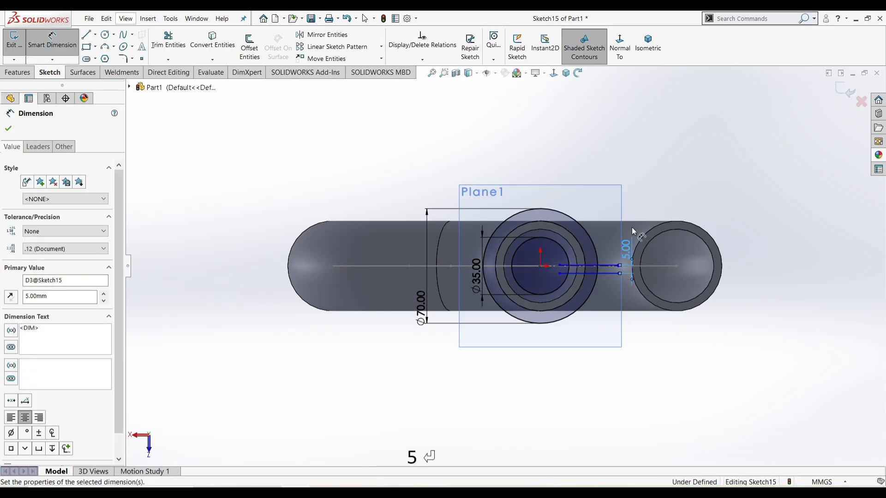
pyautogui.scroll(-5, 636, 272)
# Make the two slot lines symmetric about the centreline
pyautogui.press('Escape')
pyautogui.moveTo(584, 283); pyautogui.dragTo(574, 225)
pyautogui.click(667, 187)
pyautogui.scroll(2, 649, 277)
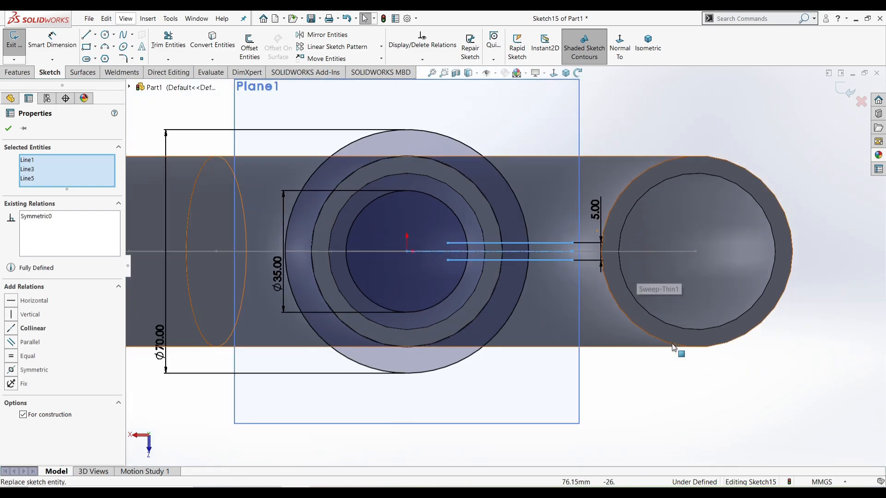
pyautogui.click(687, 405)
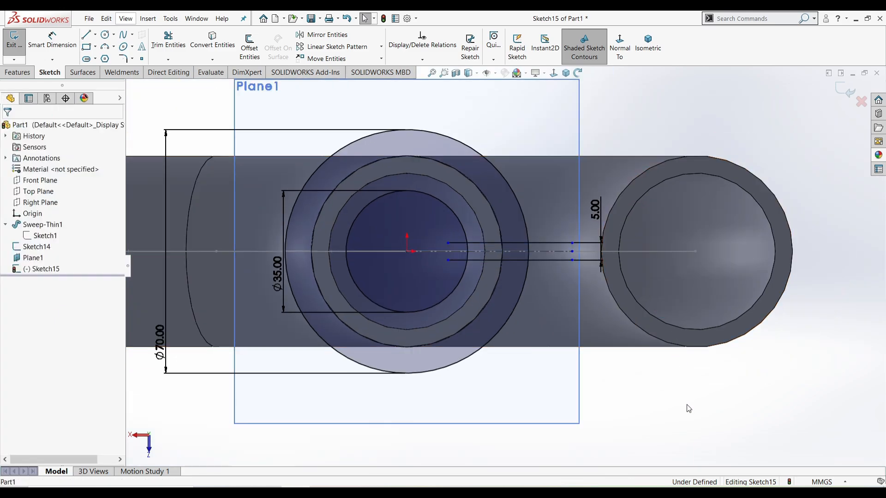
# Make the midpoints of both slot lines coincident with the circle
pyautogui.rightClick(542, 260)
pyautogui.click(585, 267)
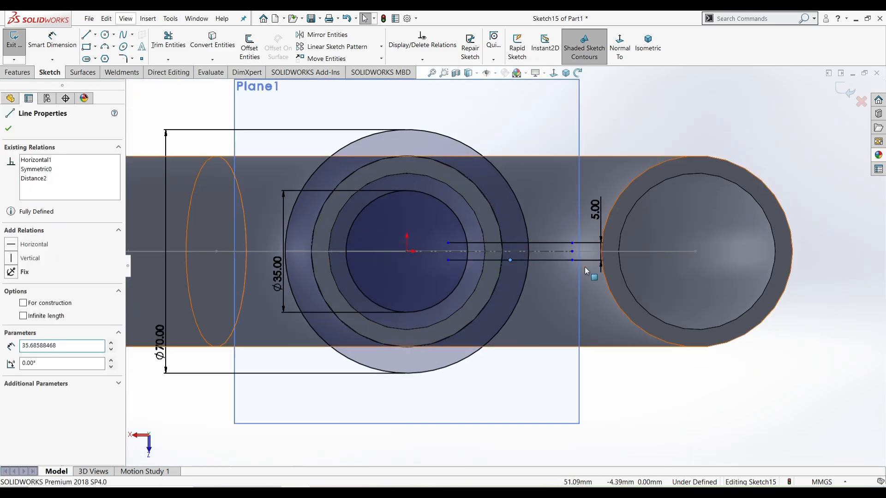
pyautogui.click(499, 274)
pyautogui.keyDown('ctrl'); pyautogui.click(510, 260); pyautogui.keyUp('ctrl')
pyautogui.click(541, 238)
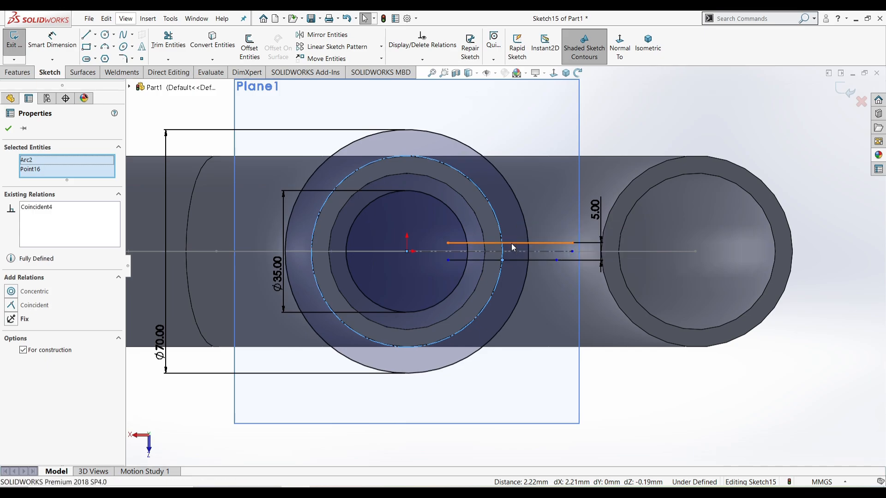
pyautogui.rightClick(517, 251)
pyautogui.press('Escape')
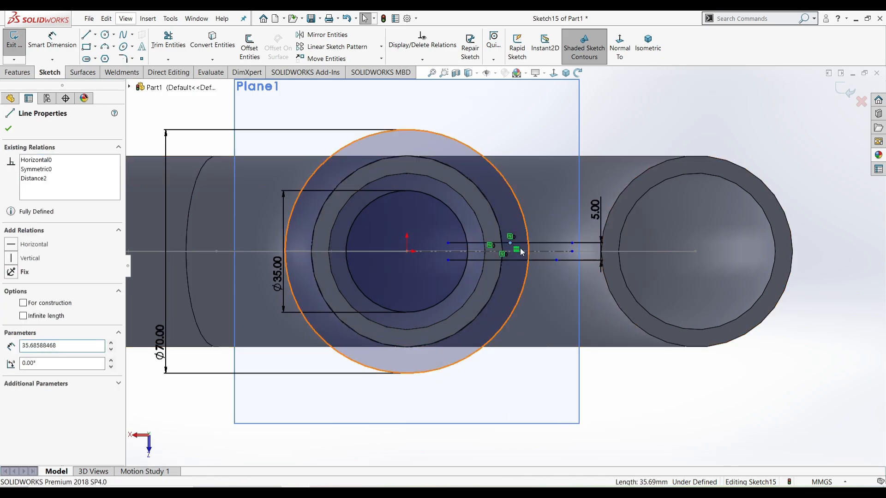
pyautogui.keyDown('ctrl'); pyautogui.click(500, 230); pyautogui.keyUp('ctrl')
pyautogui.click(544, 193)
pyautogui.click(611, 124)
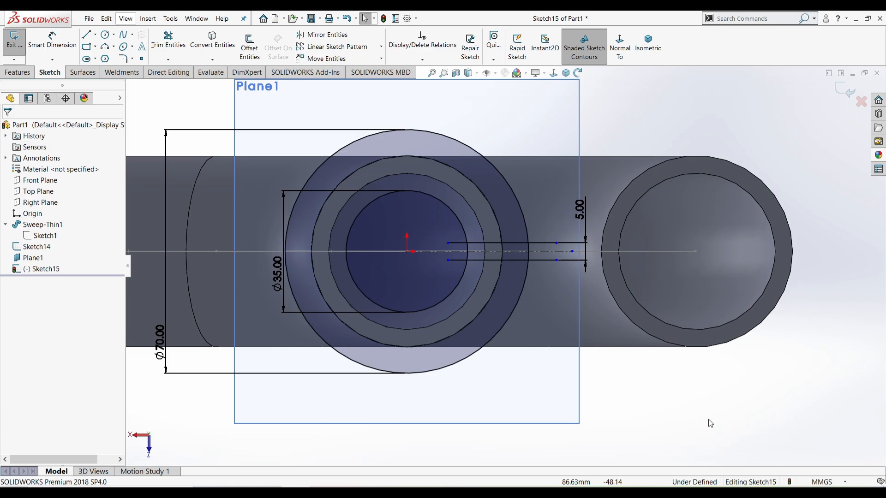
# Dimension the lower slot line 30 mm long
pyautogui.moveTo(710, 422); pyautogui.dragTo(706, 378, button='right')
pyautogui.click(546, 261)
pyautogui.click(536, 287)
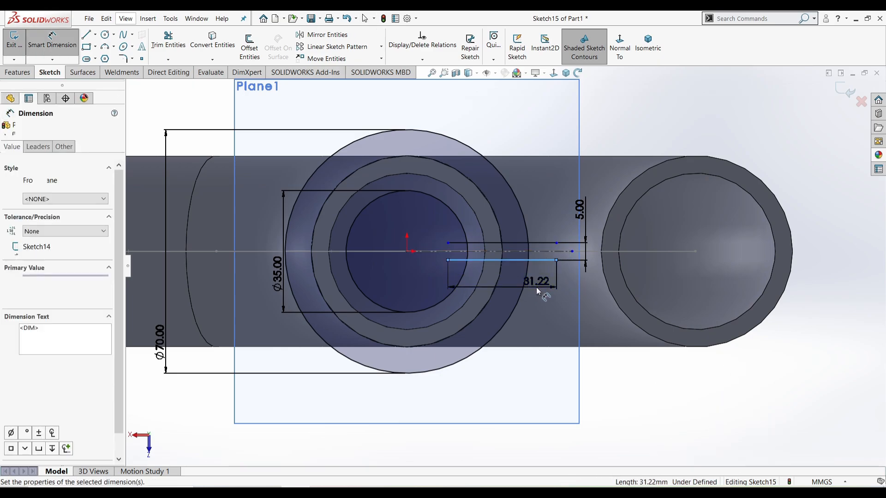
pyautogui.write('30')
pyautogui.press('Return')
# Make the two slot lines equal in length
pyautogui.rightClick(709, 143)
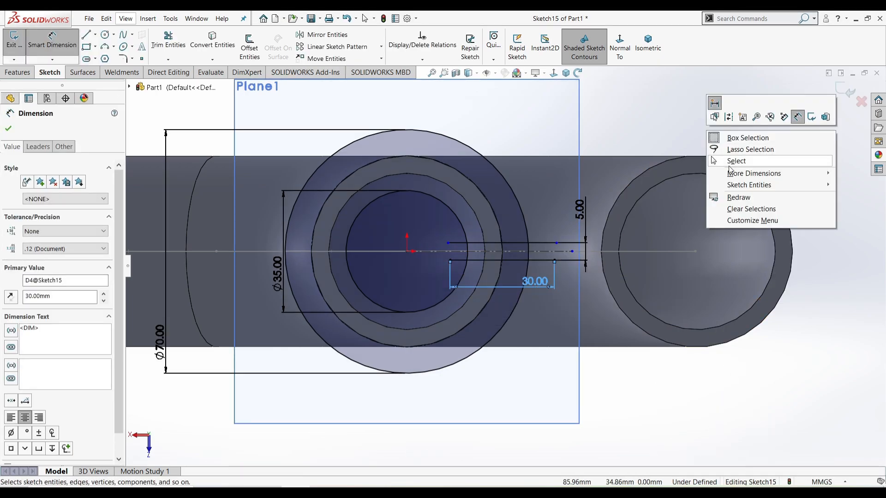
pyautogui.click(736, 161)
pyautogui.click(547, 260)
pyautogui.keyDown('ctrl'); pyautogui.click(545, 243); pyautogui.keyUp('ctrl')
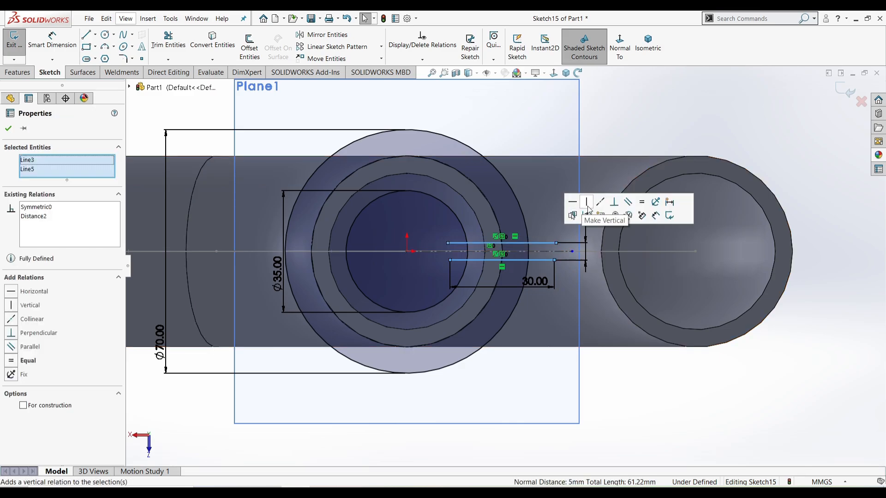
pyautogui.click(642, 202)
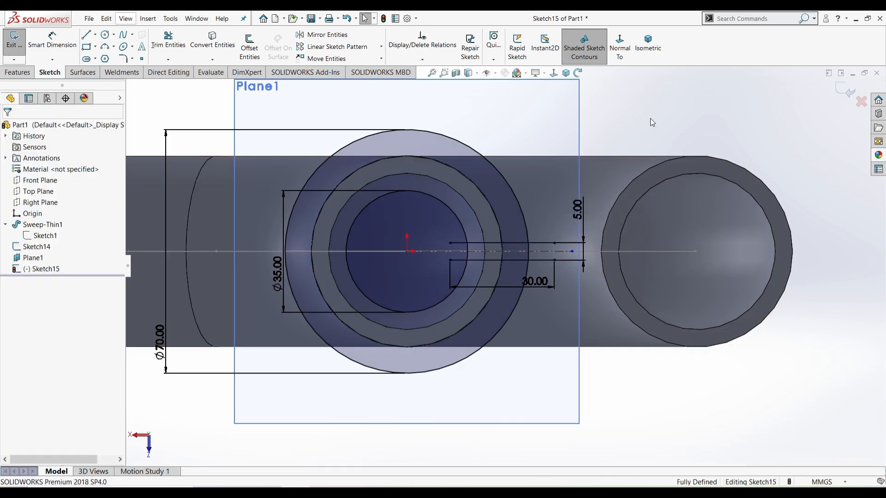
# Circular-pattern the two slot lines into 10 instances over 360°
pyautogui.click(381, 46)
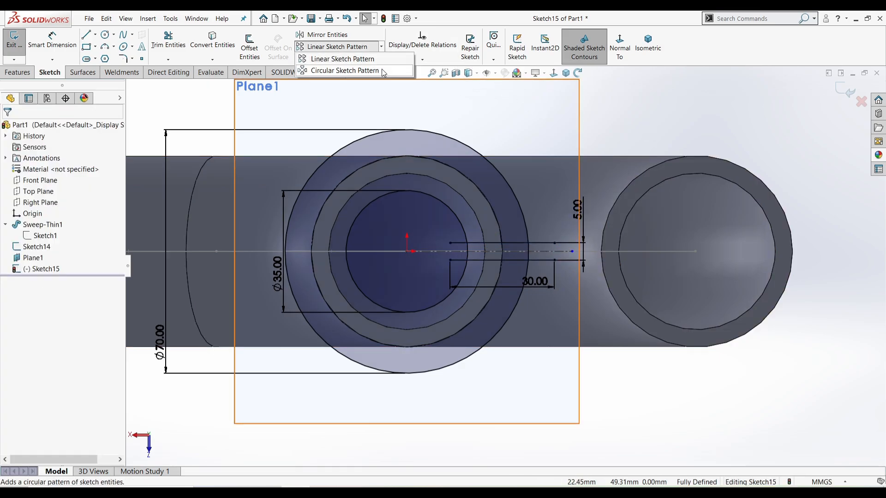
pyautogui.click(381, 70)
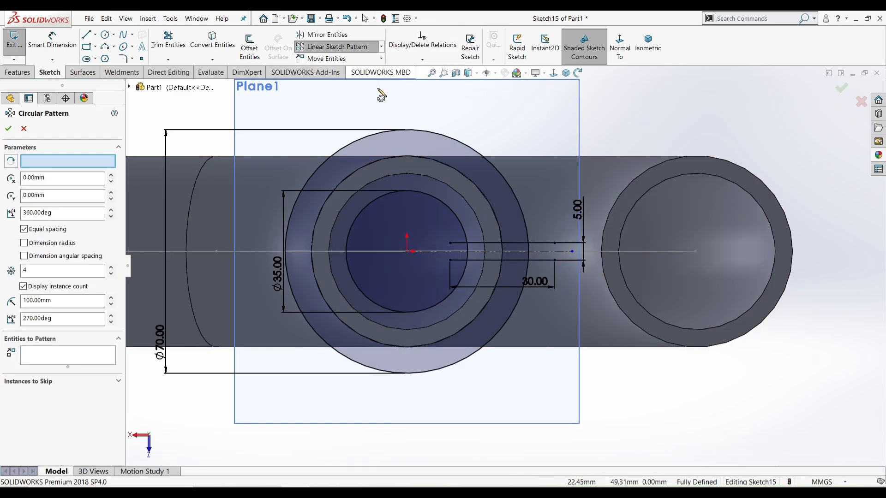
pyautogui.click(519, 243)
pyautogui.click(512, 260)
pyautogui.doubleClick(38, 270)
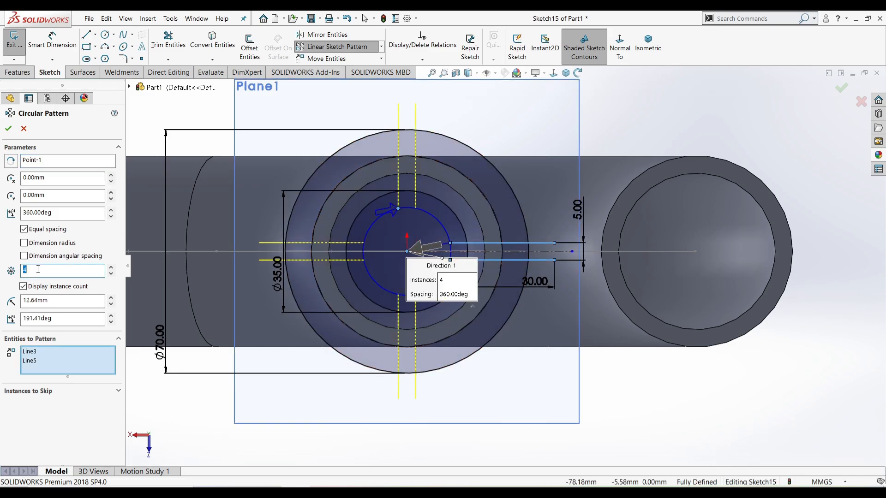
pyautogui.click(8, 129)
# Hide Plane1
pyautogui.rightClick(330, 93)
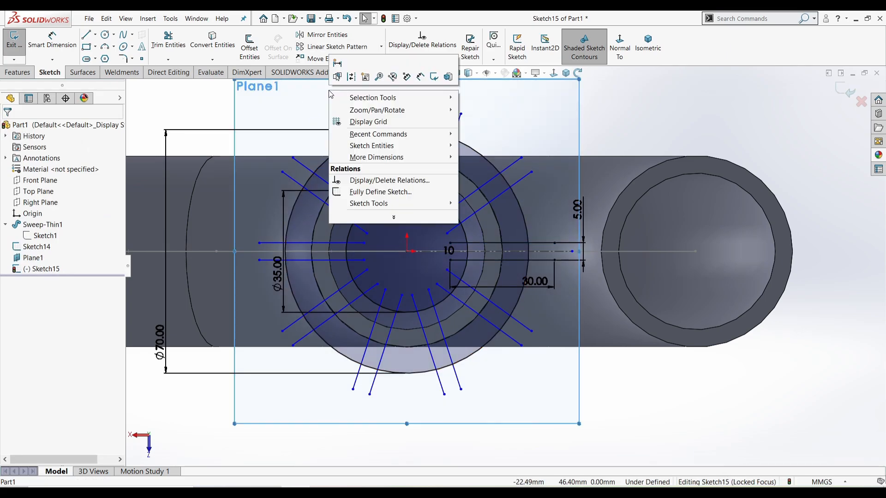
pyautogui.click(174, 121)
pyautogui.rightClick(27, 259)
pyautogui.click(48, 239)
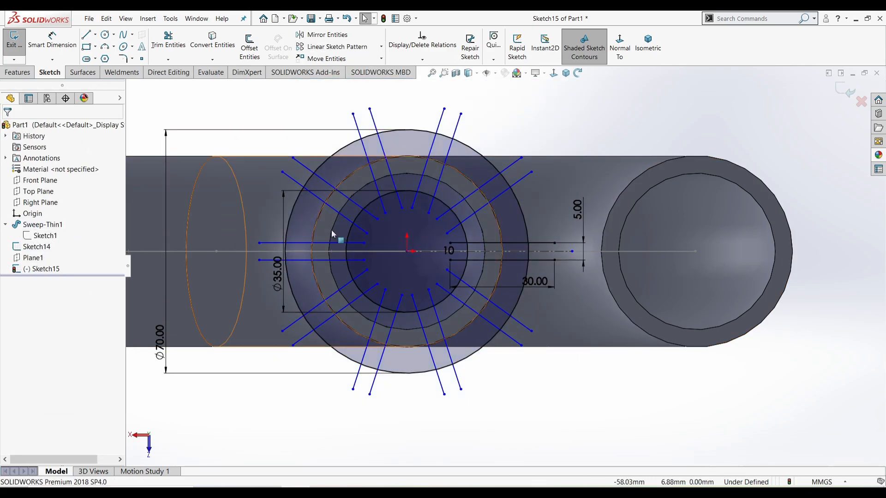
pyautogui.click(636, 392)
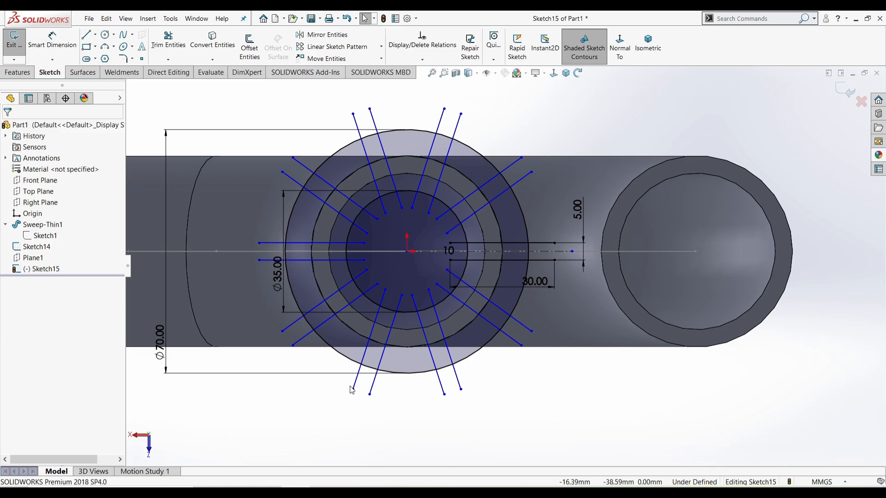
# Snap the pattern centre onto the origin to fully define Sketch15
pyautogui.moveTo(353, 392)
pyautogui.mouseDown()
pyautogui.moveTo(459, 336)
pyautogui.moveTo(383, 252)
pyautogui.moveTo(405, 250)
pyautogui.mouseUp()
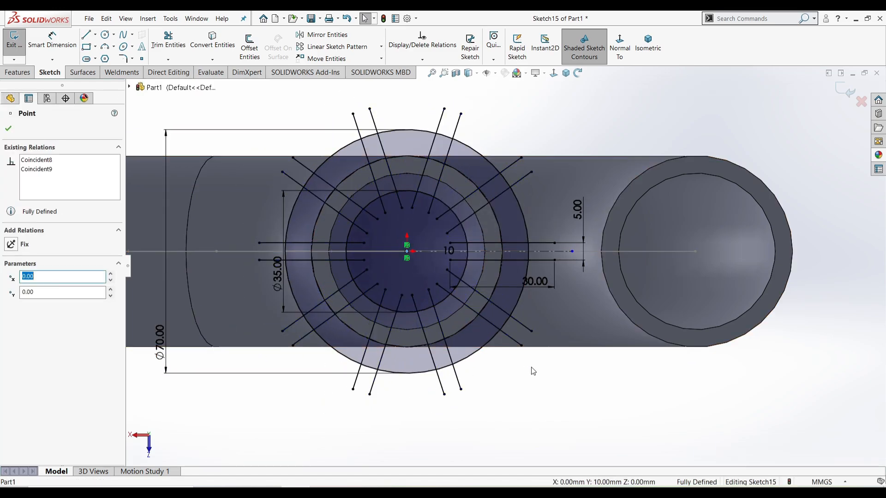
pyautogui.click(561, 387)
pyautogui.scroll(3, 561, 387)
pyautogui.scroll(-1, 561, 386)
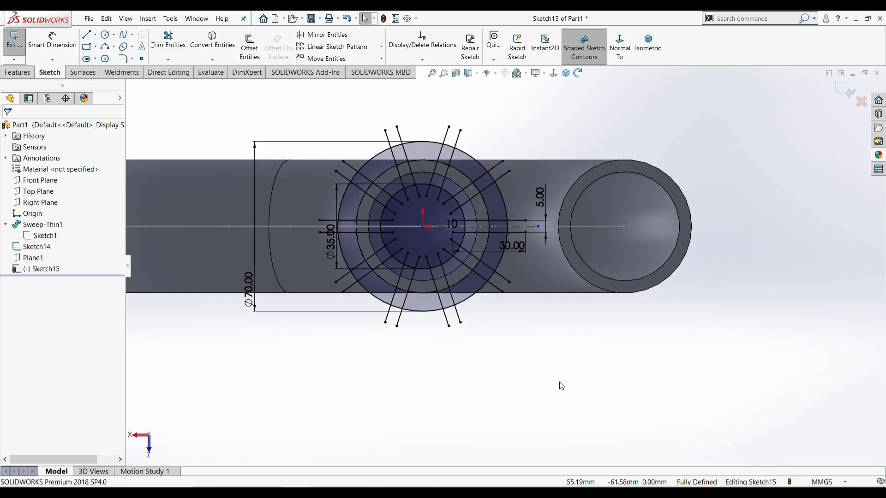
pyautogui.click(18, 72)
# Extrude all ten slot regions and the central circle region 10 mm as Boss-Extrude1
pyautogui.click(19, 48)
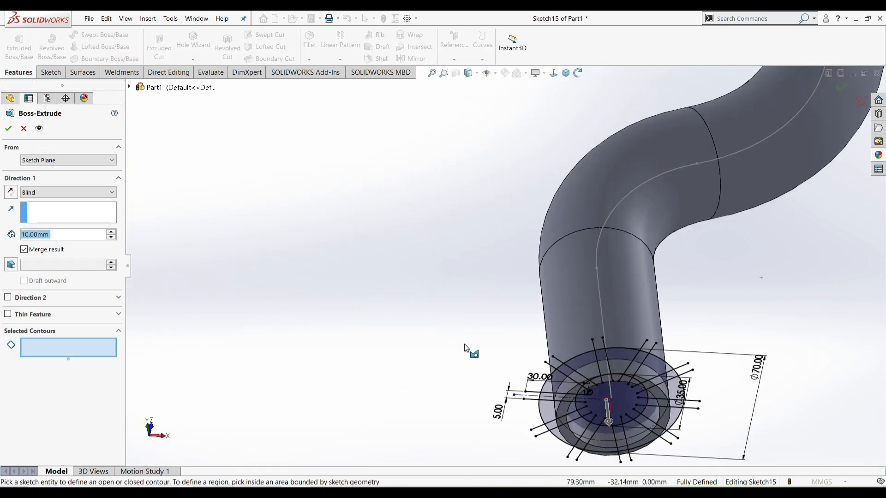
pyautogui.scroll(-3, 664, 395)
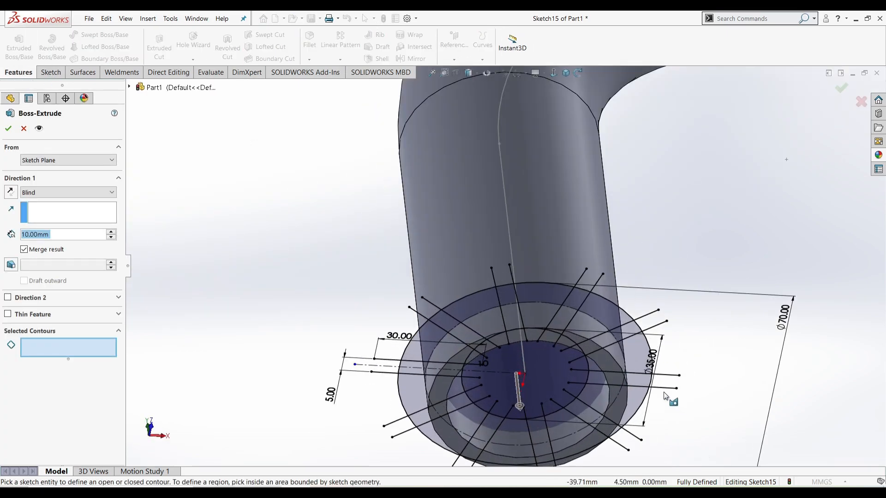
pyautogui.click(574, 300)
pyautogui.click(504, 296)
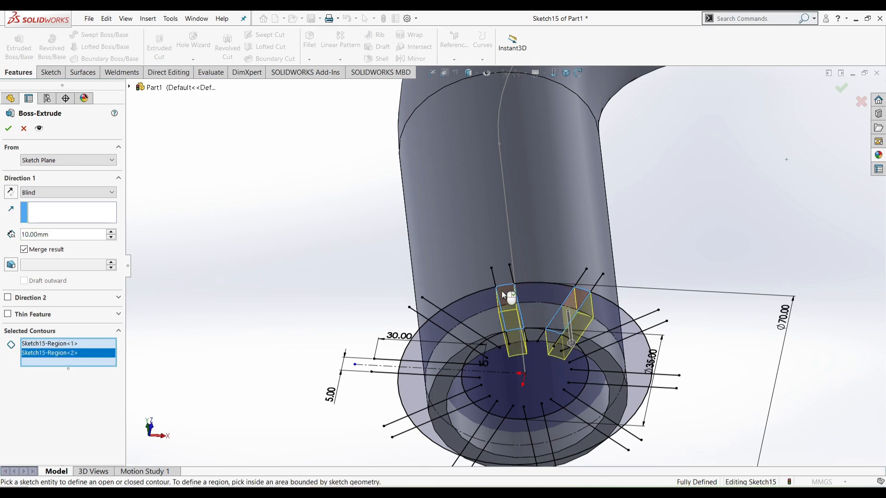
pyautogui.click(446, 324)
pyautogui.click(470, 448)
pyautogui.click(490, 429)
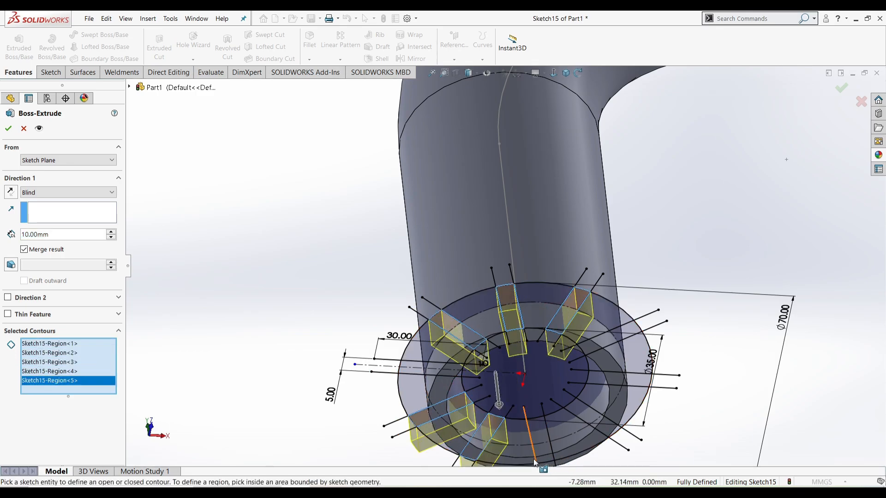
pyautogui.click(537, 423)
pyautogui.click(577, 408)
pyautogui.click(632, 356)
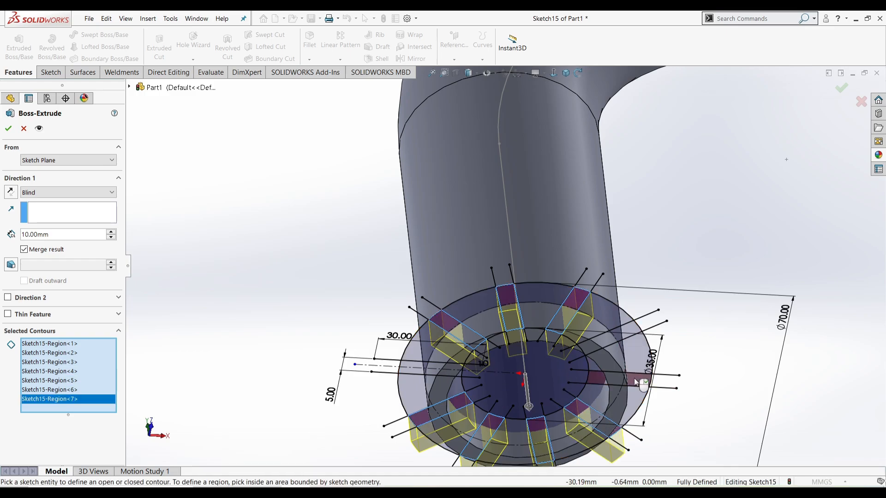
pyautogui.click(629, 330)
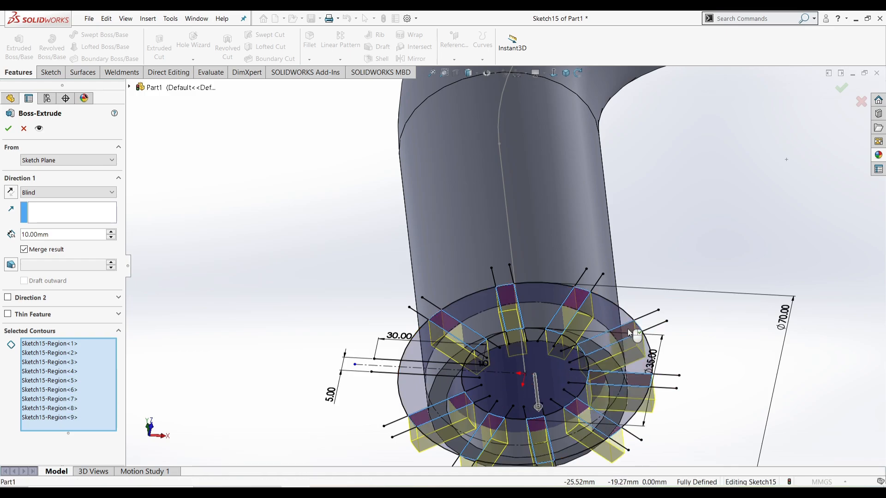
pyautogui.click(553, 372)
pyautogui.scroll(1, 553, 371)
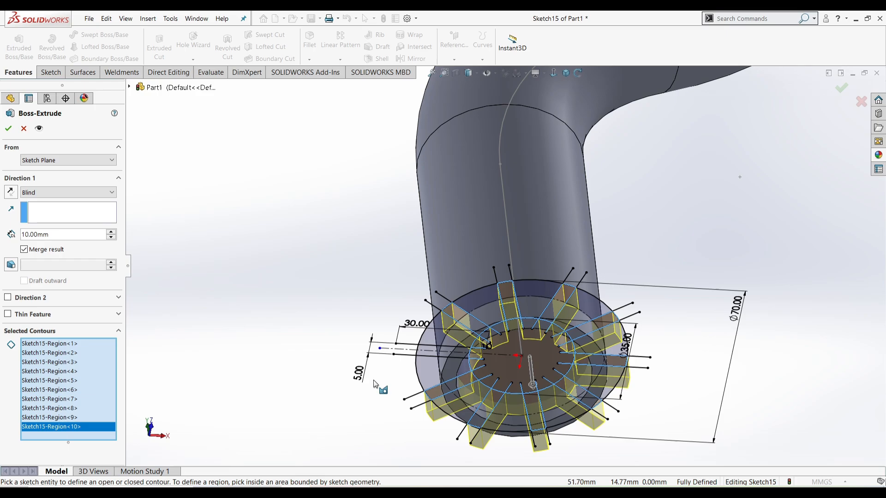
pyautogui.click(430, 353)
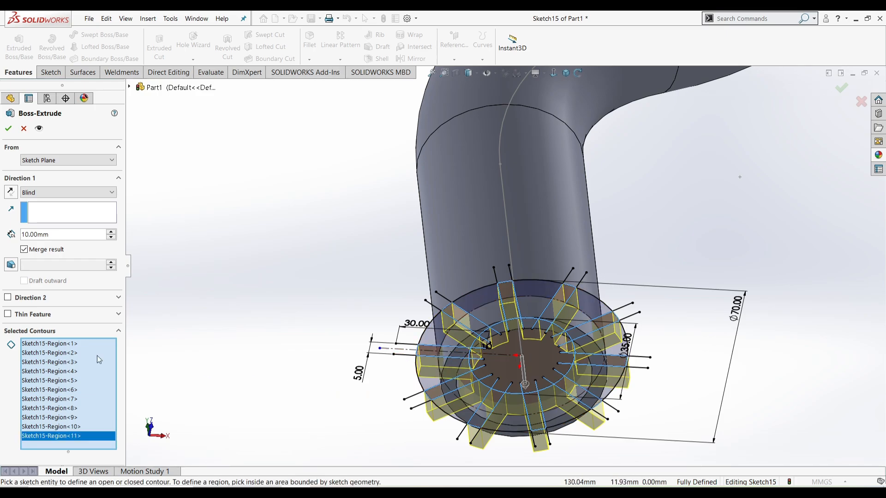
# Orbit around the new tabs, fit the hook and return to isometric view
pyautogui.scroll(2, 381, 265)
pyautogui.moveTo(381, 265); pyautogui.dragTo(376, 217, button='middle')
pyautogui.scroll(-2, 562, 187)
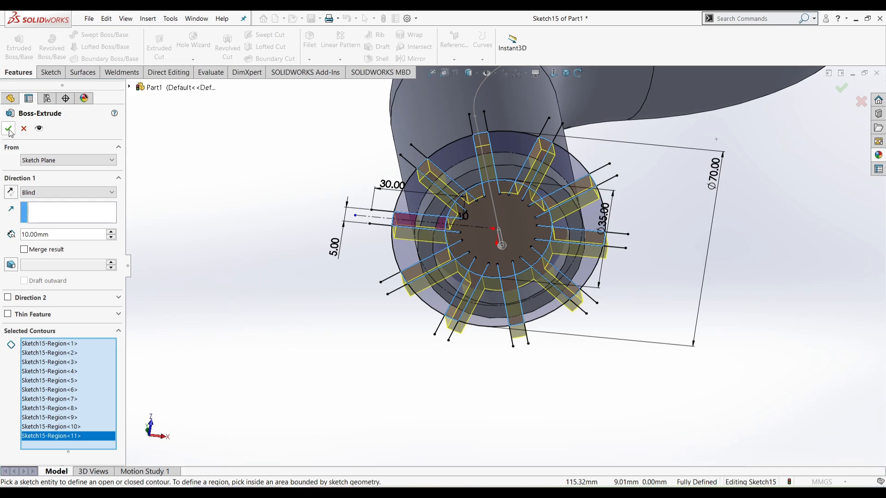
pyautogui.scroll(2, 526, 249)
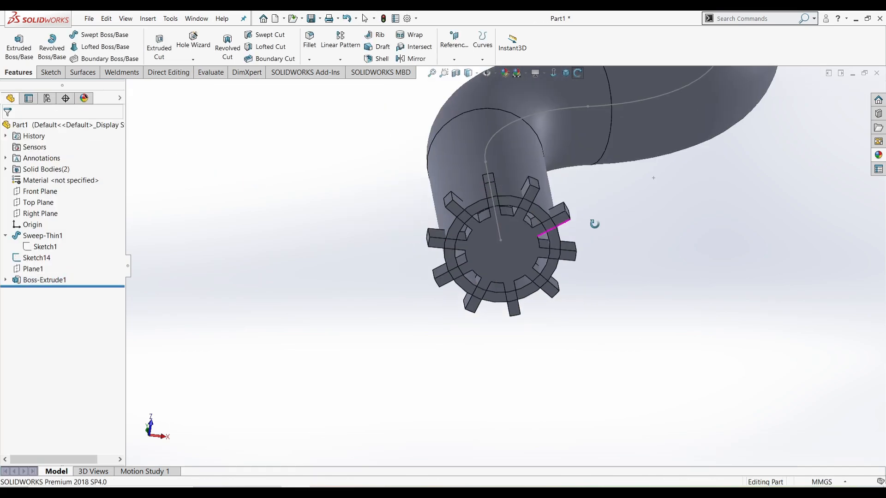
pyautogui.moveTo(593, 223); pyautogui.dragTo(522, 287, button='middle')
pyautogui.scroll(-3, 738, 185)
pyautogui.moveTo(718, 191); pyautogui.dragTo(574, 276, button='middle')
pyautogui.press('f')
pyautogui.click(574, 71)
pyautogui.click(566, 73)
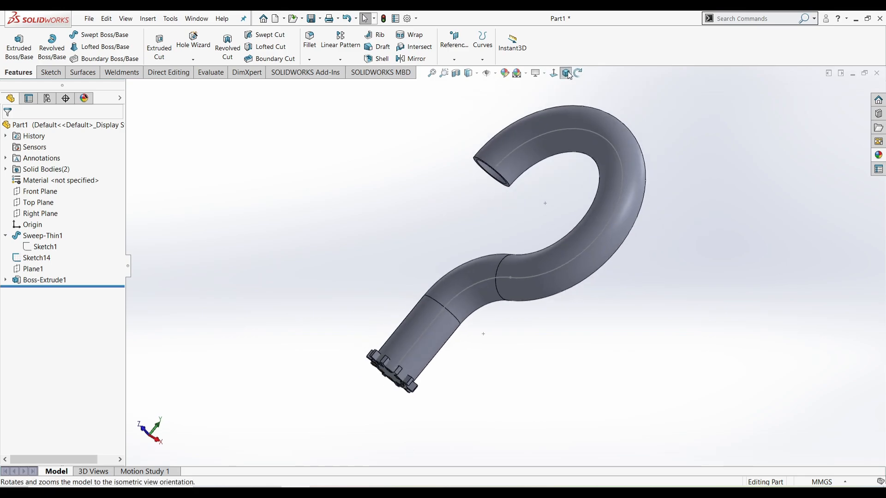
pyautogui.scroll(-2, 423, 379)
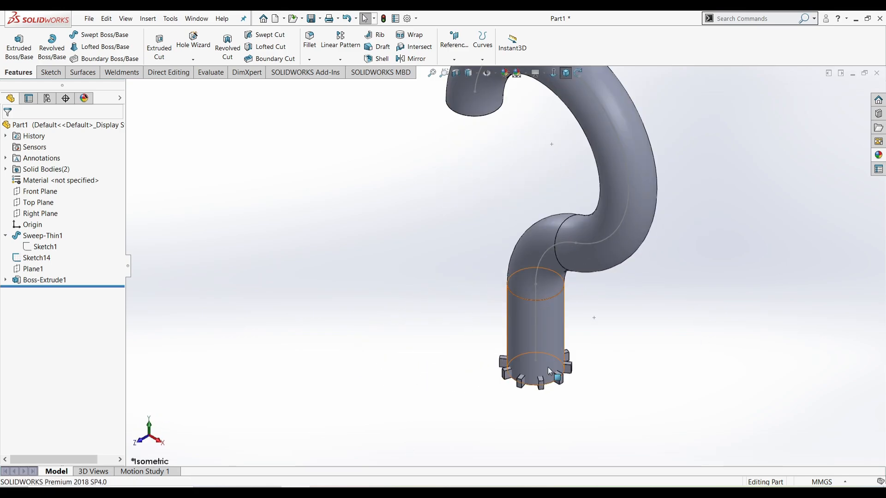
pyautogui.scroll(-2, 549, 370)
# Create Sketch16 on Plane1 by converting the toothed ring face's outline
pyautogui.click(27, 270)
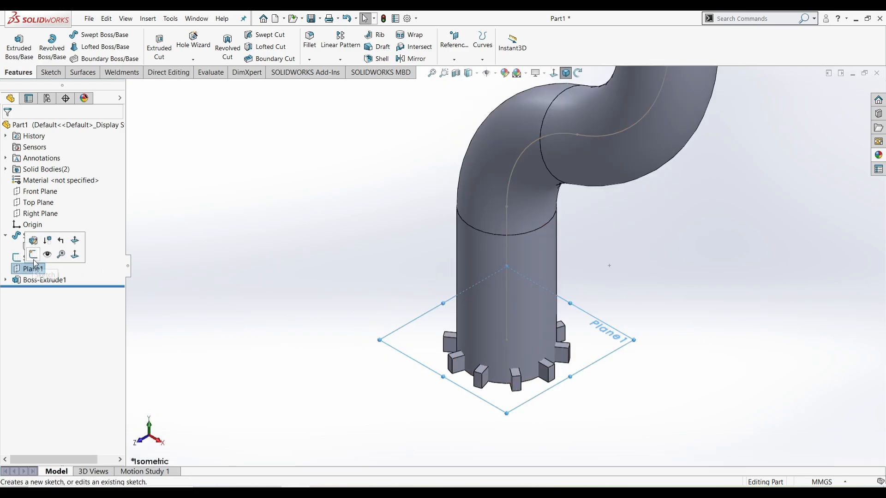
pyautogui.click(36, 261)
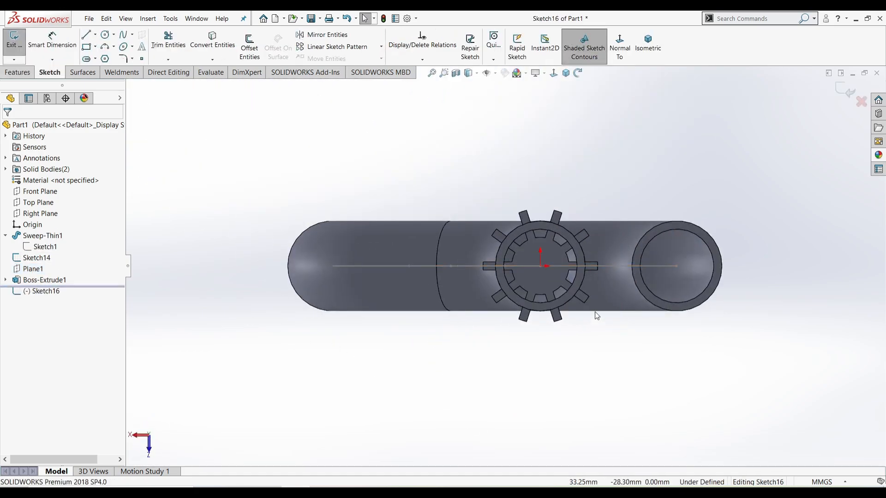
pyautogui.click(553, 286)
pyautogui.click(212, 42)
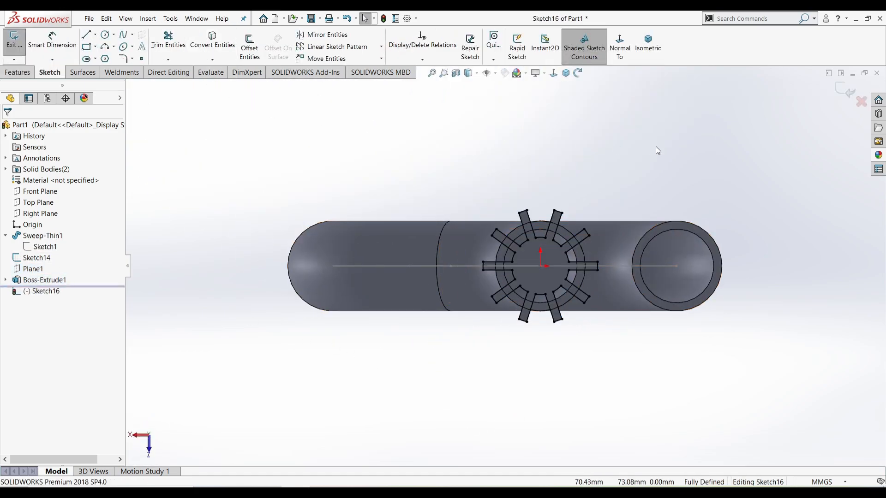
pyautogui.click(848, 91)
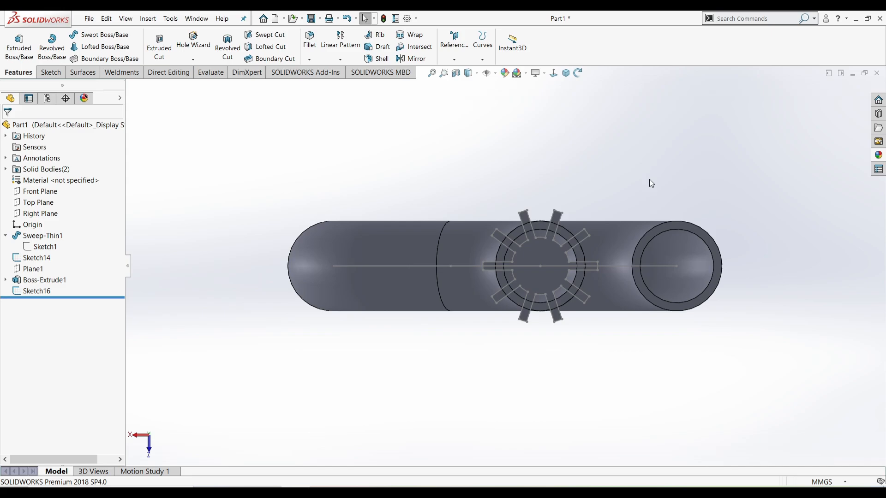
# Hide the Boss-Extrude1 toothed ring body
pyautogui.click(45, 280)
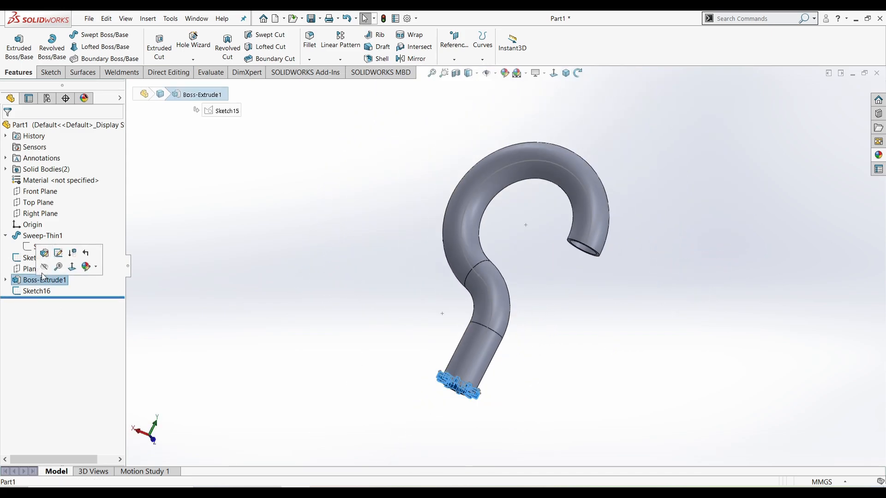
pyautogui.click(56, 255)
pyautogui.scroll(-5, 535, 368)
pyautogui.moveTo(534, 367); pyautogui.dragTo(505, 293, button='middle')
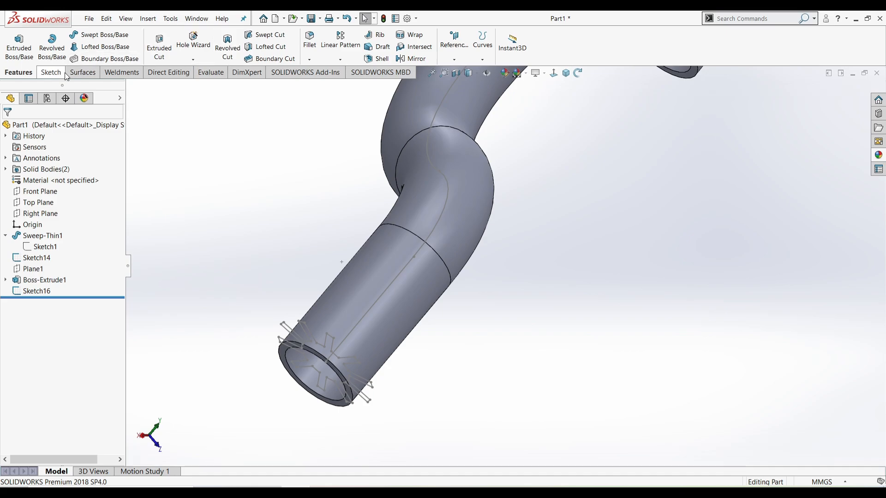
# Start a sweep with Sketch16 as the profile and Sketch14 as the path
pyautogui.click(94, 35)
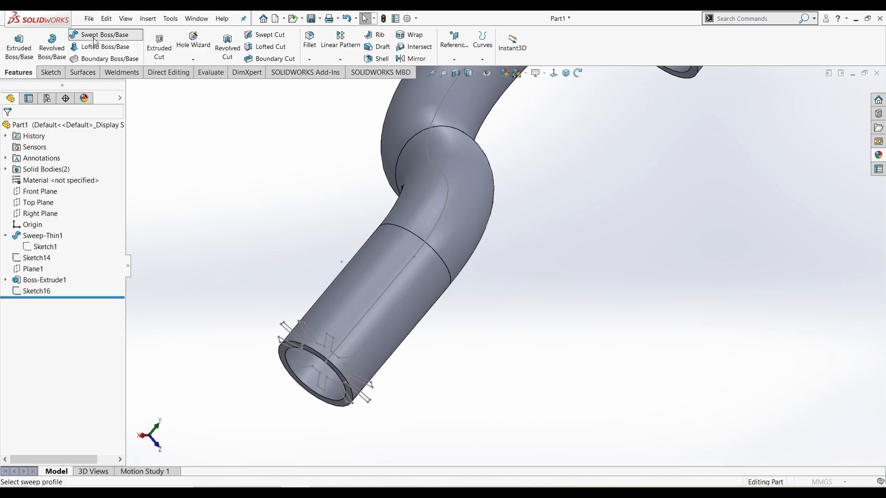
pyautogui.scroll(5, 469, 236)
pyautogui.moveTo(469, 236); pyautogui.dragTo(513, 298, button='middle')
pyautogui.scroll(-4, 509, 313)
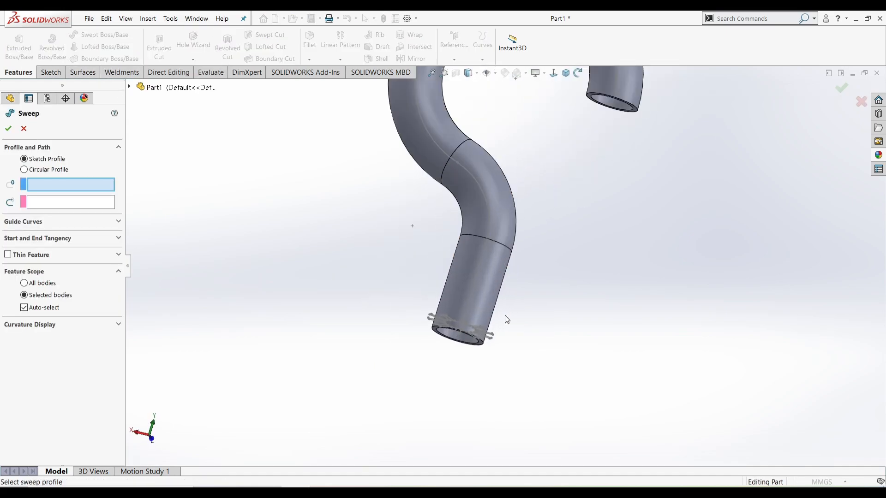
pyautogui.scroll(-5, 475, 325)
pyautogui.moveTo(475, 330); pyautogui.dragTo(503, 313, button='middle')
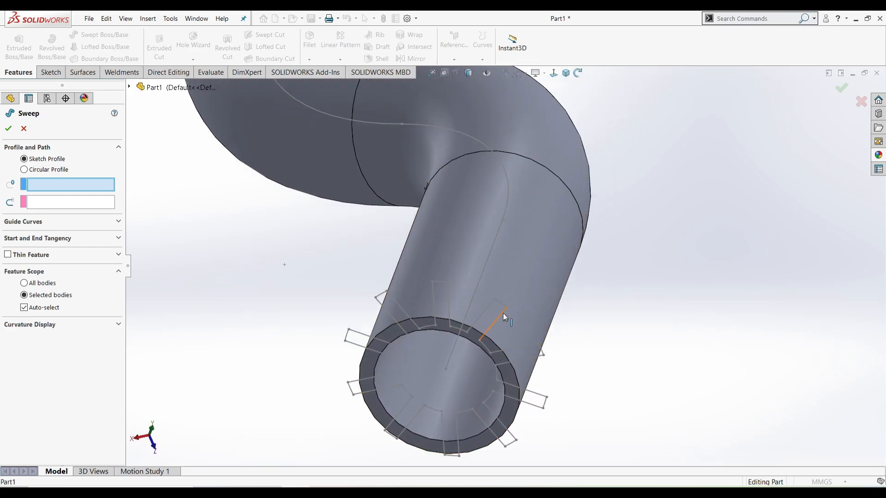
pyautogui.scroll(-1, 503, 316)
pyautogui.click(488, 358)
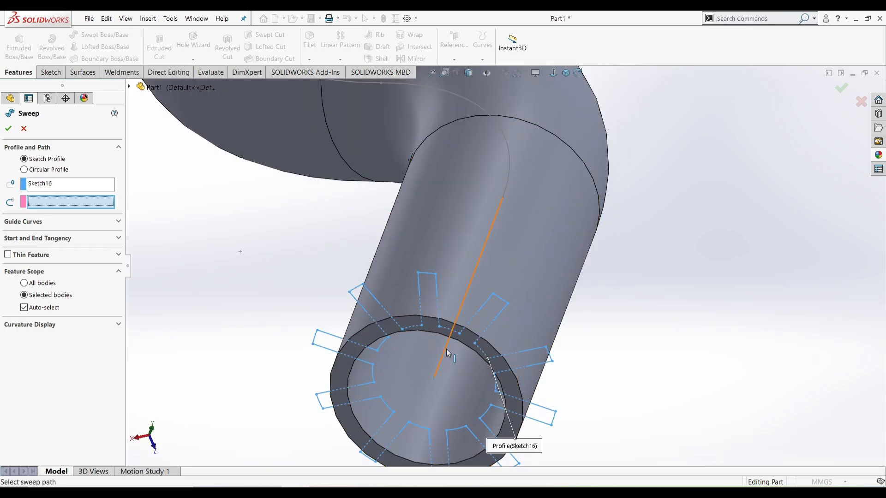
pyautogui.click(446, 351)
pyautogui.click(565, 73)
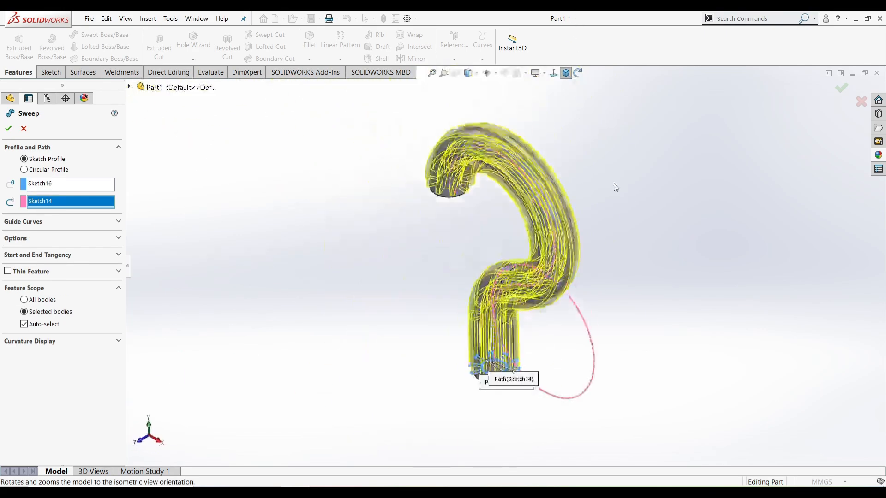
# Give the sweep a 2-revolution profile twist and uncheck Merge result
pyautogui.click(48, 242)
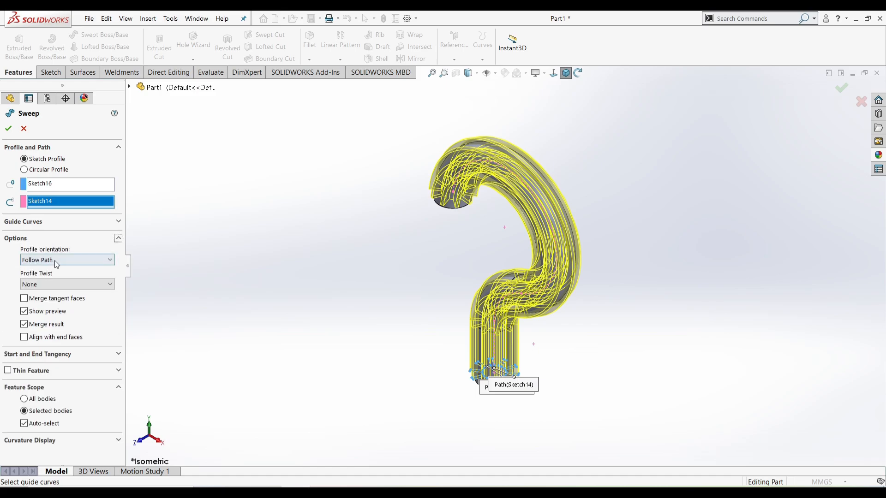
pyautogui.click(58, 286)
pyautogui.click(58, 301)
pyautogui.click(56, 291)
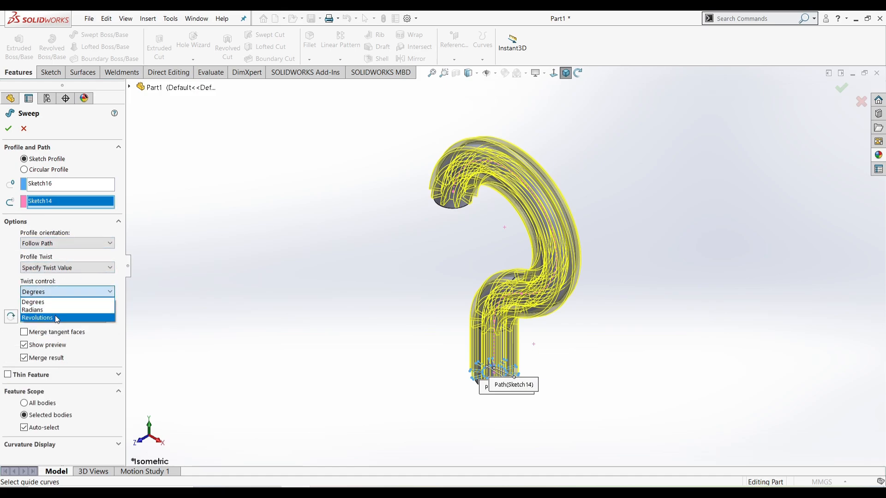
pyautogui.click(56, 317)
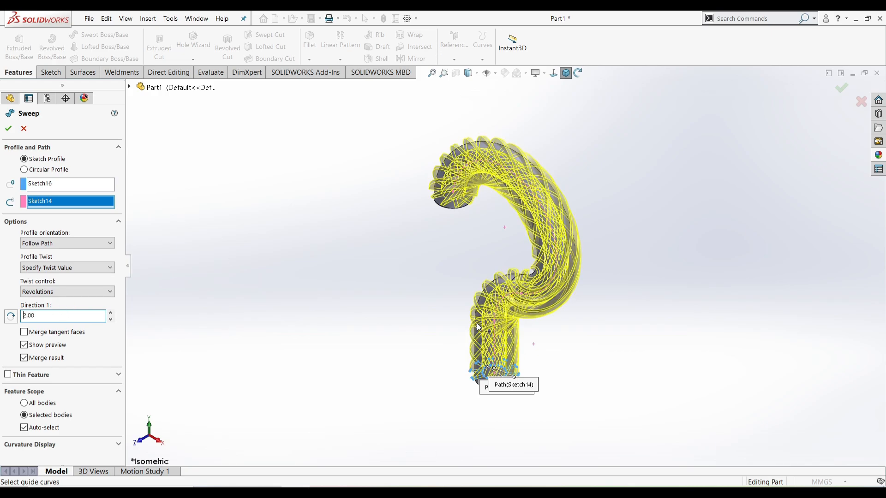
pyautogui.click(22, 361)
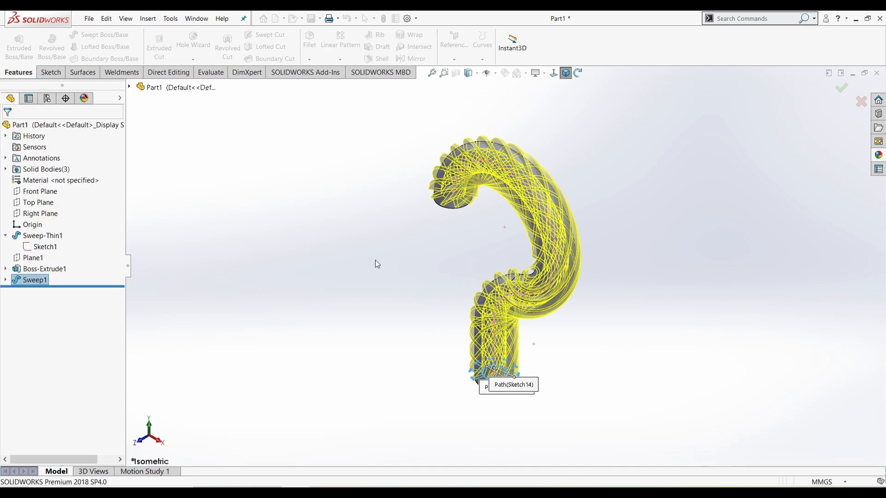
# Apply a 2 mm Fillet1 to both toothed end faces of Sweep1
pyautogui.moveTo(437, 295); pyautogui.dragTo(432, 192, button='middle')
pyautogui.scroll(-5, 498, 423)
pyautogui.moveTo(495, 334); pyautogui.dragTo(494, 259, button='middle')
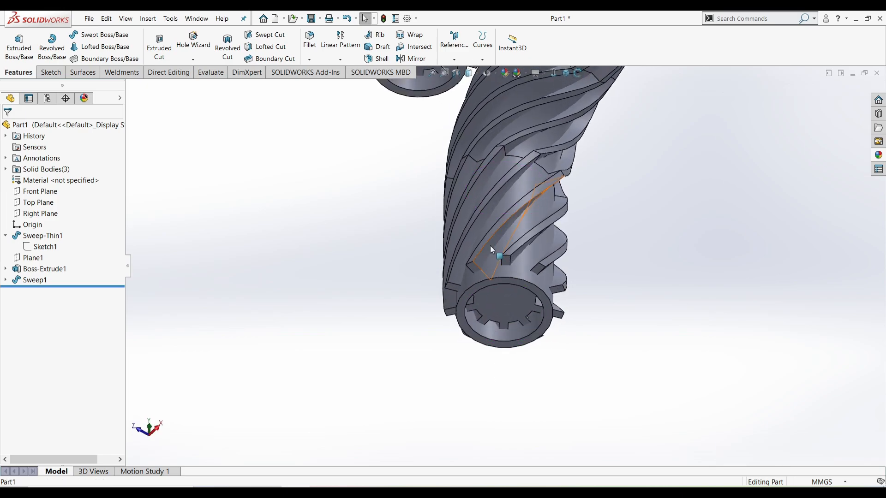
pyautogui.click(555, 290)
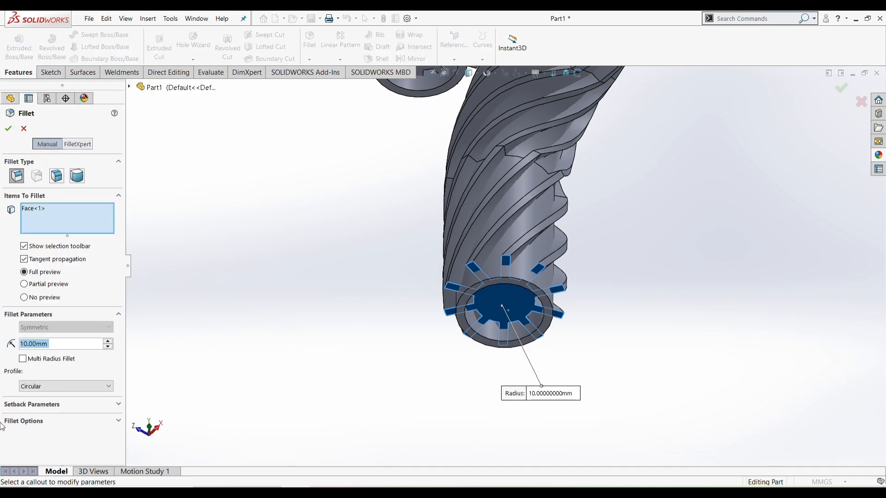
pyautogui.write('2')
pyautogui.press('Return')
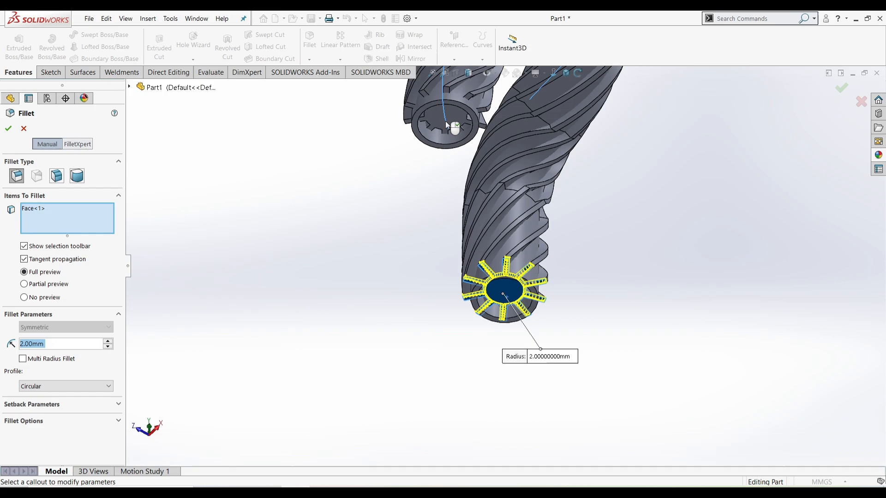
pyautogui.scroll(-2, 455, 156)
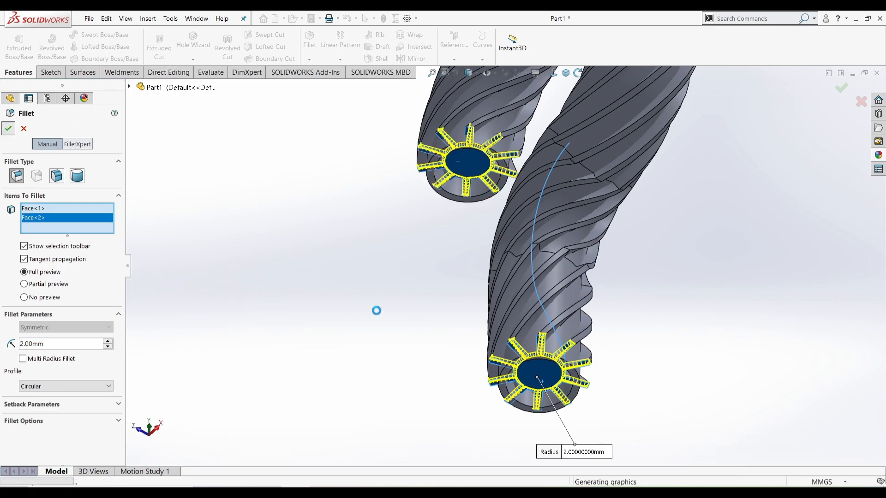
pyautogui.moveTo(376, 311); pyautogui.dragTo(507, 208, button='middle')
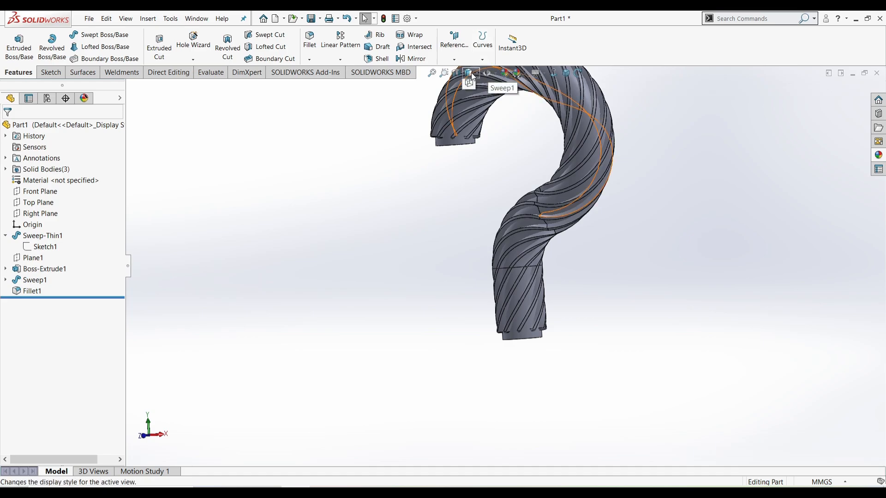
# Switch the display style to Shaded without edges
pyautogui.click(471, 73)
pyautogui.click(467, 99)
pyautogui.moveTo(483, 290)
pyautogui.mouseDown(button='middle')
pyautogui.moveTo(522, 242)
pyautogui.moveTo(524, 267)
pyautogui.mouseUp(button='middle')
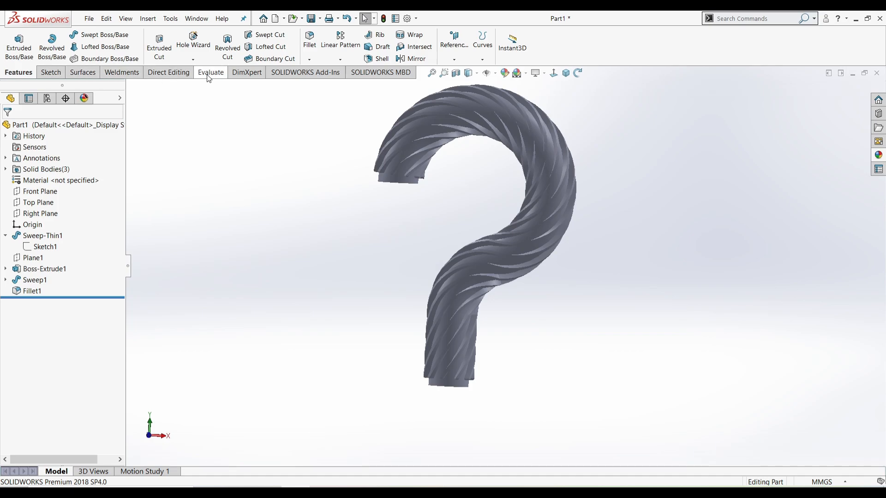
# Combine-subtract the Fillet1 body from the Sweep-Thin1 main body
pyautogui.click(169, 73)
pyautogui.click(250, 43)
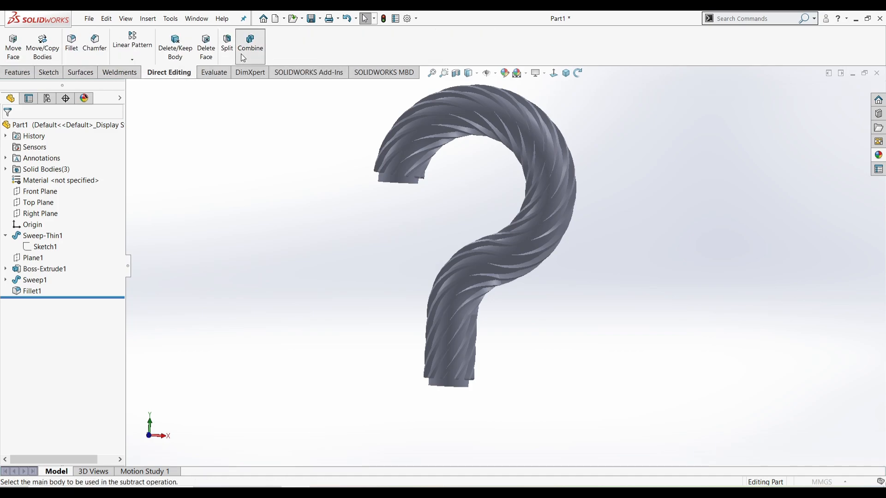
pyautogui.click(456, 381)
pyautogui.click(496, 285)
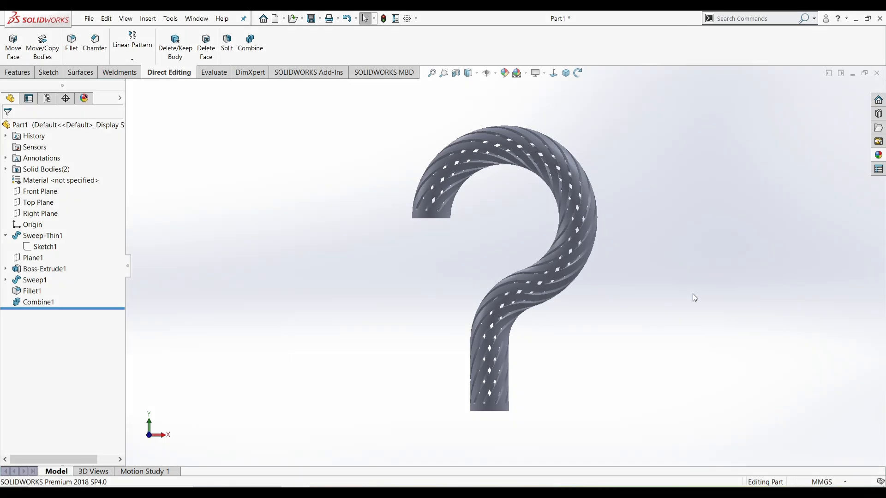
pyautogui.click(38, 191)
# On a Front Plane sketch, draw a construction line and tangent arc at the hook's open end
pyautogui.click(44, 182)
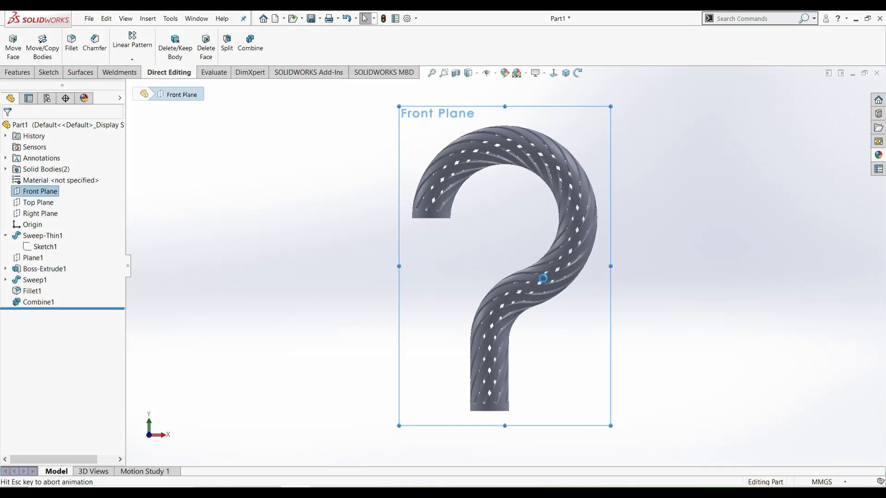
pyautogui.scroll(-5, 414, 249)
pyautogui.press('l')
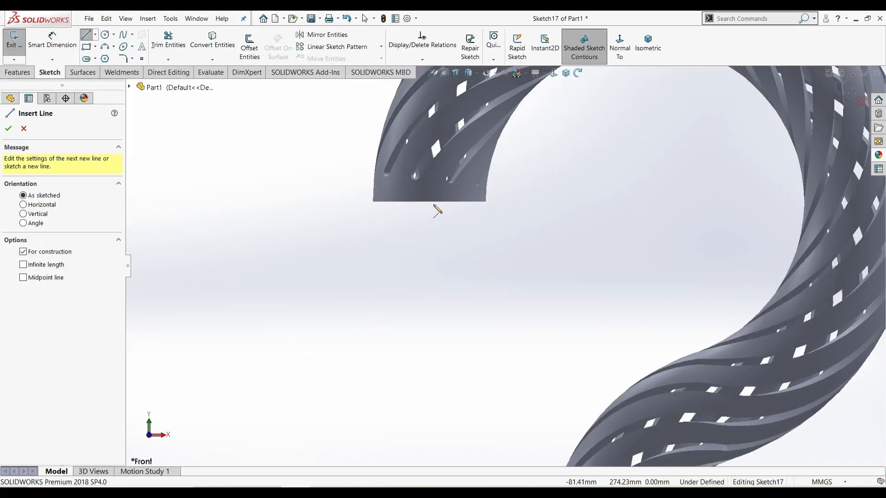
pyautogui.click(429, 202)
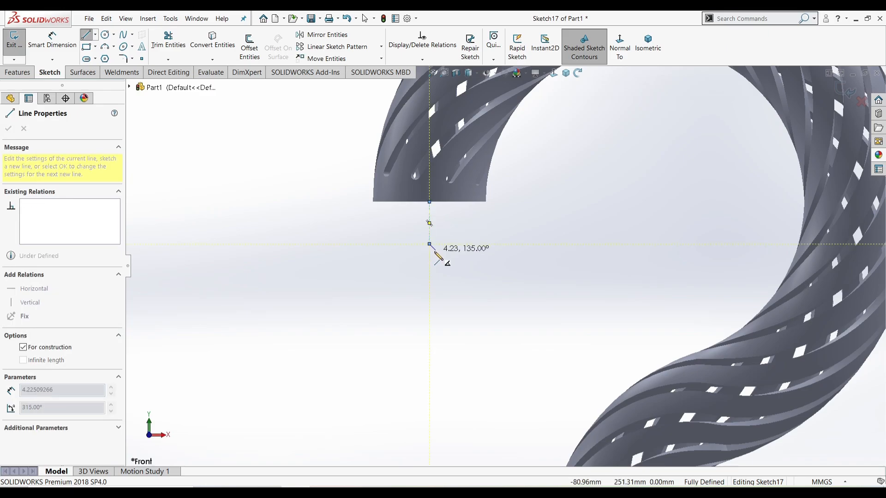
pyautogui.click(430, 244)
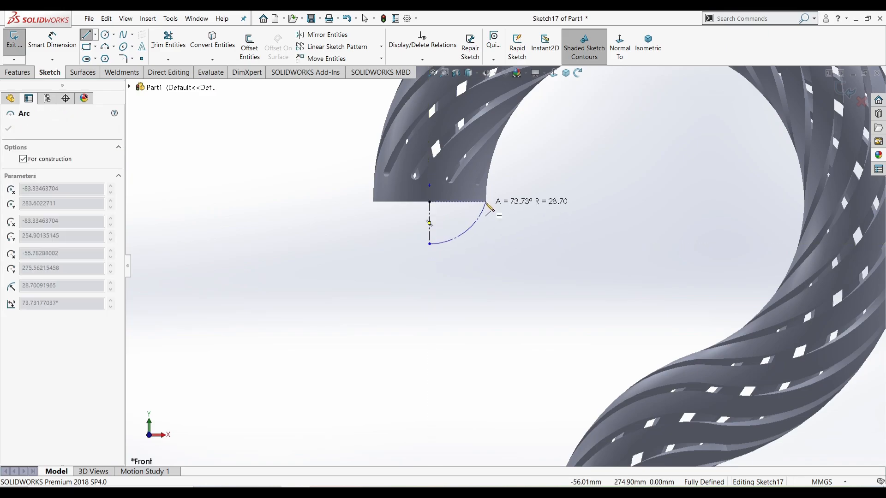
pyautogui.click(485, 202)
pyautogui.press('Escape')
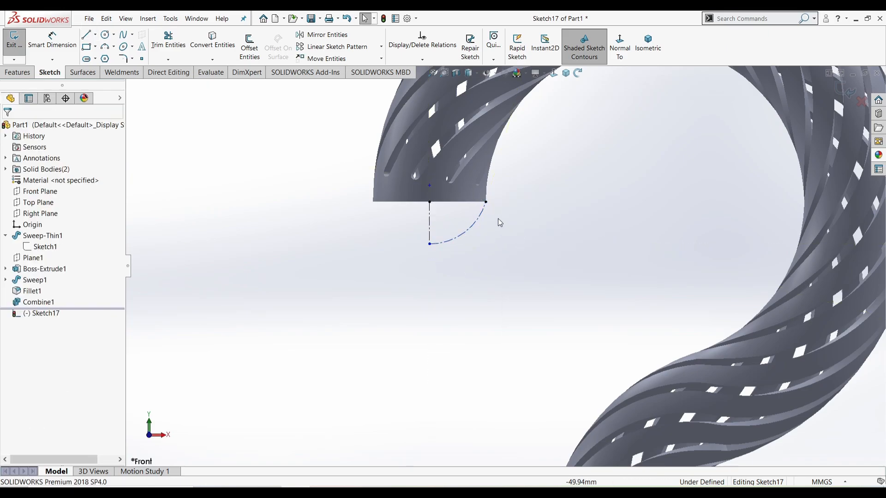
# Make the arc tangent to the tube's outer edge and convert it from construction to real geometry
pyautogui.click(484, 209)
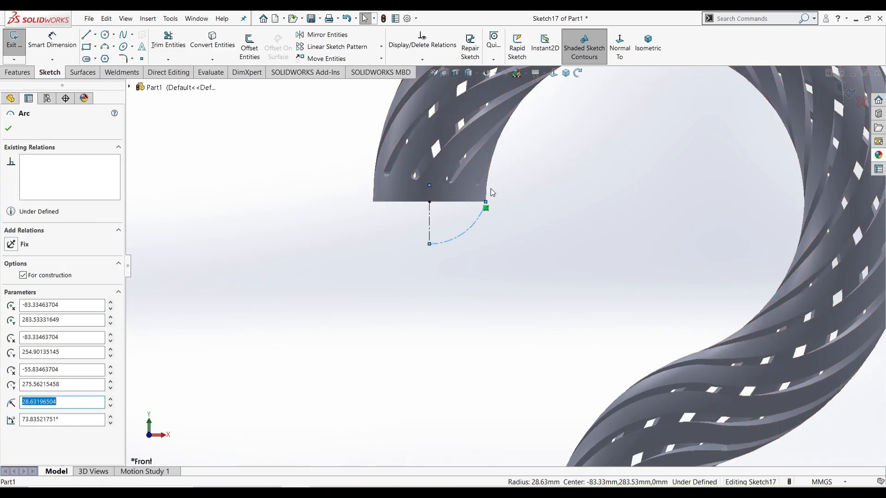
pyautogui.keyDown('ctrl'); pyautogui.click(487, 196); pyautogui.keyUp('ctrl')
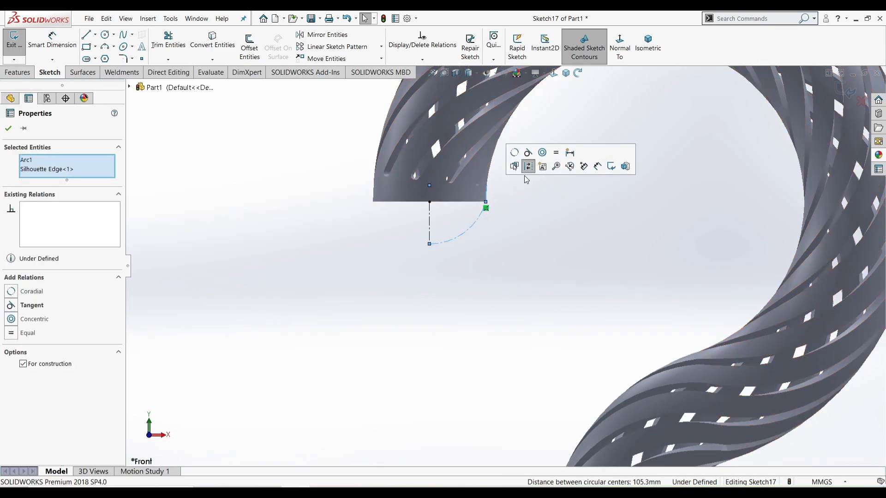
pyautogui.click(530, 156)
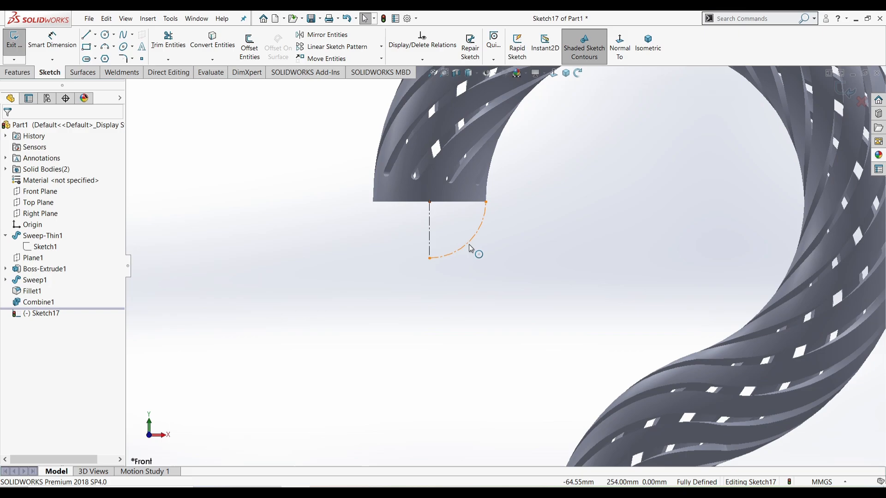
pyautogui.click(469, 245)
pyautogui.click(511, 224)
pyautogui.click(477, 233)
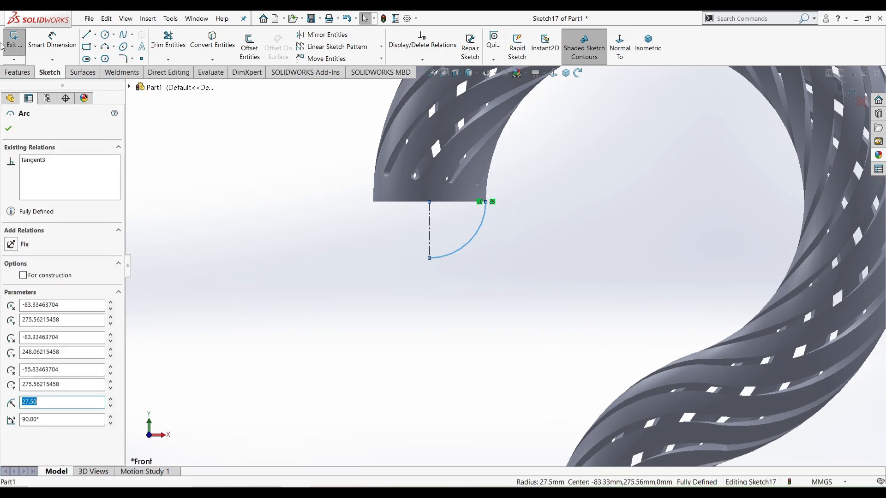
# Offset the arc 5 mm with capped ends to give it thickness
pyautogui.click(251, 43)
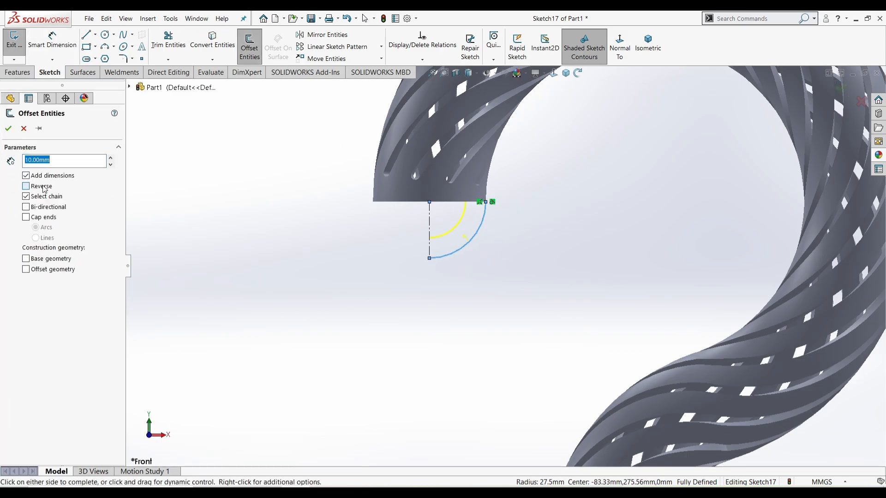
pyautogui.write('2')
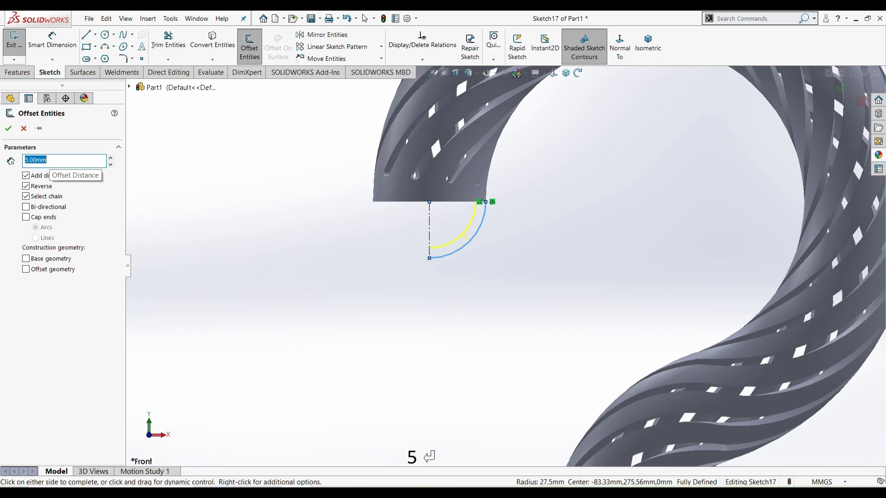
pyautogui.moveTo(401, 341); pyautogui.dragTo(418, 265, button='middle')
pyautogui.scroll(-4, 464, 282)
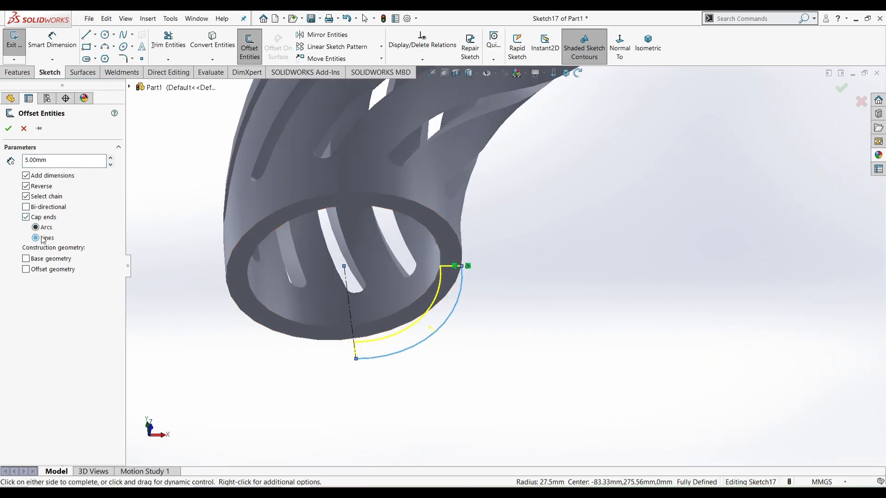
pyautogui.click(8, 129)
# Revolve the thick arc profile 360° around Line1 to cap the hook's tip
pyautogui.scroll(3, 508, 265)
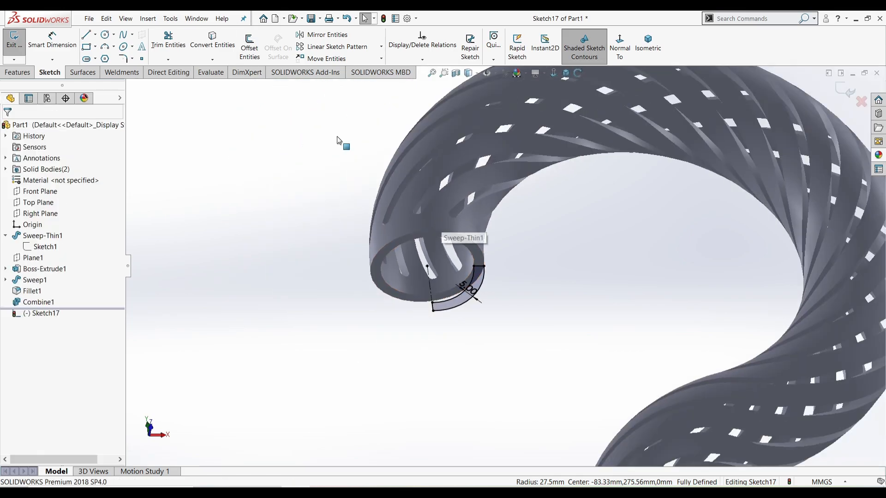
pyautogui.click(17, 72)
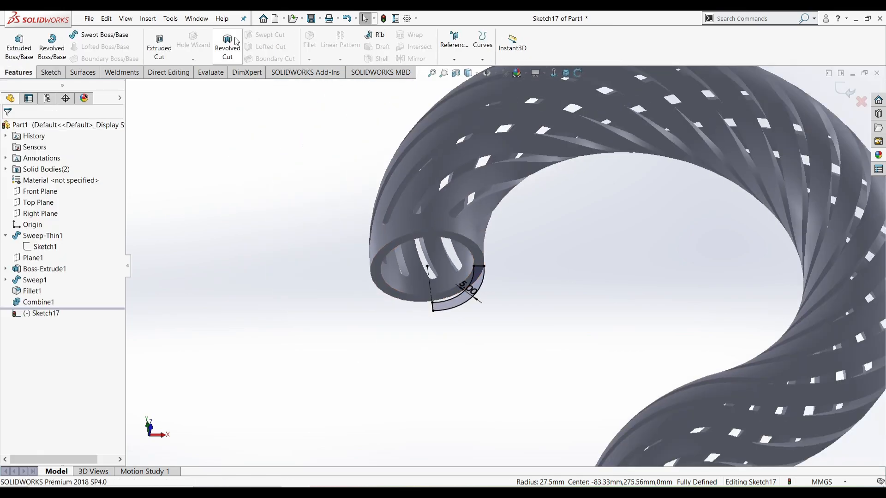
pyautogui.click(52, 46)
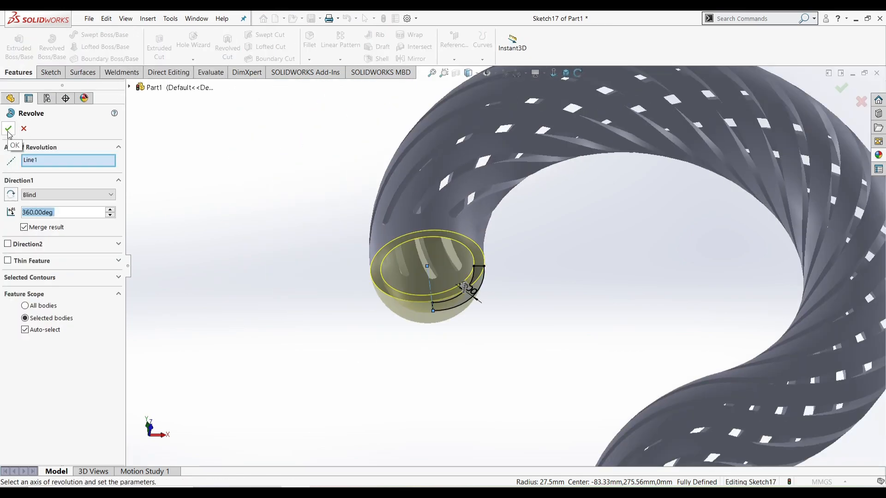
pyautogui.click(9, 129)
pyautogui.press('f')
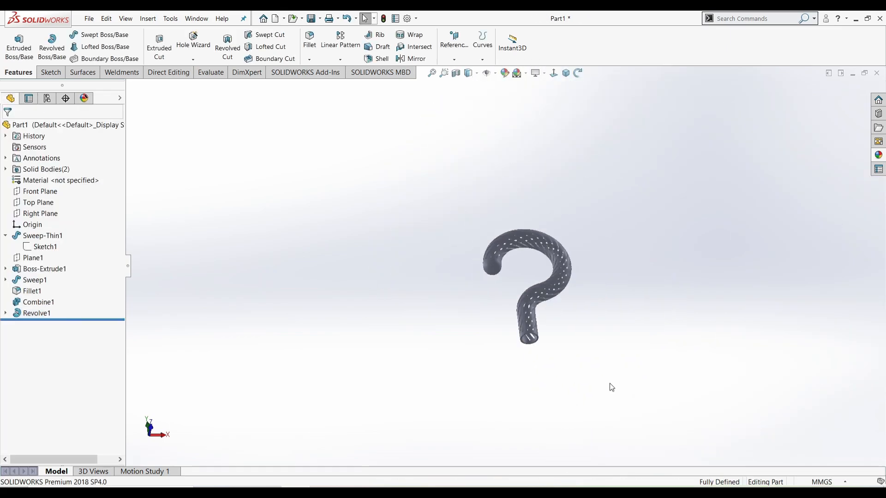
pyautogui.scroll(-5, 610, 384)
# On a Front Plane sketch, draw a construction line from the origin and an arc to the stem's outer corner
pyautogui.click(26, 192)
pyautogui.click(36, 178)
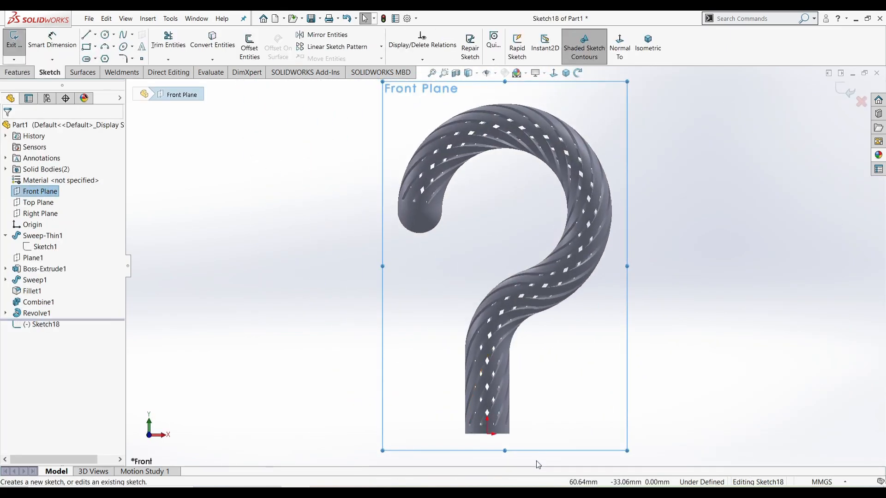
pyautogui.scroll(-5, 535, 461)
pyautogui.press('l')
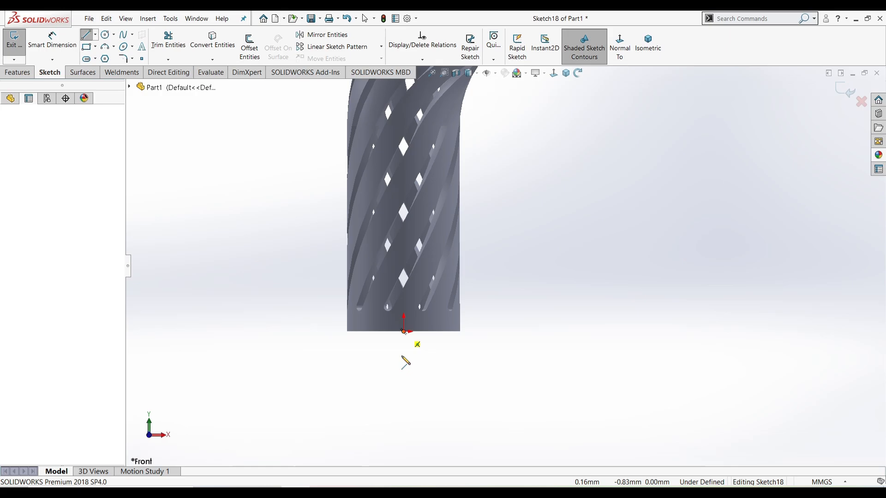
pyautogui.click(404, 331)
pyautogui.click(404, 392)
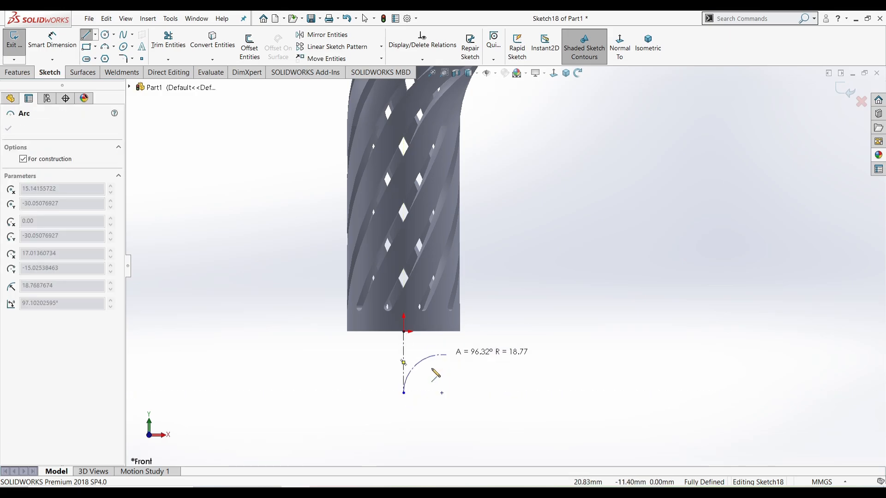
pyautogui.click(459, 337)
pyautogui.rightClick(476, 350)
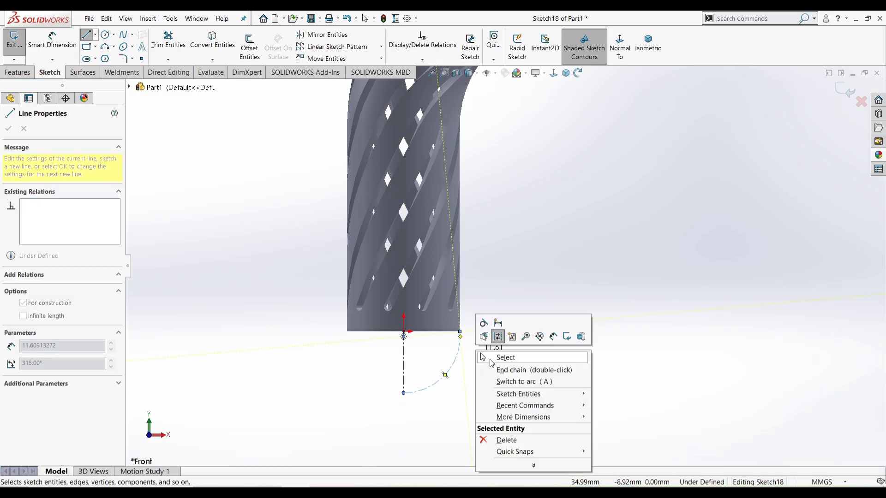
pyautogui.click(490, 360)
# Make the arc tangent to the stem edge, convert it to real geometry, and offset it 5 mm reversed with caps
pyautogui.keyDown('ctrl'); pyautogui.click(460, 347); pyautogui.keyUp('ctrl')
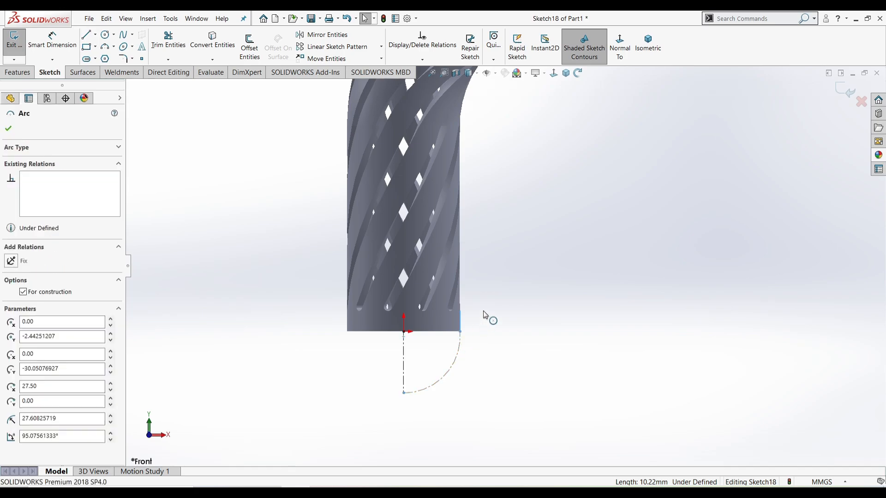
pyautogui.click(489, 304)
pyautogui.click(438, 380)
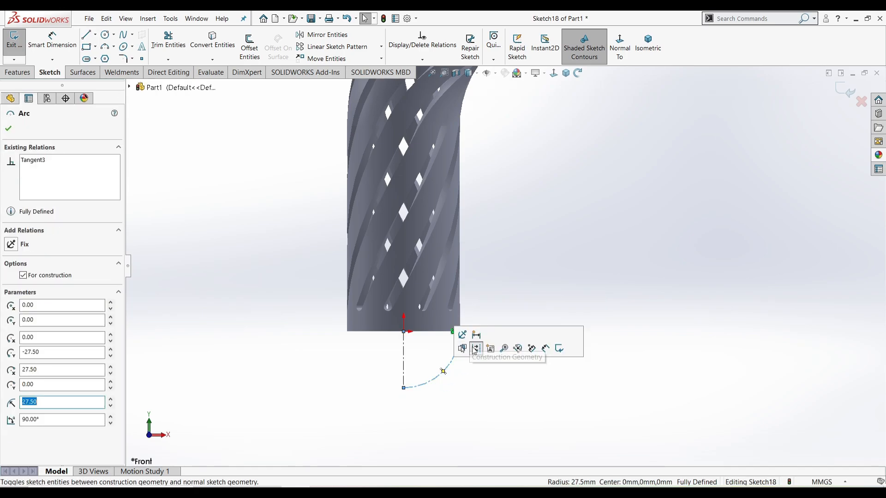
pyautogui.click(482, 387)
pyautogui.click(250, 46)
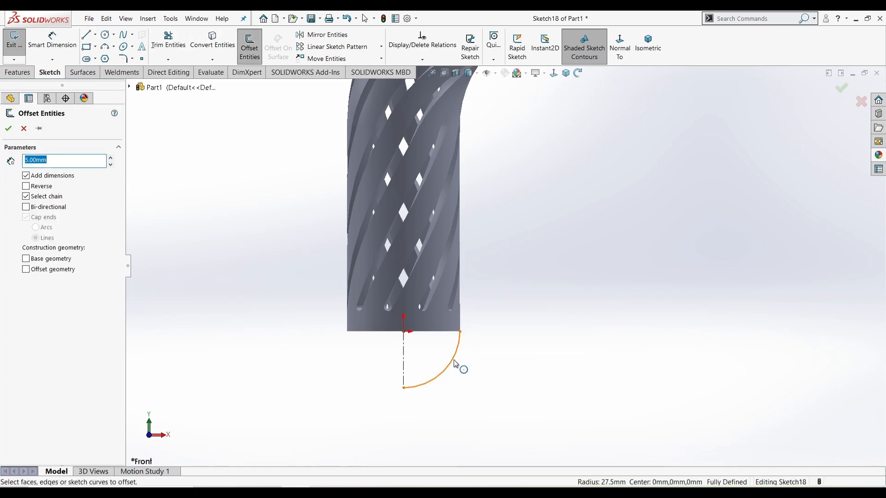
pyautogui.click(456, 366)
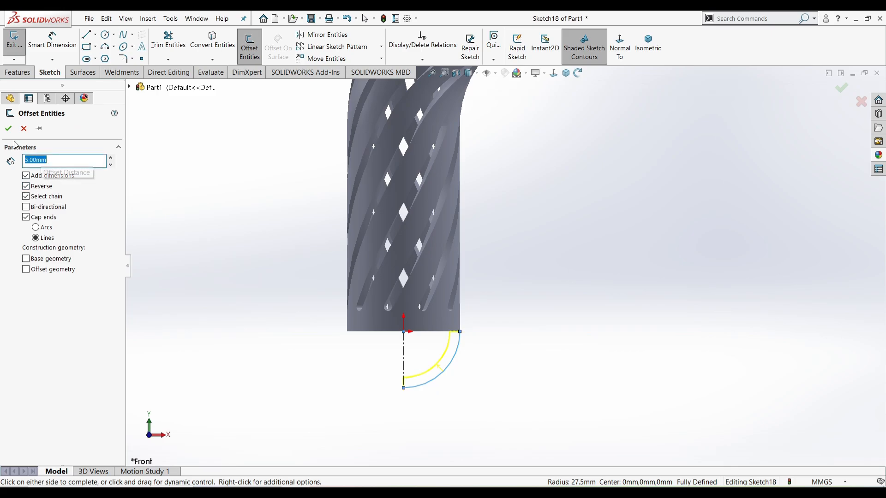
pyautogui.click(7, 128)
# Revolve the thick arc profile 360° about Line1 to cap the stem's bottom as Revolve2
pyautogui.click(17, 73)
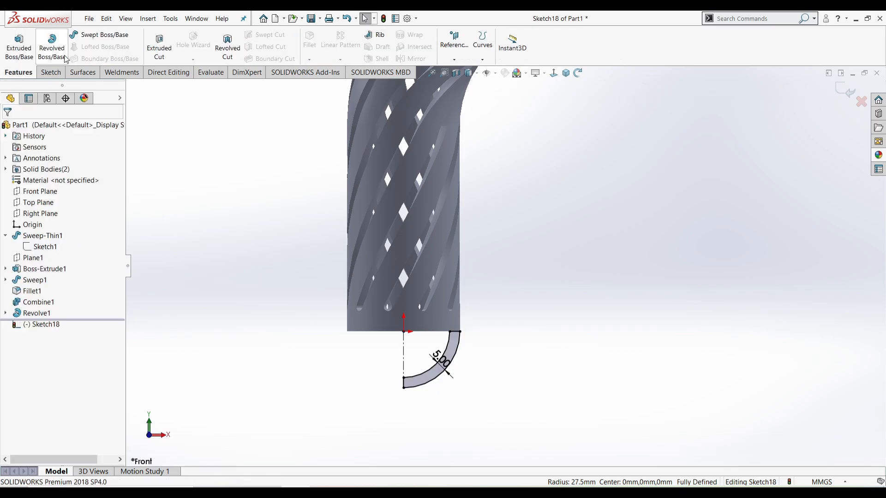
pyautogui.click(52, 45)
pyautogui.click(8, 128)
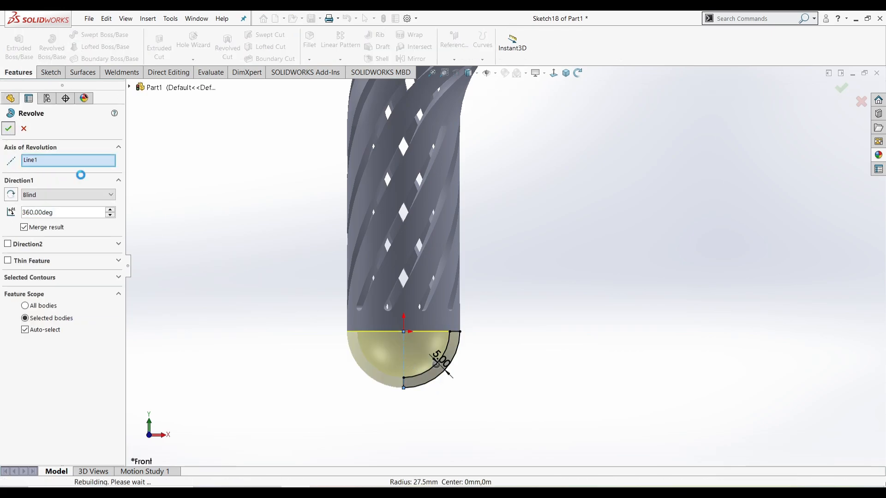
pyautogui.press('f')
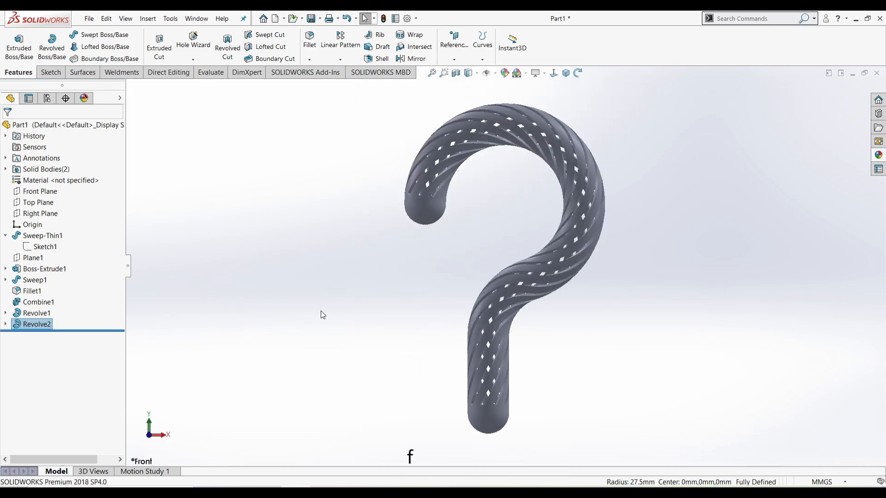
# Select the Sweep-Thin1 tube faces below and around the bend for filleting
pyautogui.click(483, 411)
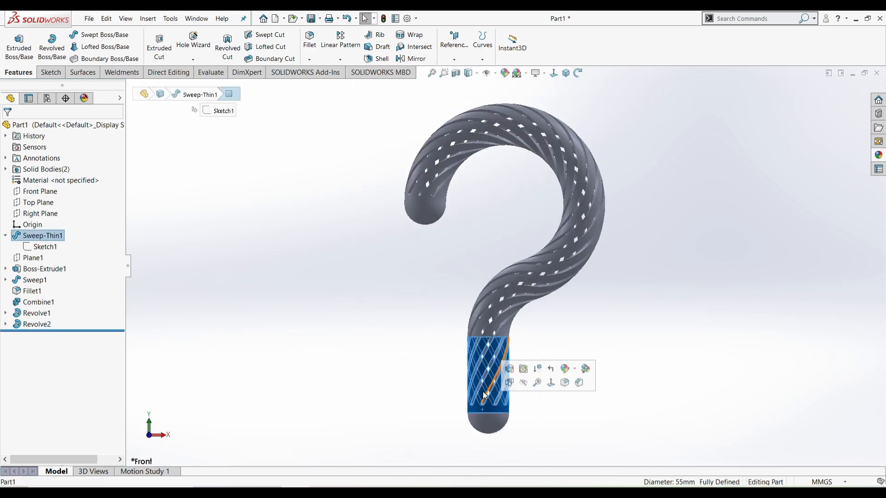
pyautogui.keyDown('ctrl'); pyautogui.click(498, 295); pyautogui.keyUp('ctrl')
pyautogui.keyDown('ctrl'); pyautogui.click(495, 307); pyautogui.keyUp('ctrl')
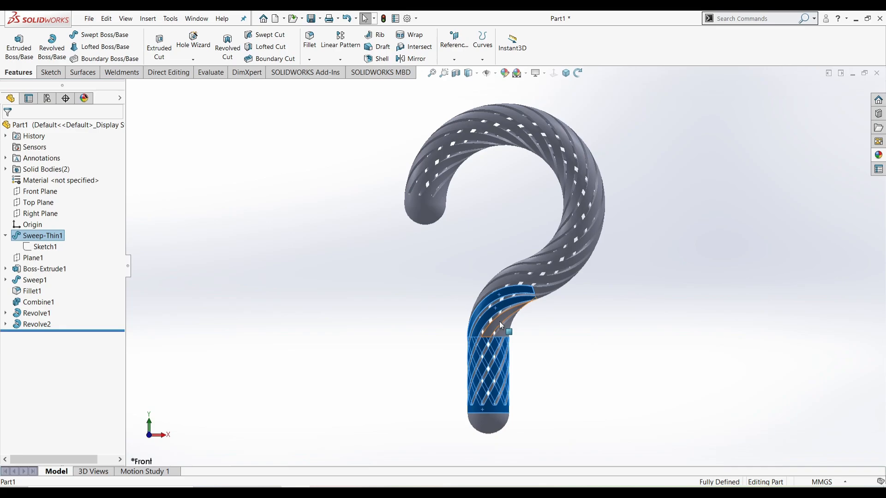
pyautogui.keyDown('ctrl'); pyautogui.click(499, 321); pyautogui.keyUp('ctrl')
pyautogui.keyDown('ctrl'); pyautogui.click(503, 328); pyautogui.keyUp('ctrl')
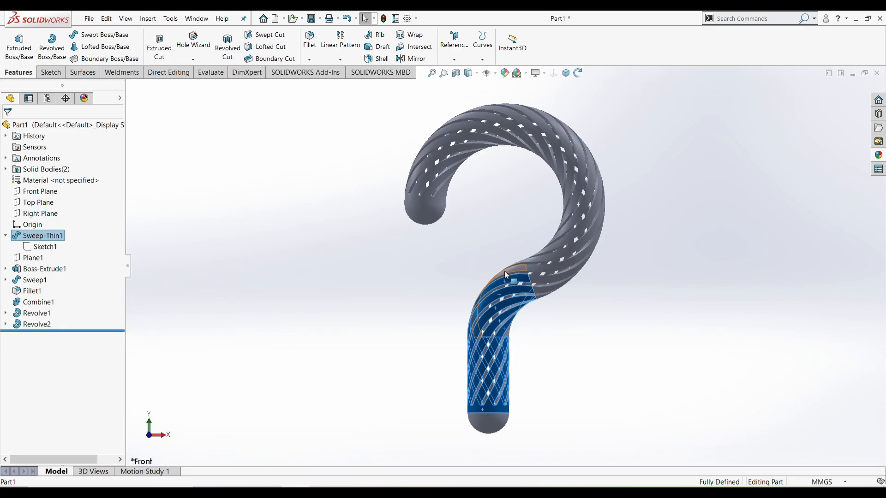
pyautogui.moveTo(506, 275); pyautogui.dragTo(635, 323, button='middle')
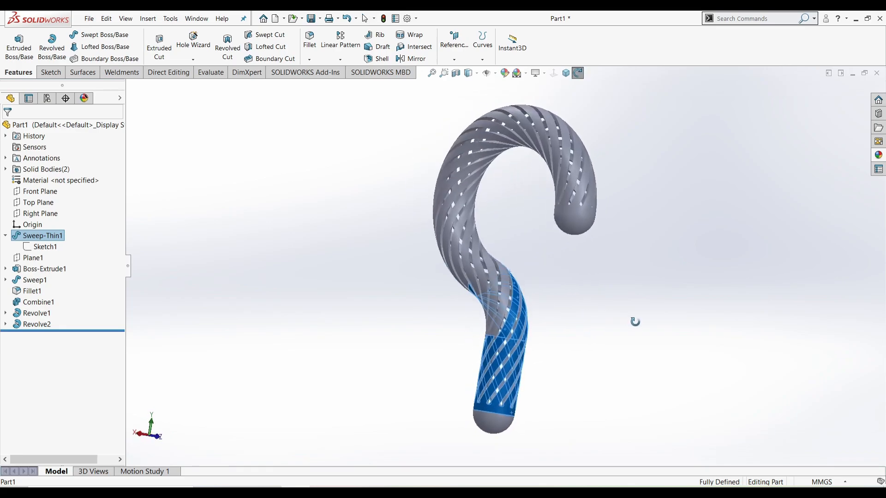
pyautogui.keyDown('ctrl'); pyautogui.click(508, 293); pyautogui.keyUp('ctrl')
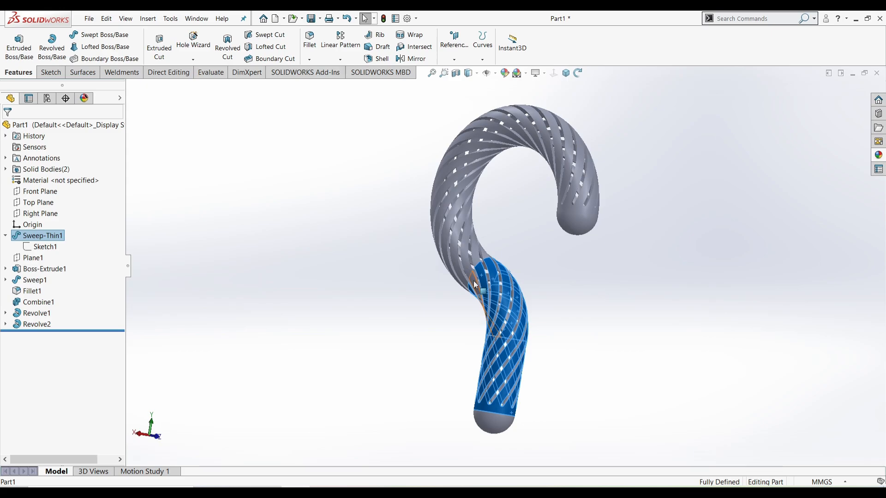
pyautogui.keyDown('ctrl'); pyautogui.click(482, 252); pyautogui.keyUp('ctrl')
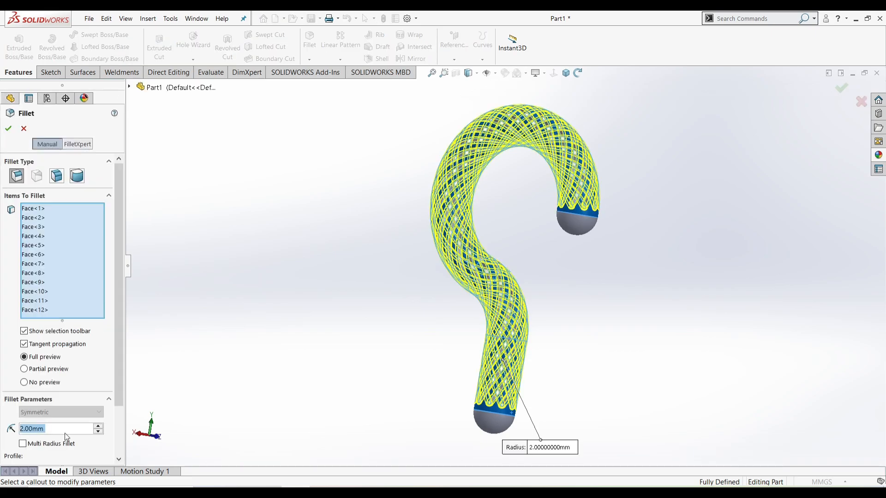
# Enter a 2 mm radius for the fillet on the twelve selected perforation faces
pyautogui.write('2')
pyautogui.press('Return')
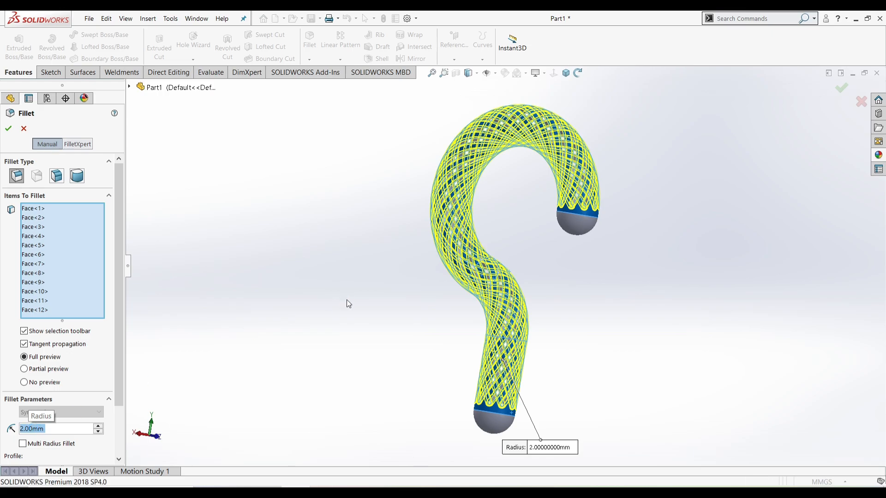
# Select the perforated tube's faces and inspect the twisted tube from several sides
pyautogui.scroll(-3, 459, 352)
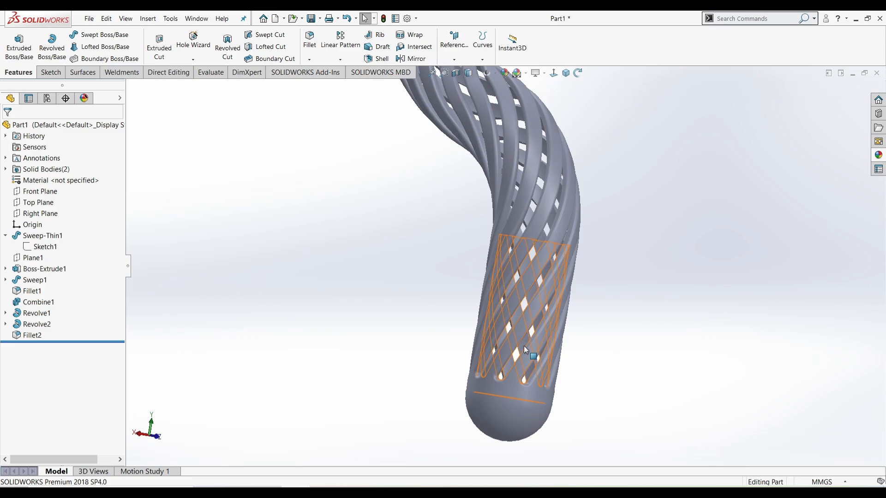
pyautogui.click(524, 345)
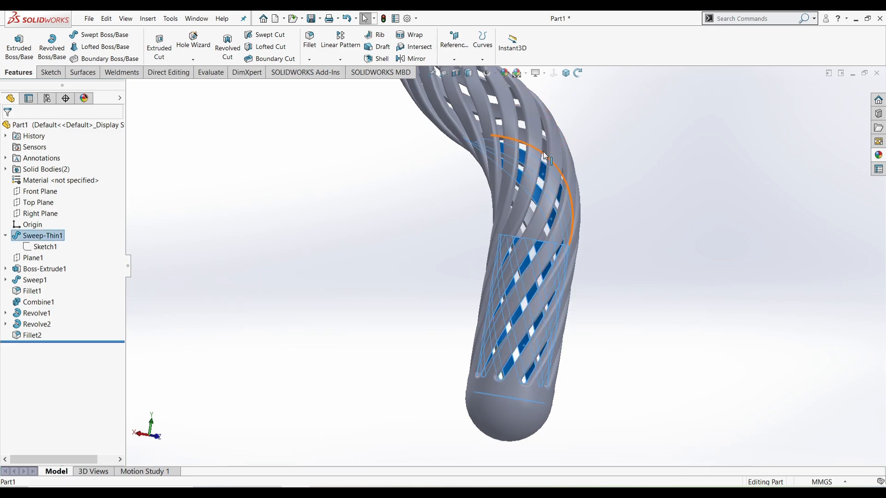
pyautogui.scroll(-3, 521, 148)
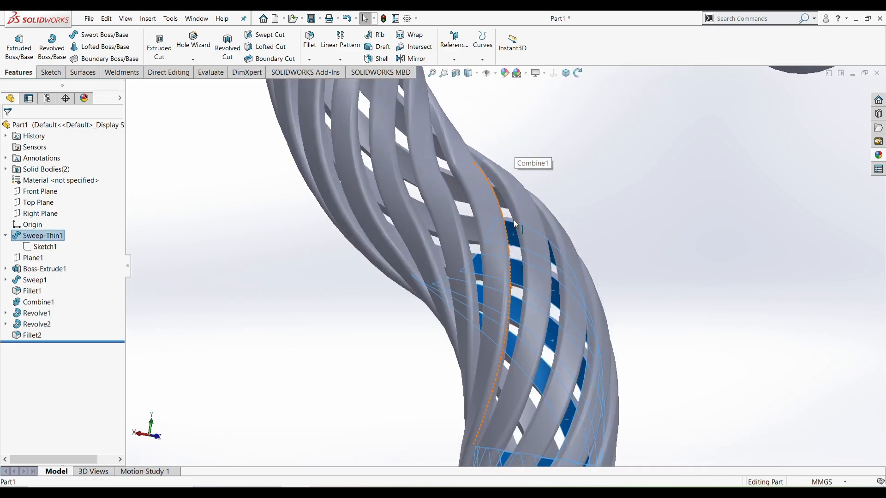
pyautogui.moveTo(454, 316); pyautogui.dragTo(403, 300, button='middle')
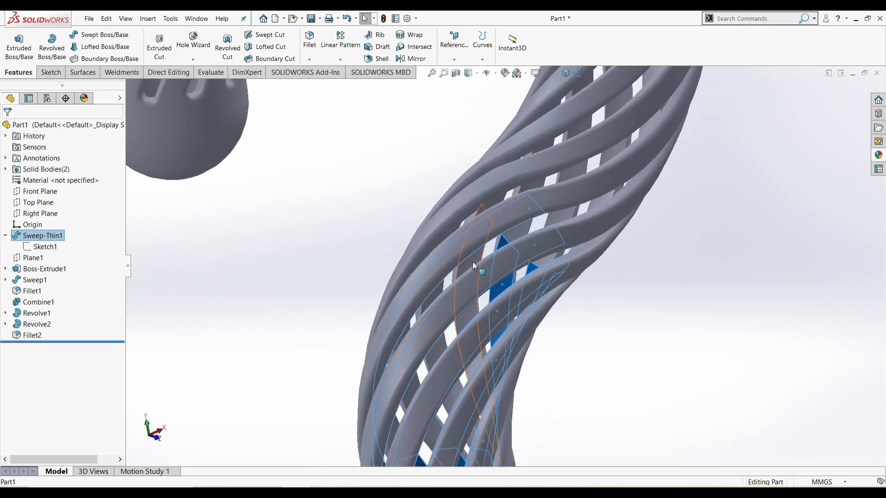
pyautogui.moveTo(474, 266); pyautogui.dragTo(503, 321, button='middle')
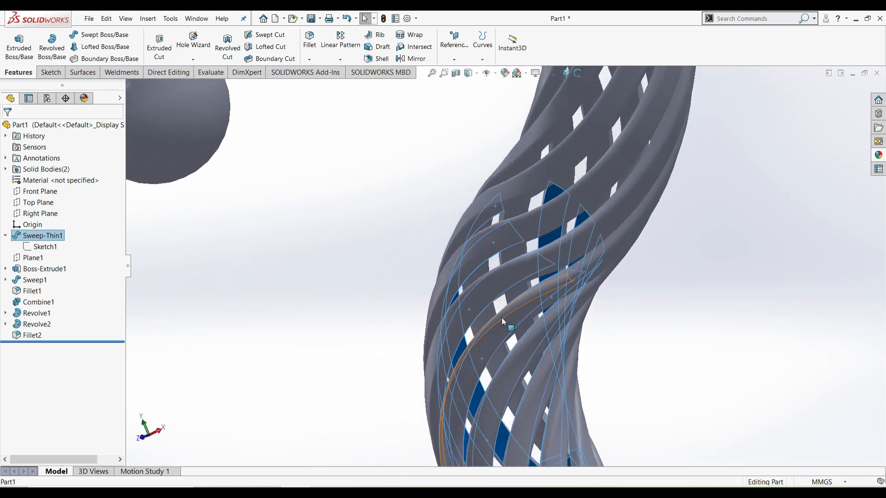
pyautogui.scroll(4, 483, 318)
pyautogui.scroll(-1, 372, 178)
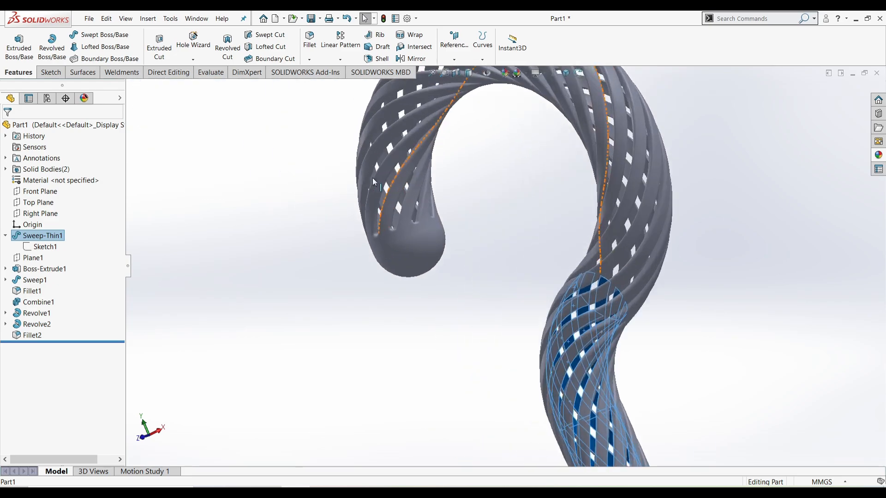
pyautogui.scroll(-2, 372, 178)
# Apply a 2 mm fillet to the lattice body, checking the preview around the hook
pyautogui.click(423, 250)
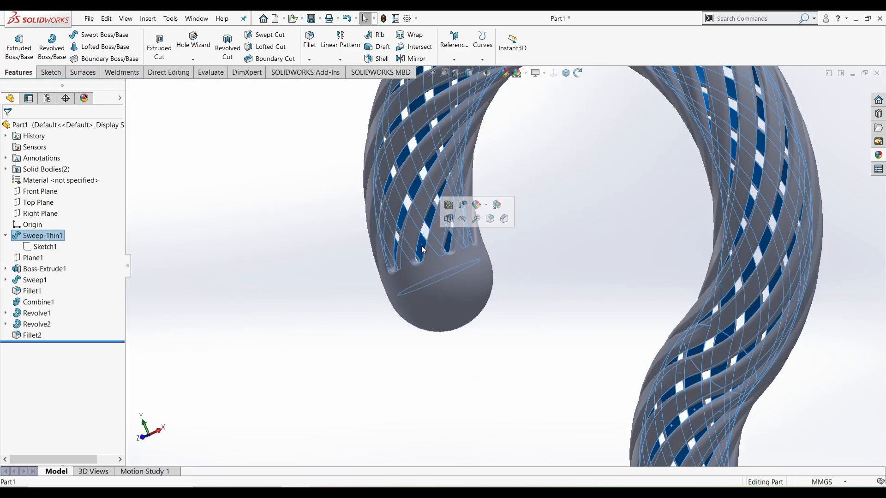
pyautogui.click(490, 219)
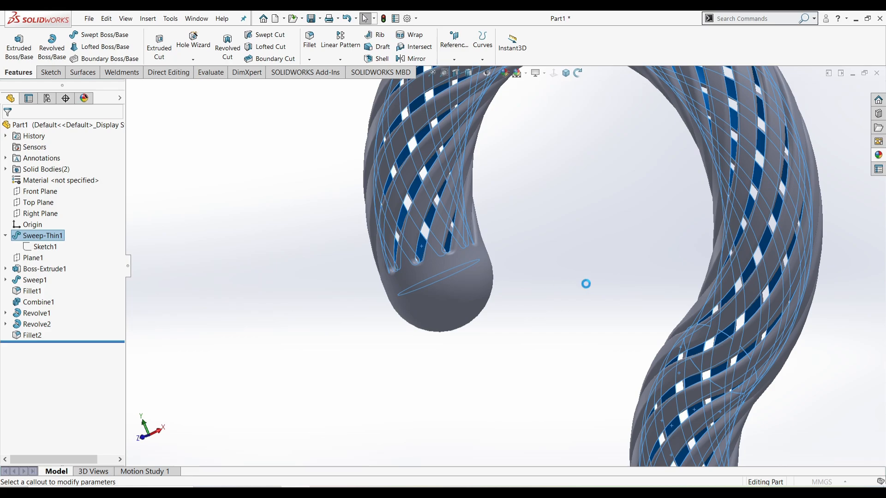
pyautogui.scroll(5, 586, 284)
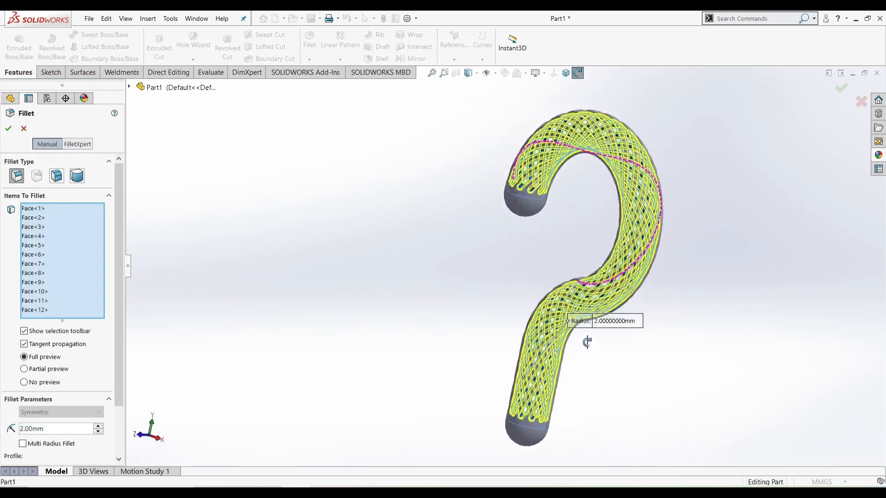
pyautogui.moveTo(586, 342); pyautogui.dragTo(623, 352, button='middle')
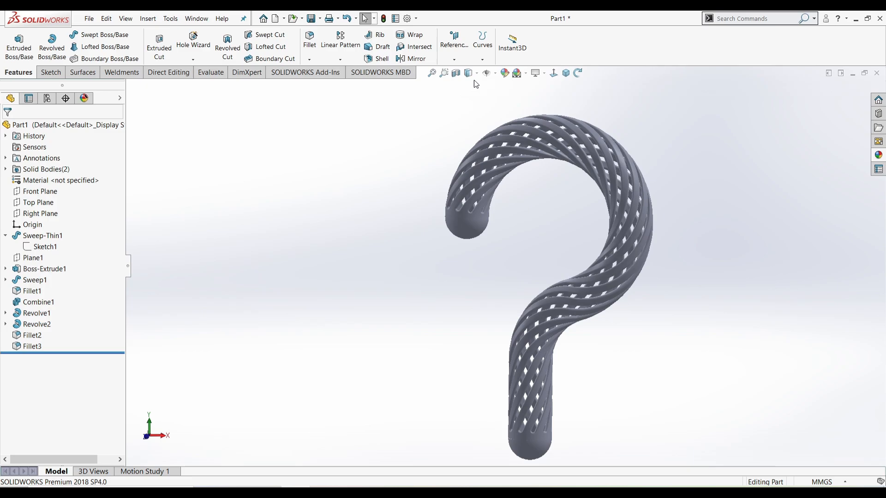
# Apply Metal > Steel > brushed steel to the question mark and enable RealView Graphics
pyautogui.click(578, 73)
pyautogui.moveTo(599, 120); pyautogui.dragTo(593, 261)
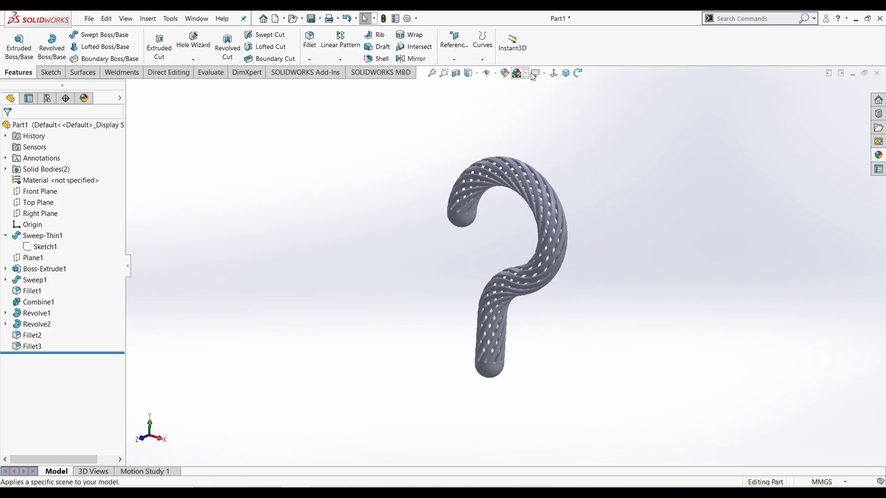
pyautogui.click(553, 73)
pyautogui.click(879, 155)
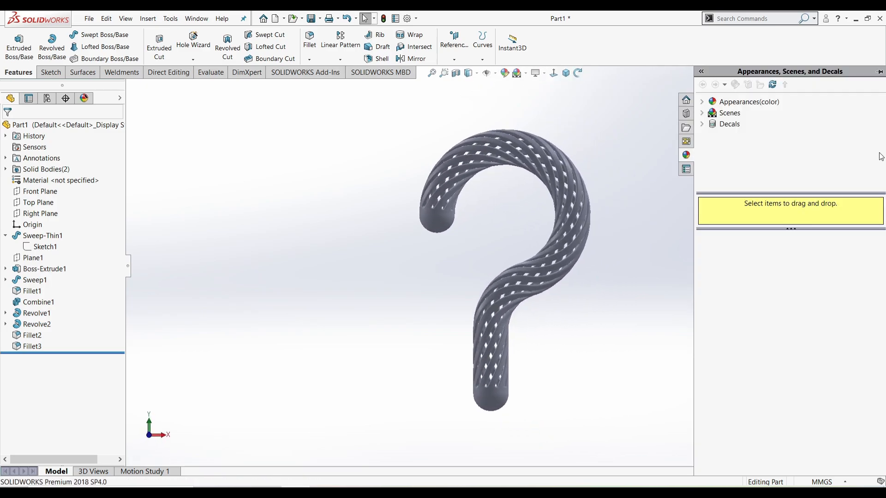
pyautogui.click(702, 102)
pyautogui.click(713, 124)
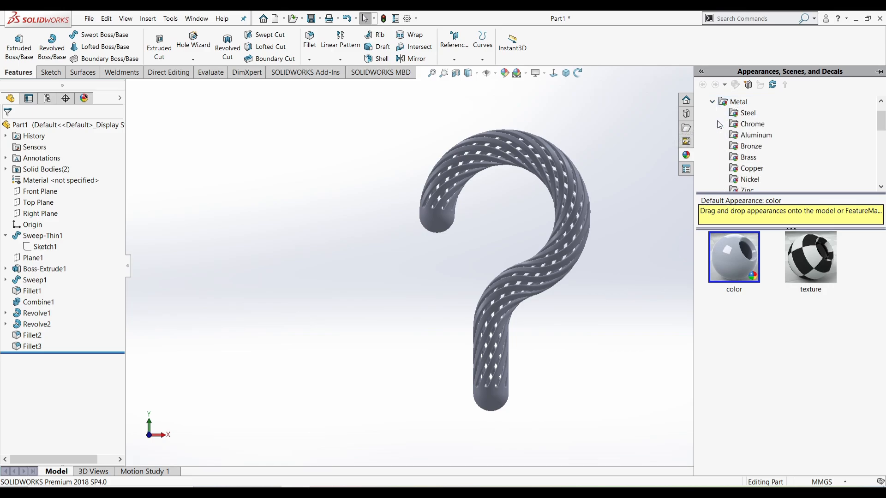
pyautogui.click(747, 113)
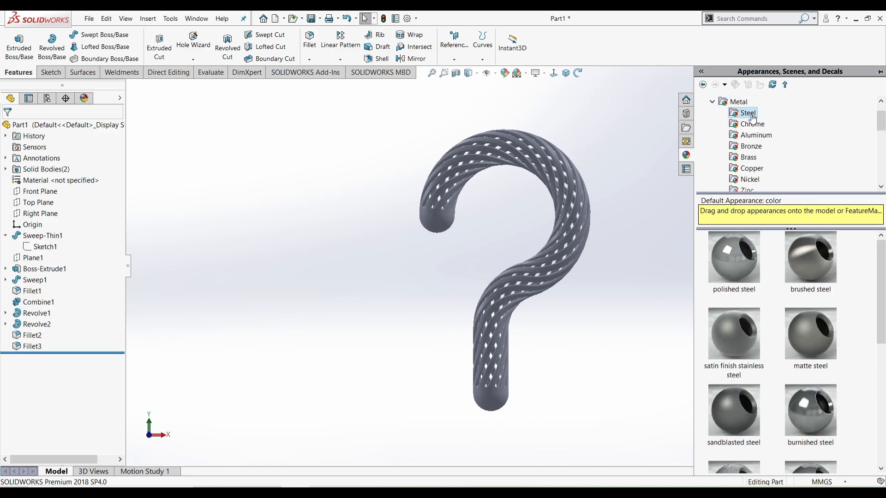
pyautogui.doubleClick(795, 265)
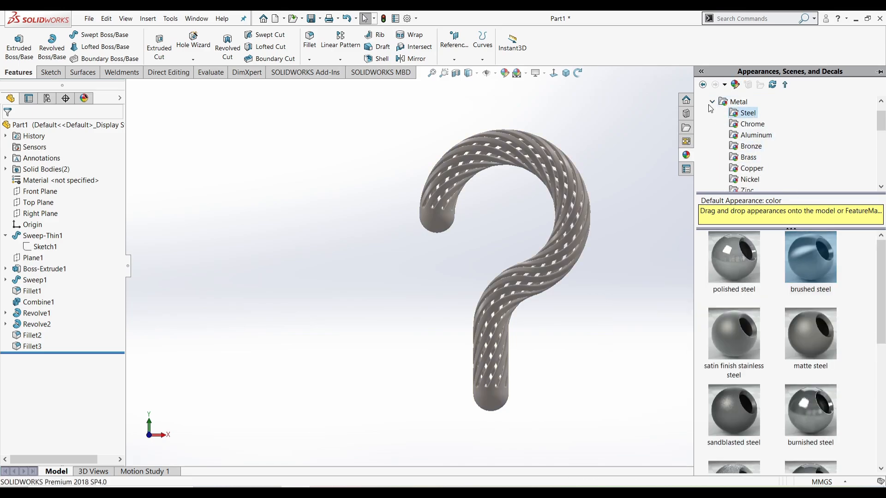
pyautogui.click(538, 73)
pyautogui.click(567, 79)
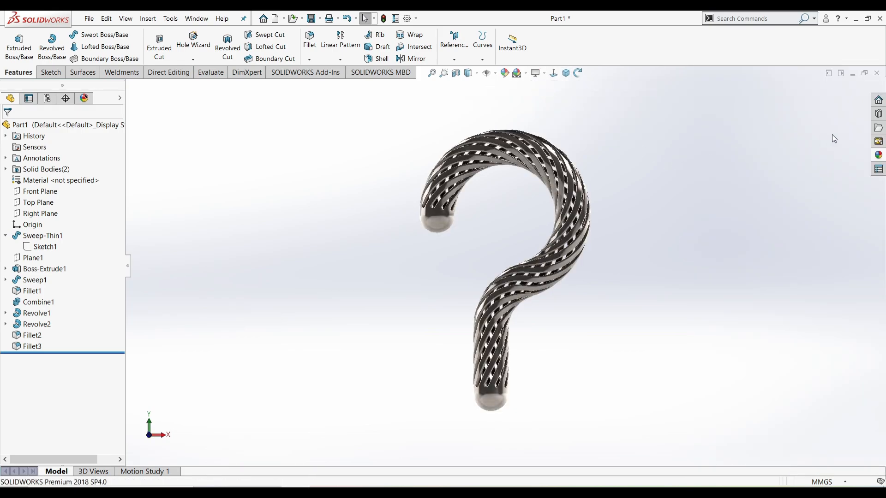
# Drag the Basic Scenes 'Backdrop - Studio Room 2' scene into the viewport
pyautogui.click(878, 155)
pyautogui.click(711, 102)
pyautogui.scroll(1, 711, 103)
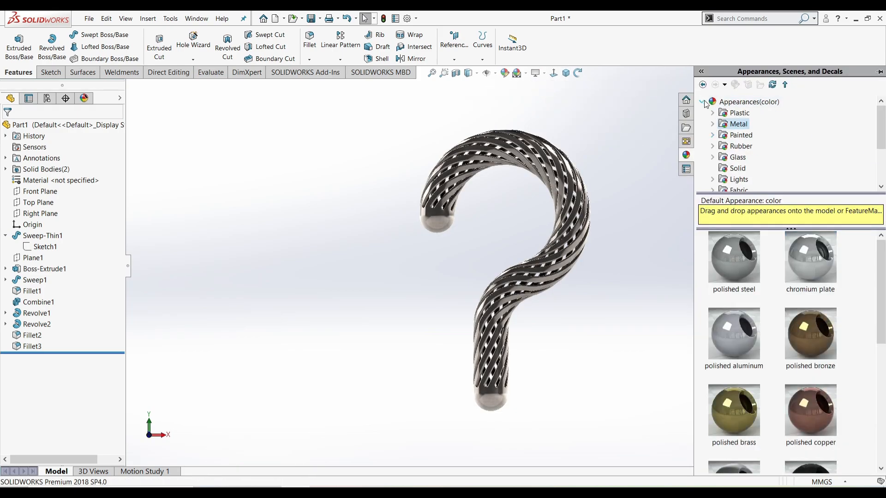
pyautogui.click(702, 102)
pyautogui.click(702, 113)
pyautogui.click(732, 124)
pyautogui.scroll(-5, 795, 356)
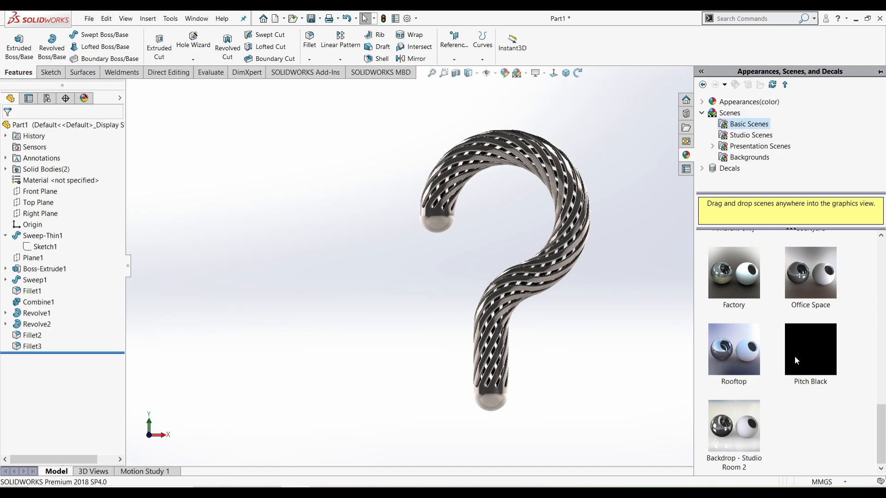
pyautogui.moveTo(733, 426); pyautogui.dragTo(666, 354)
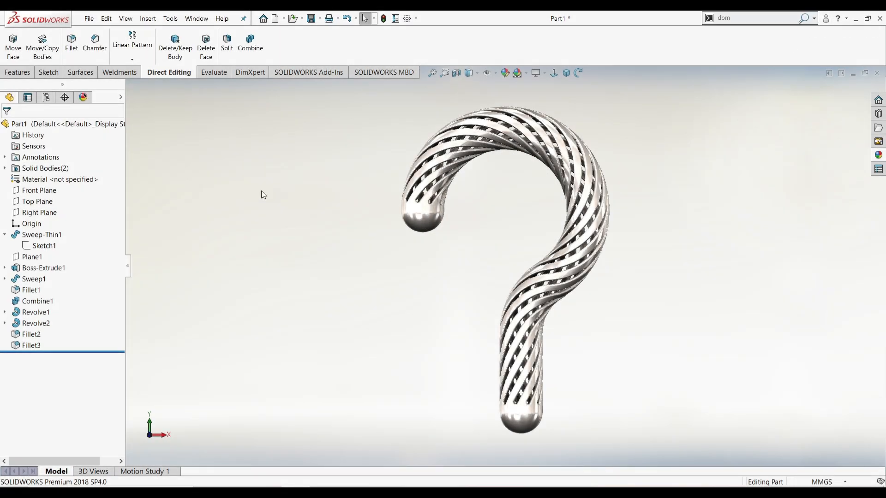
# On a new Front Plane sketch, draw a vertical centreline down from the origin
pyautogui.click(40, 190)
pyautogui.click(50, 183)
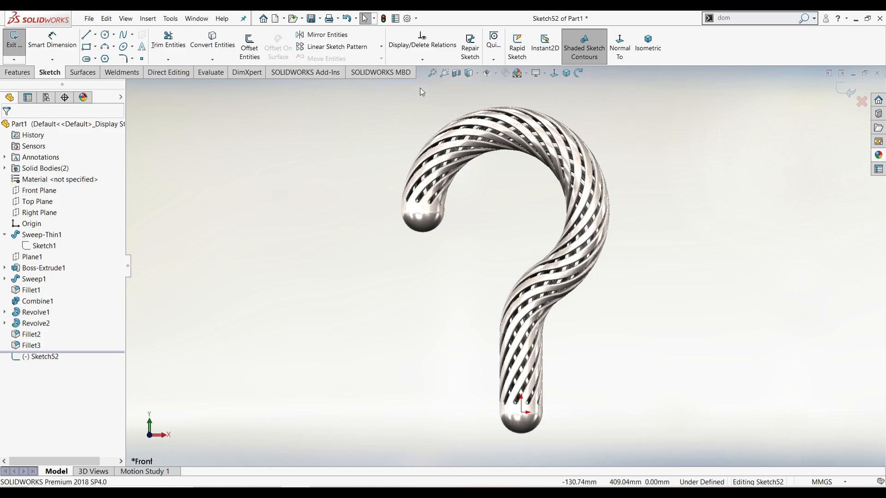
pyautogui.moveTo(669, 388); pyautogui.dragTo(714, 395, button='right')
pyautogui.scroll(1, 581, 413)
pyautogui.scroll(-2, 537, 411)
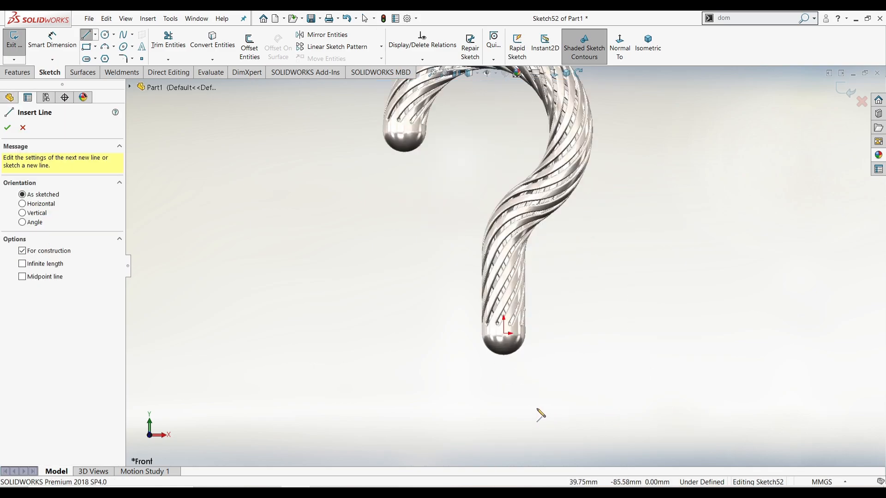
pyautogui.click(498, 315)
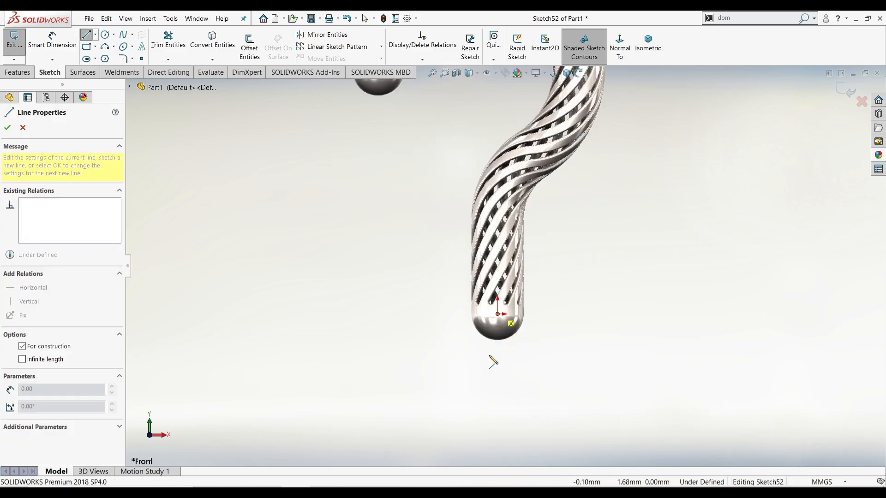
pyautogui.click(497, 387)
pyautogui.rightClick(479, 393)
pyautogui.click(488, 396)
# Dimension the centreline to 100 mm
pyautogui.scroll(-2, 503, 401)
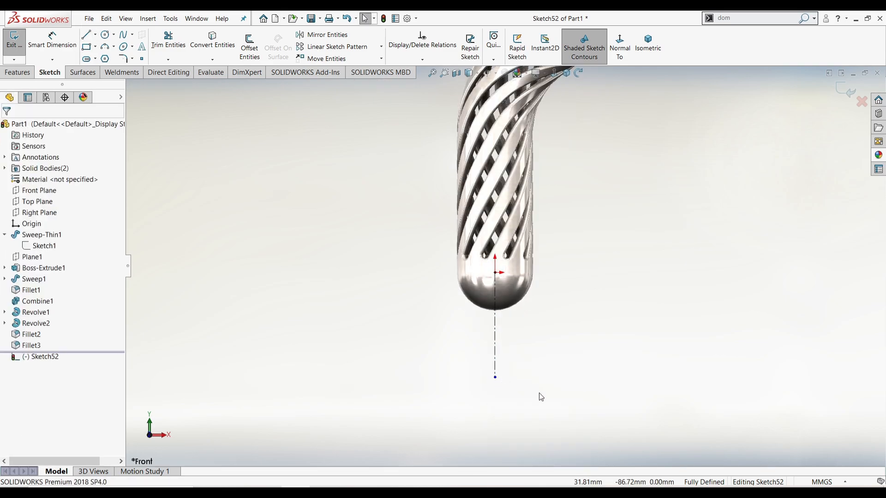
pyautogui.moveTo(539, 395); pyautogui.dragTo(537, 364, button='right')
pyautogui.click(496, 328)
pyautogui.click(577, 332)
pyautogui.write('100')
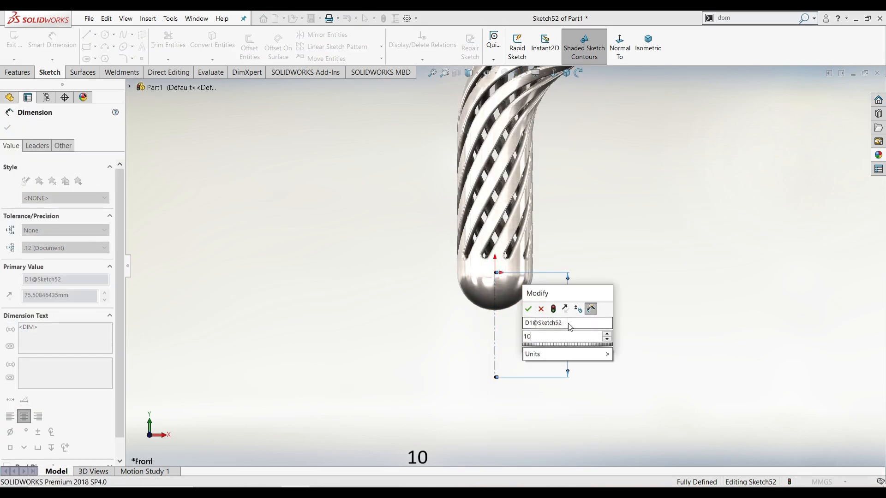
pyautogui.press('Return')
pyautogui.scroll(1, 571, 327)
pyautogui.press('Escape')
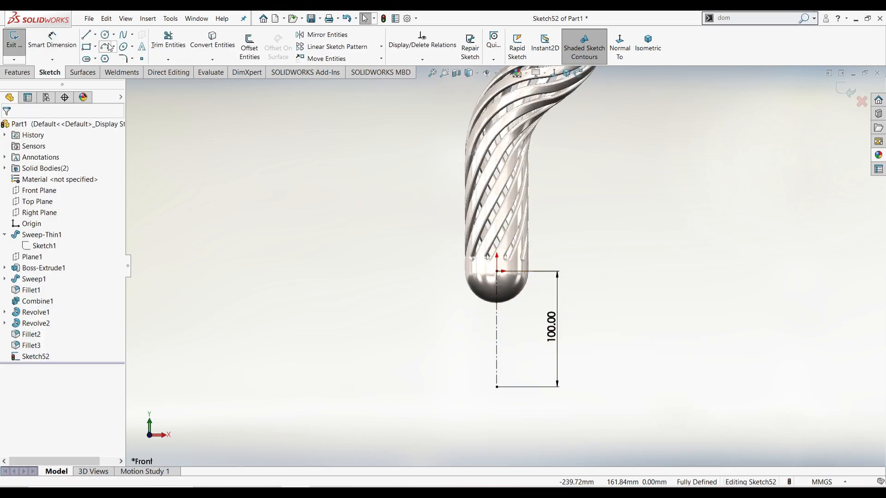
# Draw a centre-point half-circle arc centred on the centreline's lower end
pyautogui.click(105, 46)
pyautogui.click(18, 163)
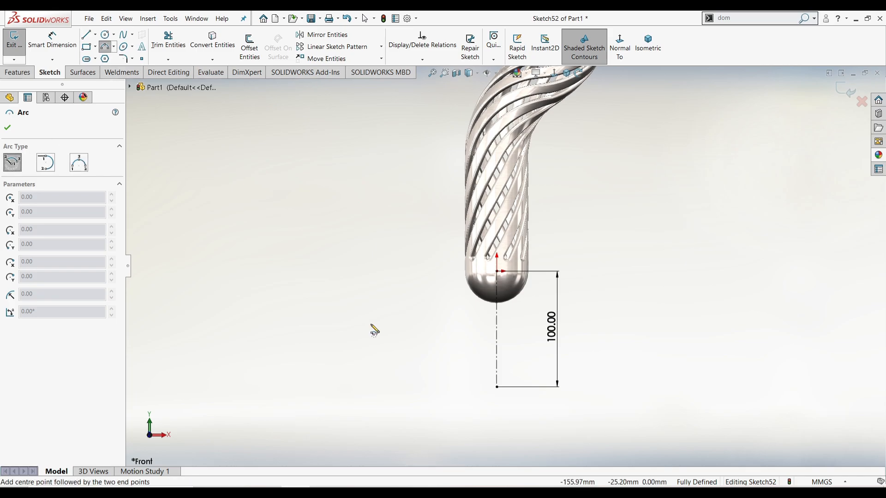
pyautogui.click(498, 387)
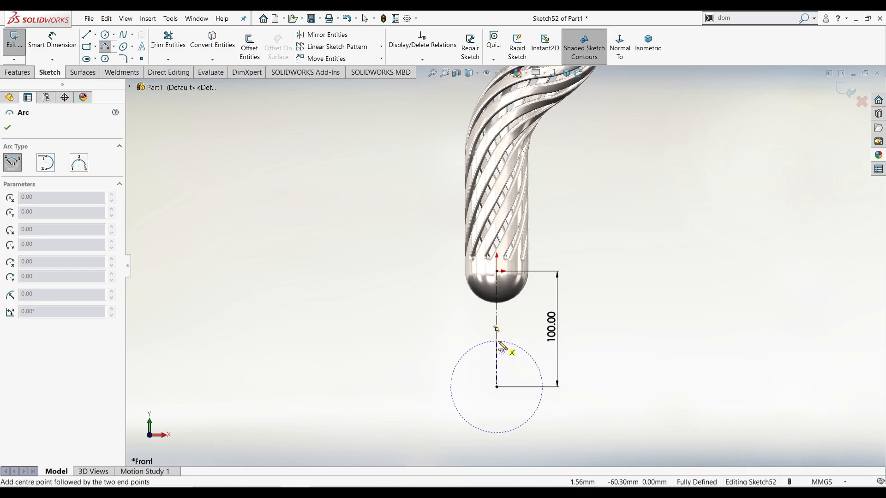
pyautogui.click(498, 342)
pyautogui.click(498, 433)
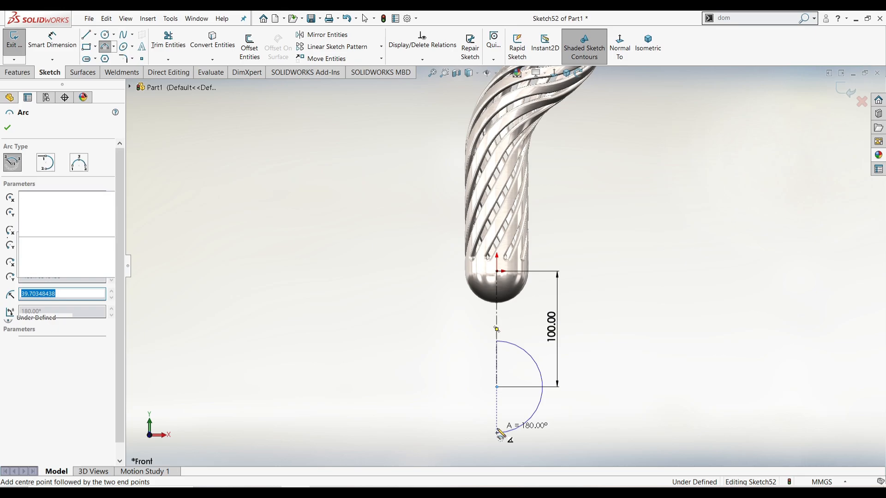
pyautogui.rightClick(468, 417)
pyautogui.click(477, 418)
# Add a construction centreline from the arc's lower end up to its centre
pyautogui.moveTo(466, 430); pyautogui.dragTo(515, 430, button='right')
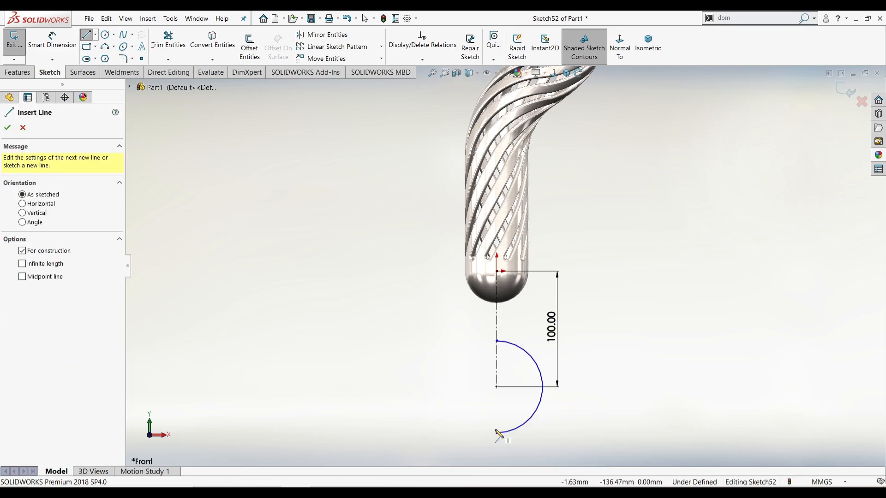
pyautogui.click(497, 433)
pyautogui.click(497, 388)
pyautogui.rightClick(455, 387)
pyautogui.click(463, 392)
# Dimension the half-circle radius to 35 mm, then start Offset Entities
pyautogui.moveTo(460, 392); pyautogui.dragTo(458, 363, button='right')
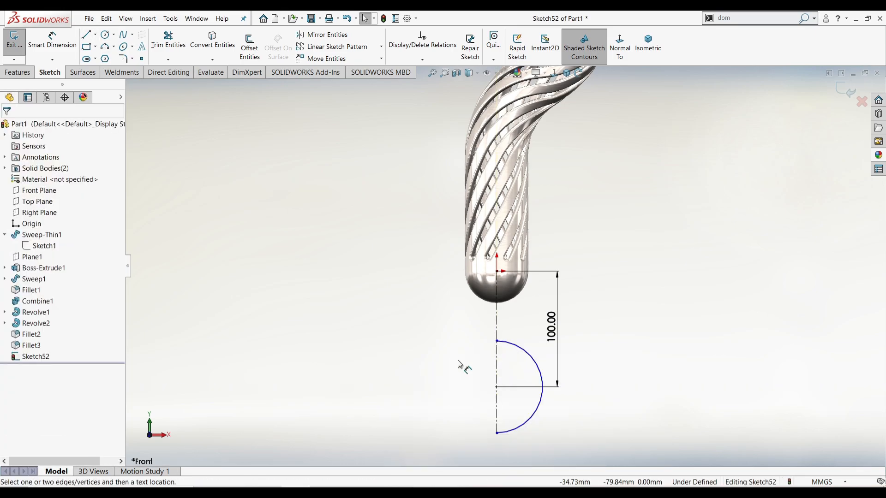
pyautogui.click(536, 362)
pyautogui.click(570, 353)
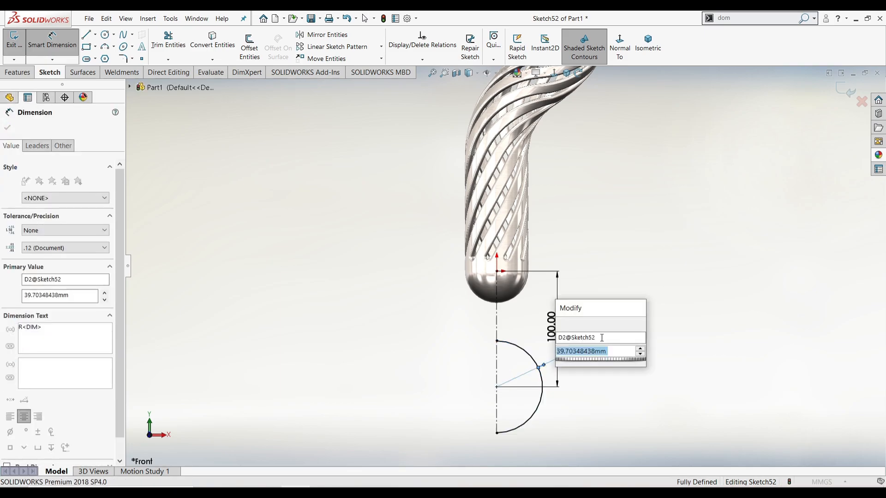
pyautogui.write('35')
pyautogui.press('Return')
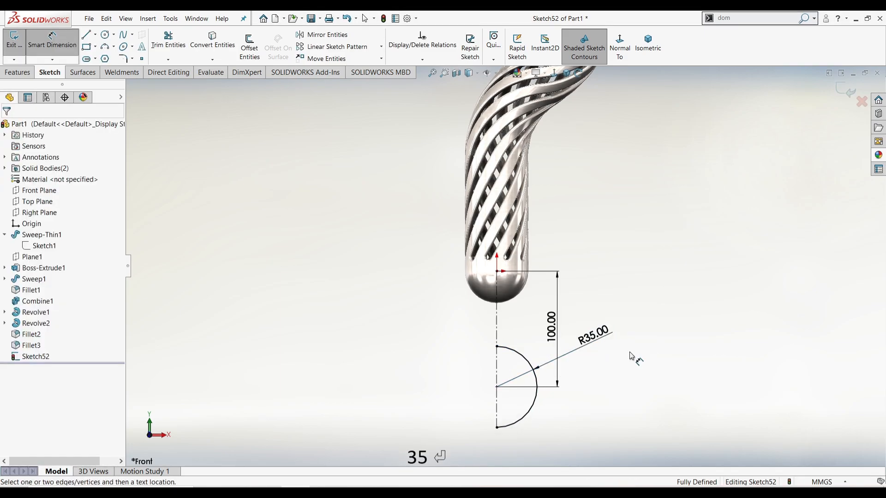
pyautogui.rightClick(632, 363)
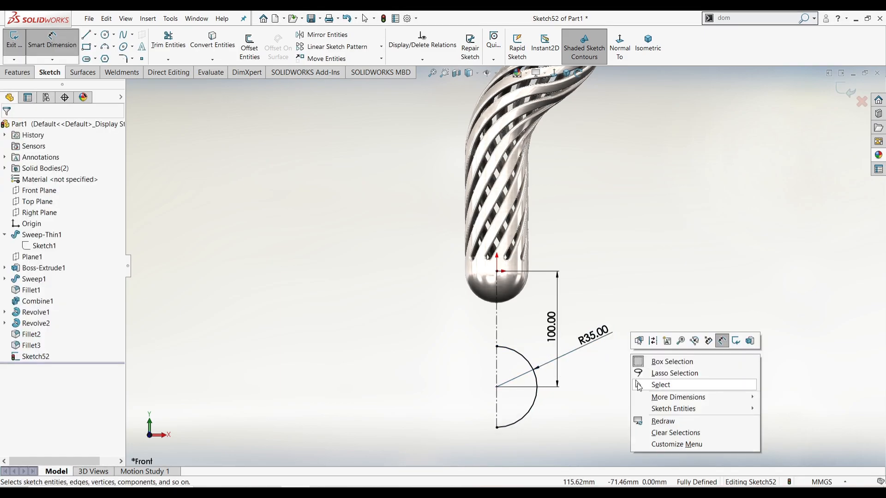
pyautogui.click(639, 385)
pyautogui.click(249, 46)
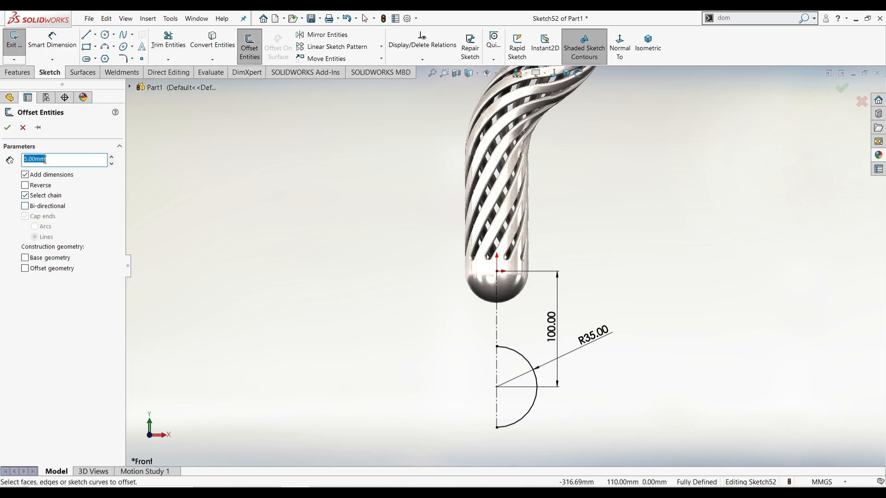
# Offset the R35 arc by 2 mm with capped ends
pyautogui.click(516, 351)
pyautogui.scroll(6, 498, 359)
pyautogui.scroll(3, 457, 320)
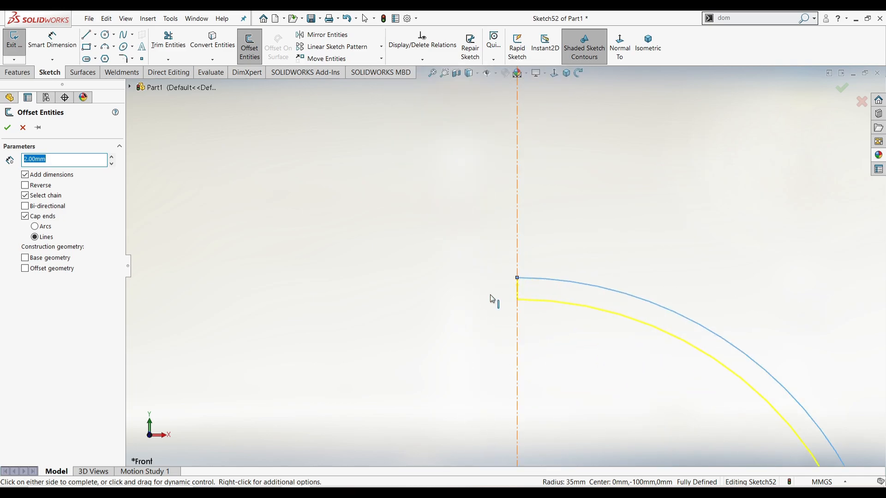
pyautogui.click(8, 127)
pyautogui.scroll(-4, 507, 275)
pyautogui.click(538, 72)
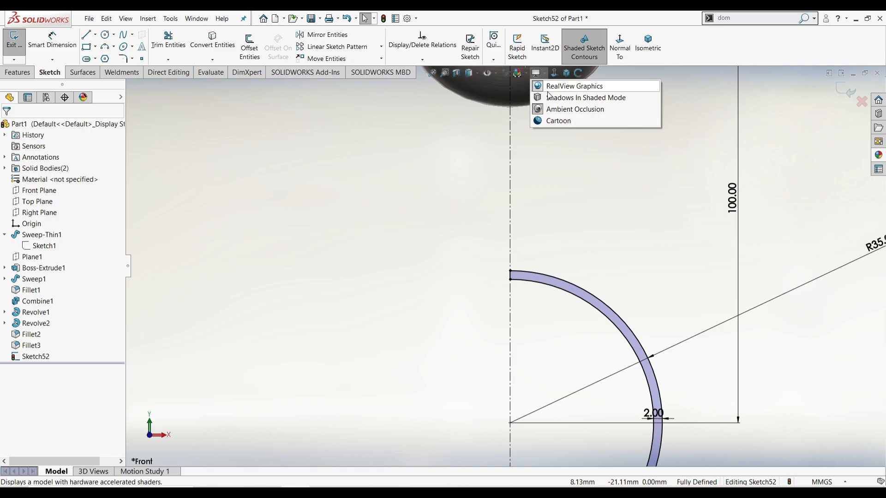
pyautogui.scroll(-3, 507, 268)
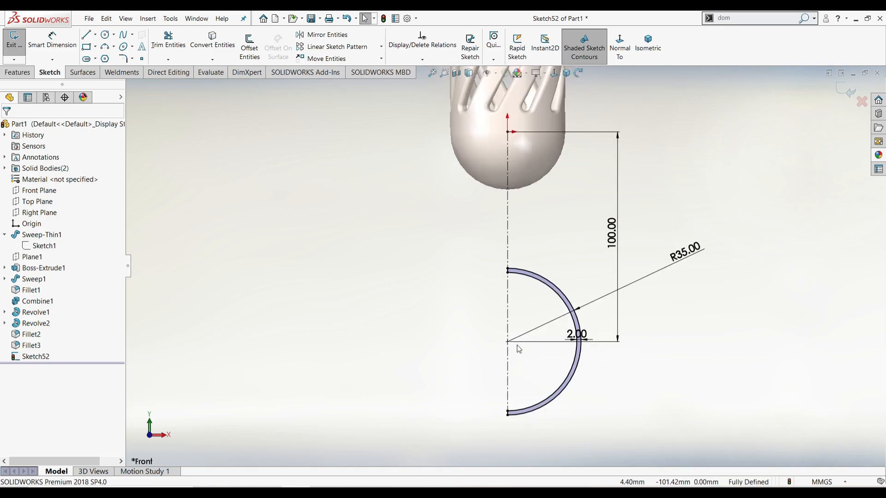
# Revolve the 2 mm arc band about the centreline into a spherical shell, Revolve4
pyautogui.click(17, 72)
pyautogui.click(52, 46)
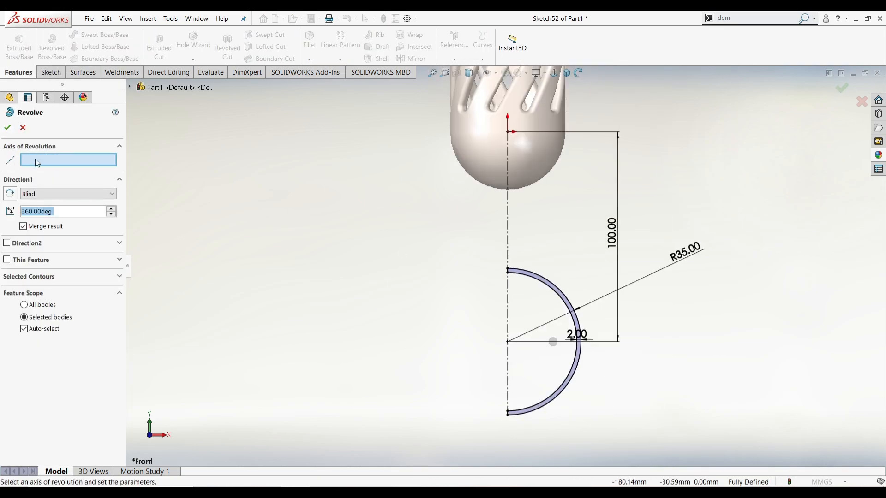
pyautogui.click(508, 315)
pyautogui.click(12, 129)
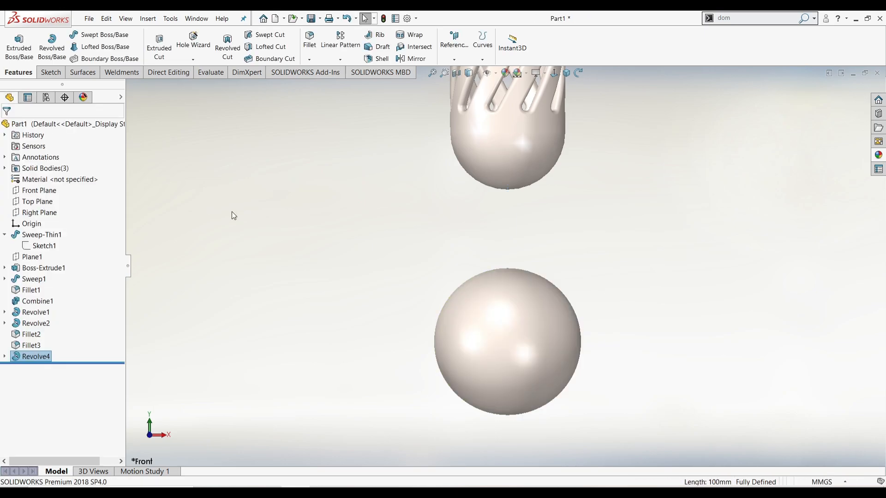
pyautogui.scroll(-2, 360, 265)
pyautogui.scroll(3, 416, 272)
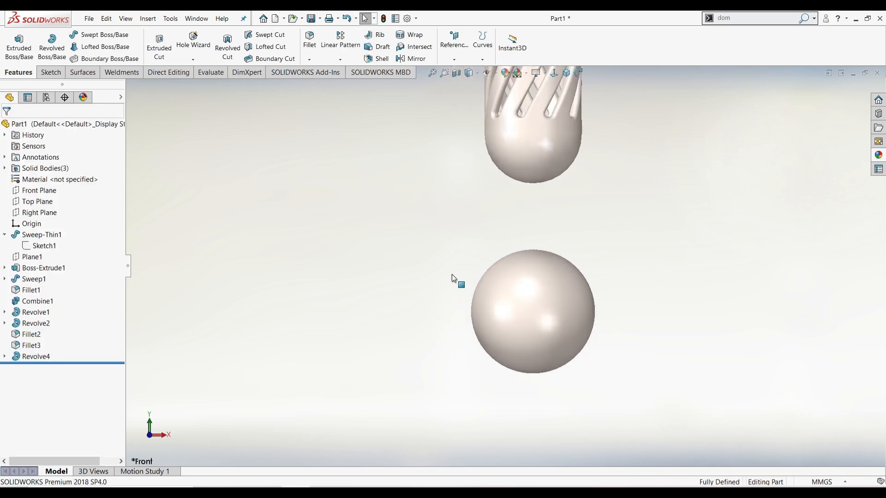
pyautogui.click(60, 191)
# On the Front Plane, draw a vertical line through the sphere and convert it from construction to regular geometry
pyautogui.click(59, 179)
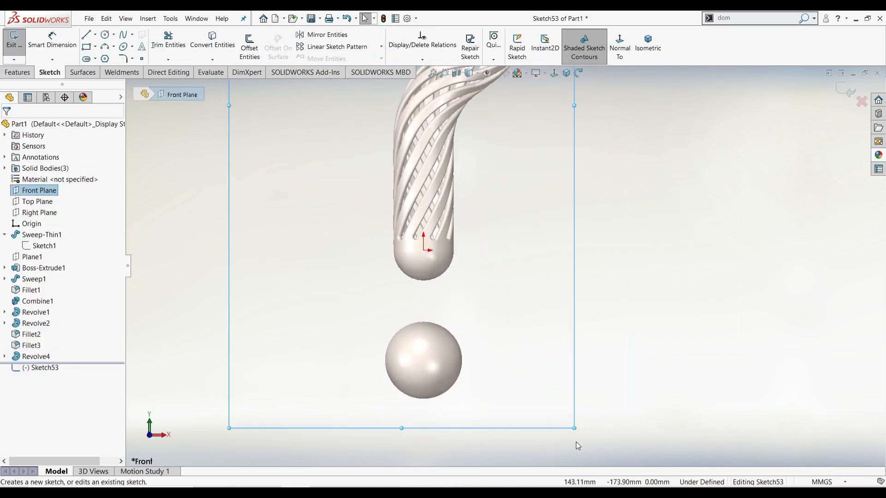
pyautogui.scroll(3, 323, 392)
pyautogui.moveTo(333, 378); pyautogui.dragTo(369, 381, button='right')
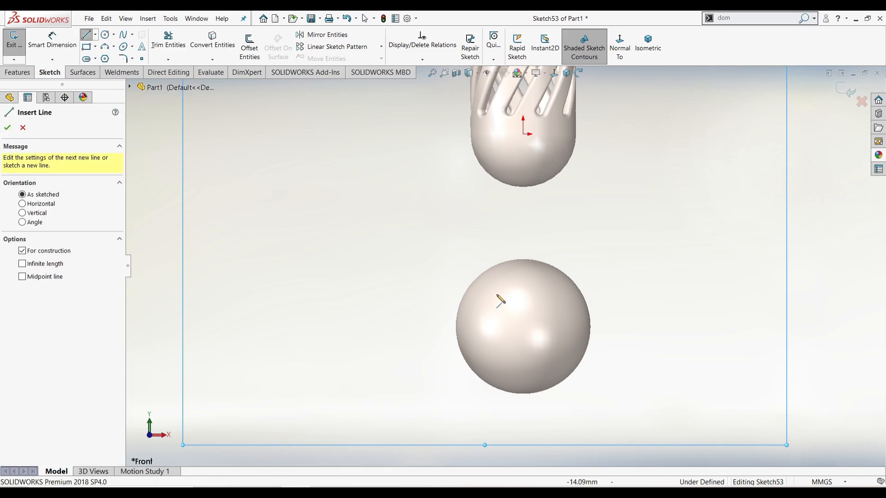
pyautogui.click(523, 270)
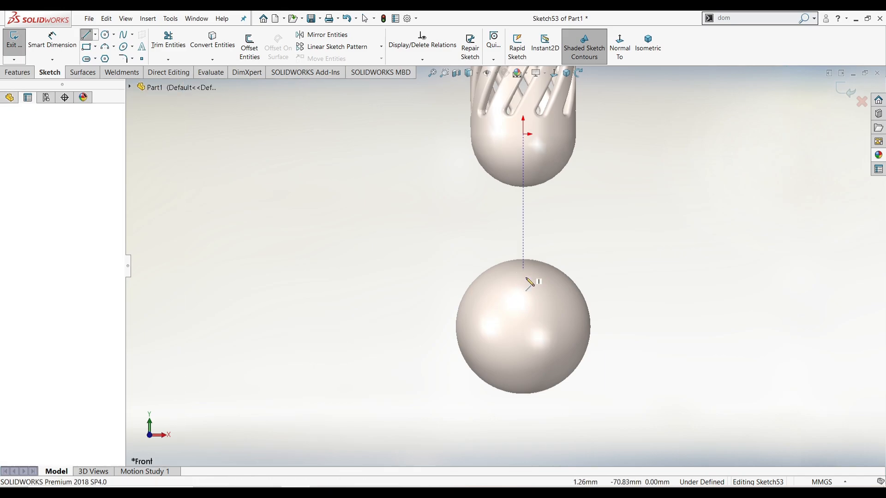
pyautogui.click(523, 381)
pyautogui.press('Escape')
pyautogui.press('Escape')
pyautogui.click(525, 338)
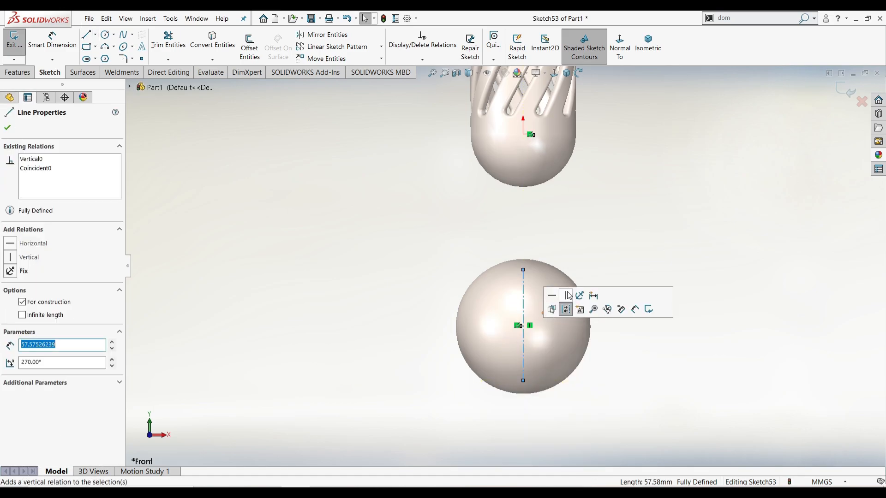
pyautogui.click(565, 306)
pyautogui.click(650, 378)
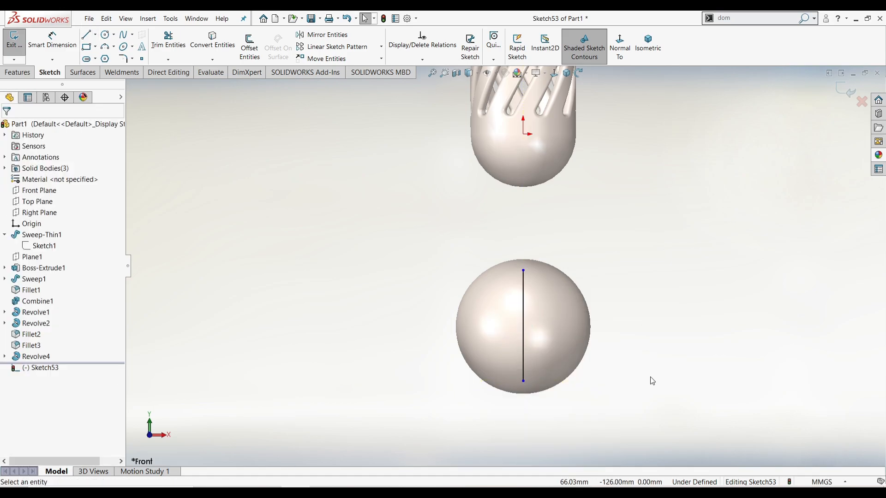
# Dimension the vertical line 100 mm from the origin
pyautogui.press('d')
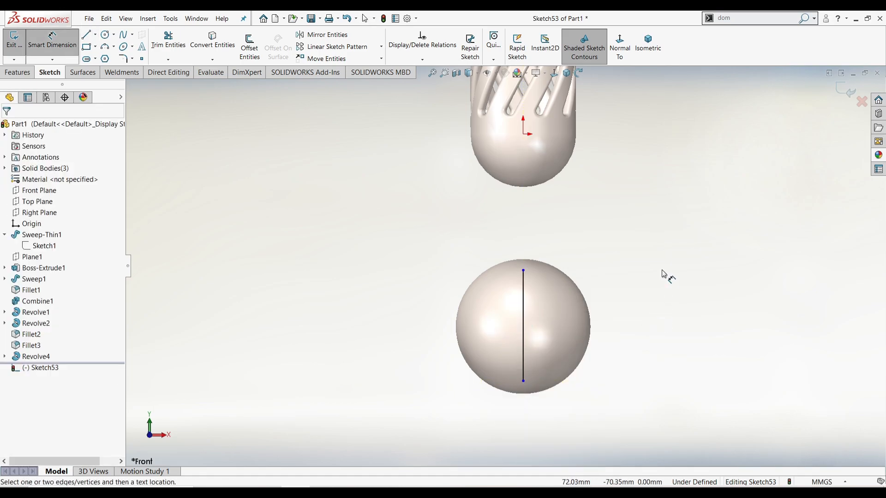
pyautogui.click(524, 136)
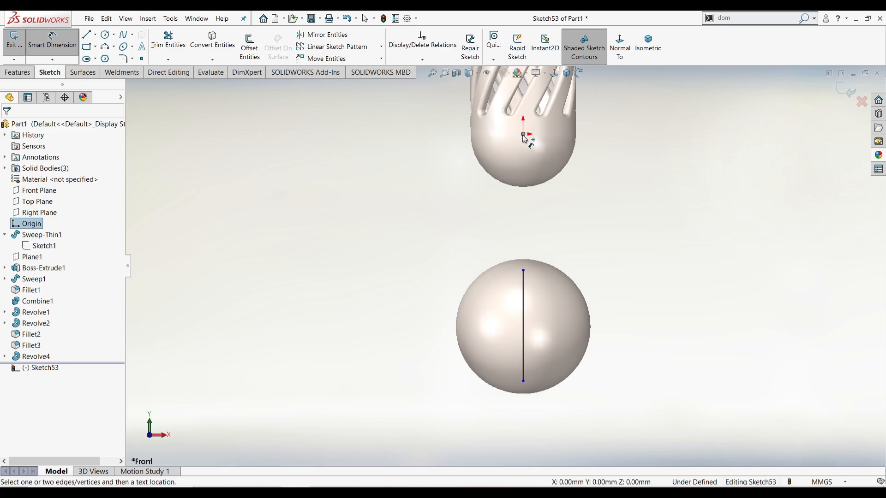
pyautogui.click(523, 325)
pyautogui.click(659, 236)
pyautogui.write('100')
pyautogui.press('Return')
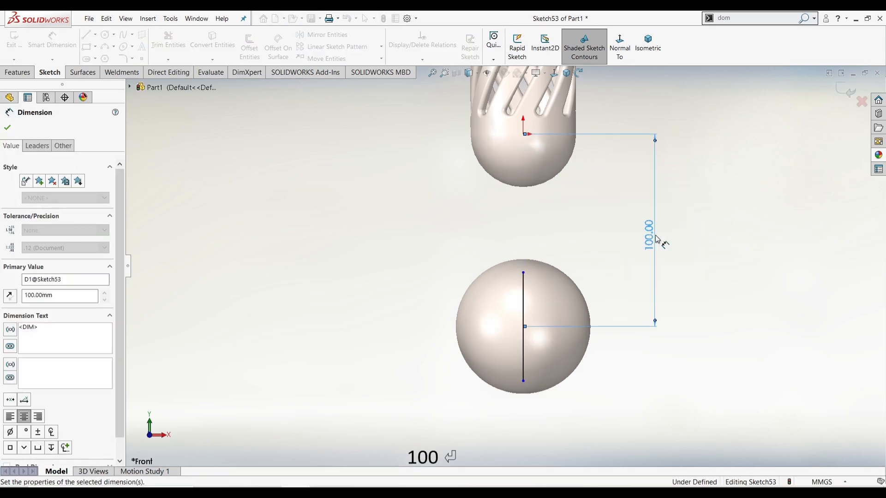
# Set the line's length to 55 mm and exit the sketch
pyautogui.click(524, 312)
pyautogui.click(398, 328)
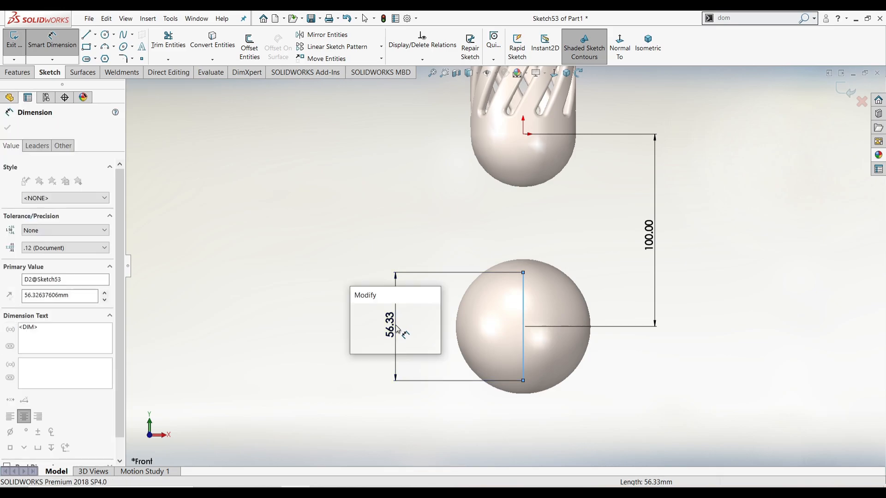
pyautogui.write('50')
pyautogui.press('Return')
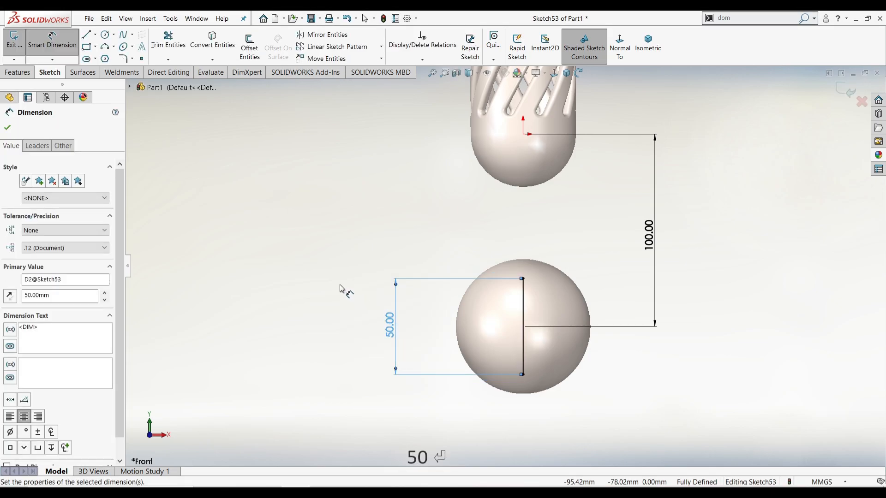
pyautogui.rightClick(340, 288)
pyautogui.click(350, 310)
pyautogui.doubleClick(391, 325)
pyautogui.write('55')
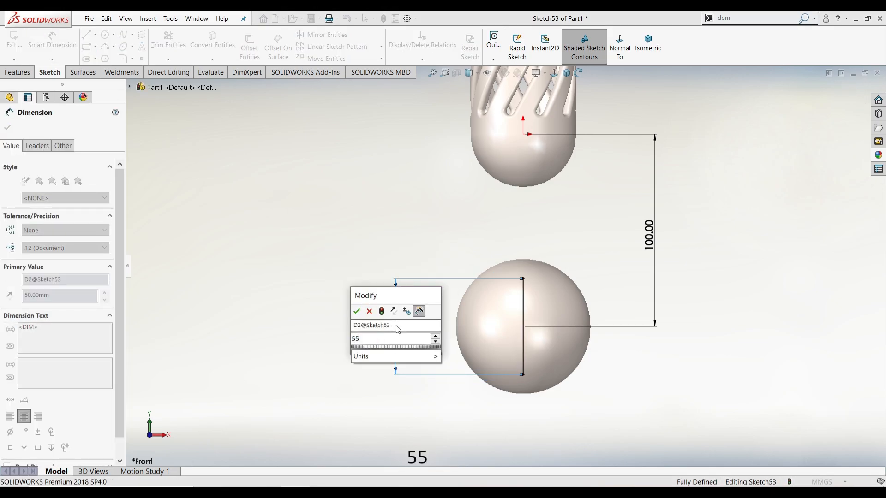
pyautogui.press('Return')
pyautogui.click(412, 309)
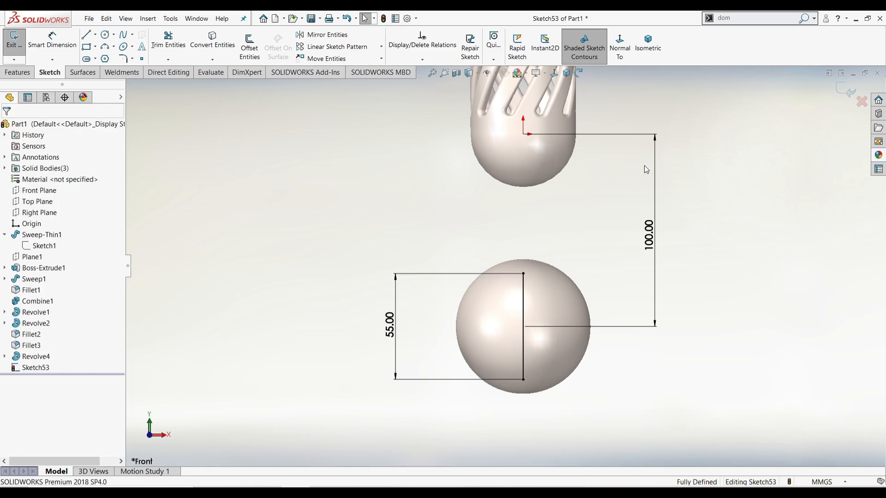
pyautogui.click(852, 87)
# Sketch a 50 mm horizontal line on the Front Plane from the vertical line's bottom end
pyautogui.click(31, 191)
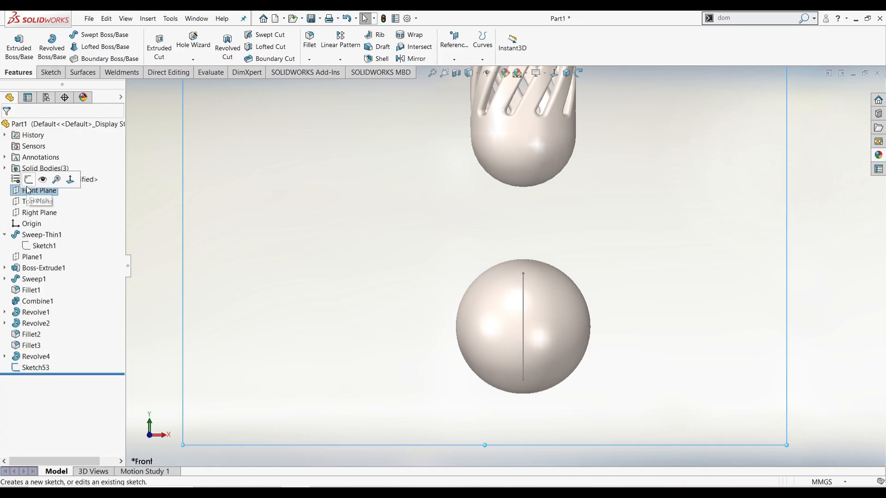
pyautogui.click(28, 180)
pyautogui.scroll(-5, 524, 426)
pyautogui.press('l')
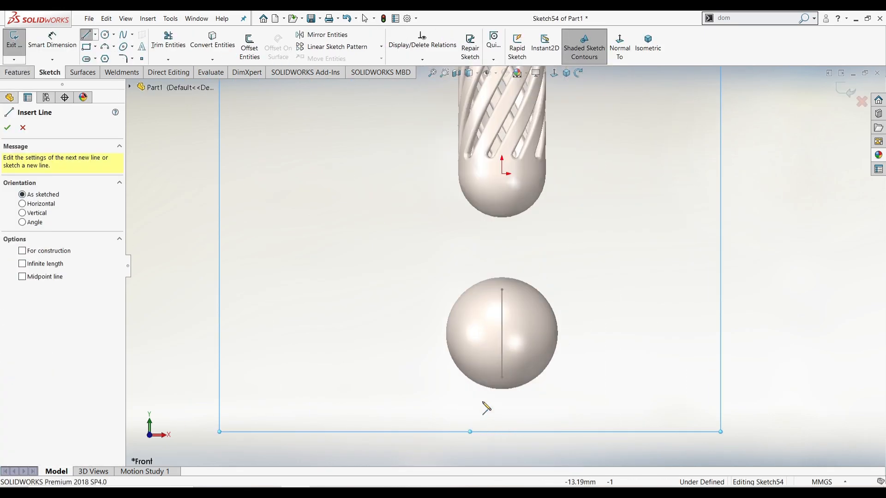
pyautogui.click(502, 377)
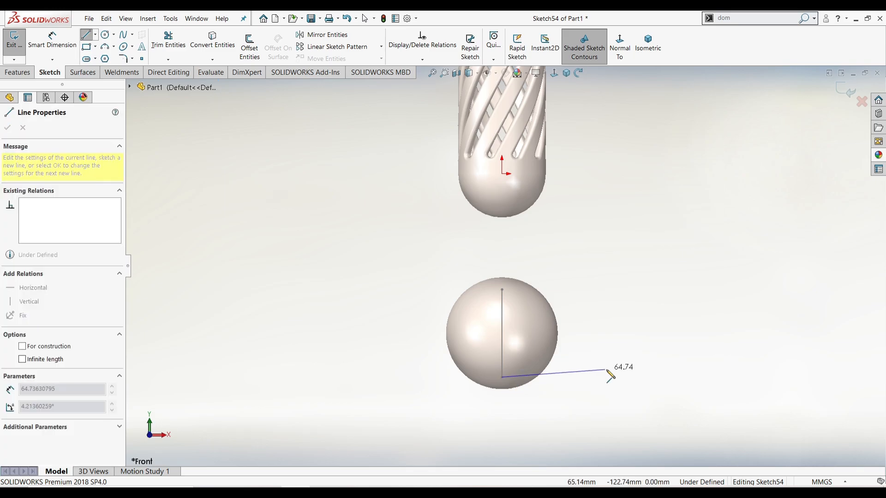
pyautogui.click(581, 378)
pyautogui.rightClick(584, 389)
pyautogui.click(587, 419)
pyautogui.moveTo(586, 419); pyautogui.dragTo(586, 368, button='right')
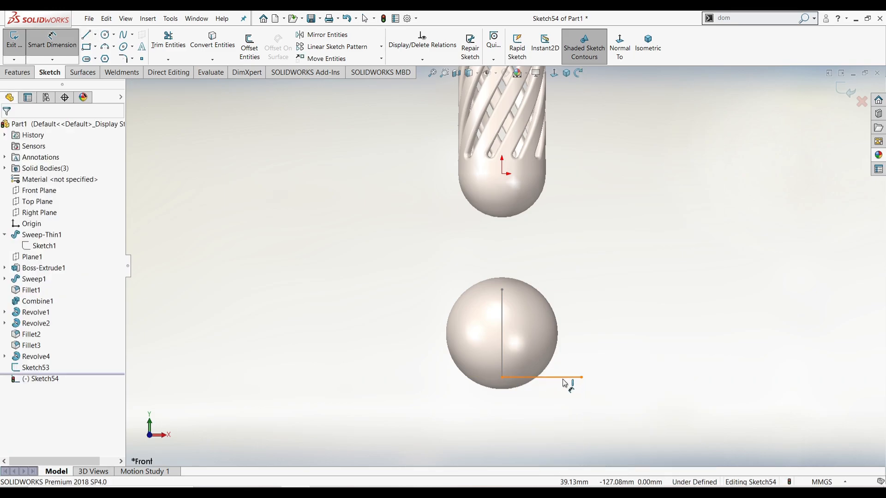
pyautogui.click(562, 377)
pyautogui.click(545, 412)
pyautogui.write('50')
pyautogui.press('Return')
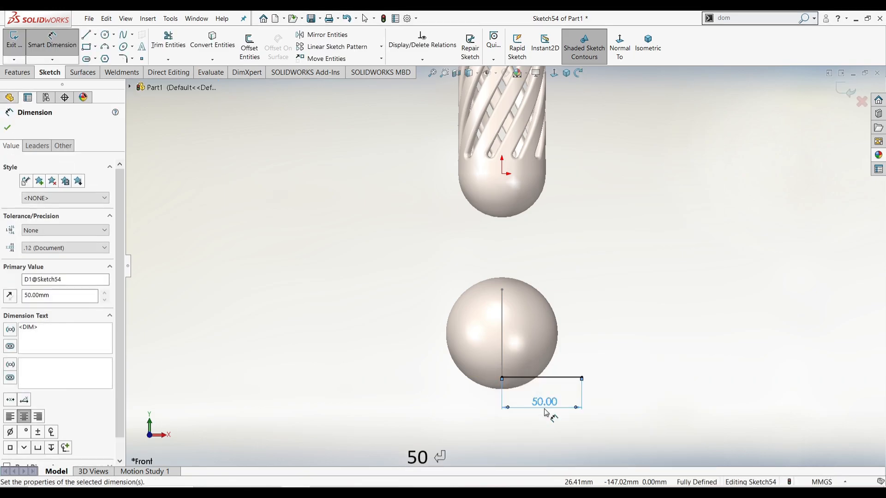
pyautogui.rightClick(588, 313)
pyautogui.click(609, 344)
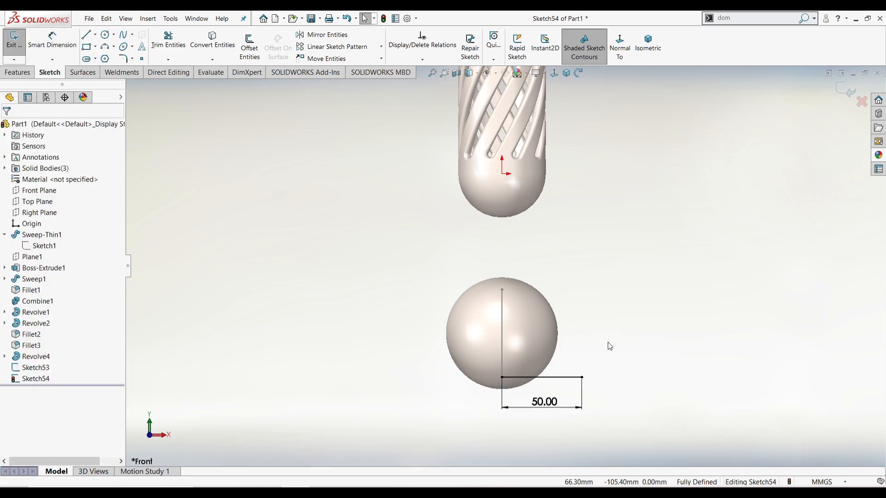
# Surface-sweep the horizontal line along the vertical line with a 0.5-revolution twist
pyautogui.click(18, 73)
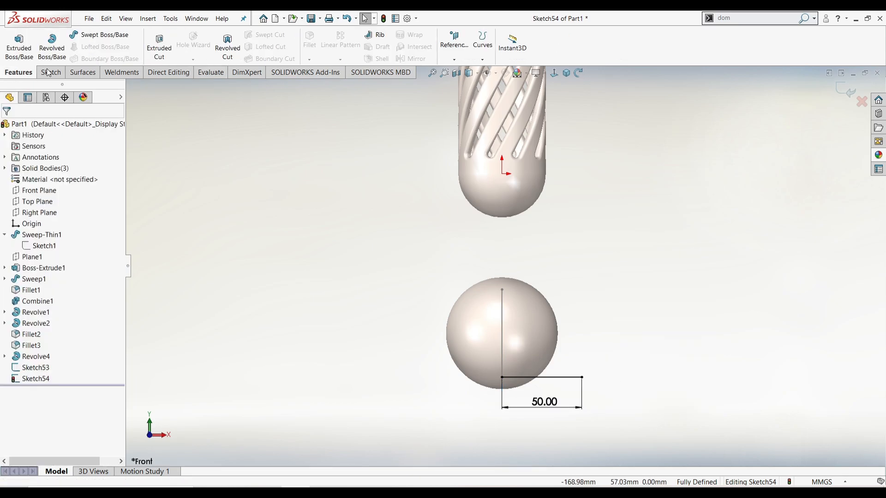
pyautogui.click(97, 73)
pyautogui.click(74, 45)
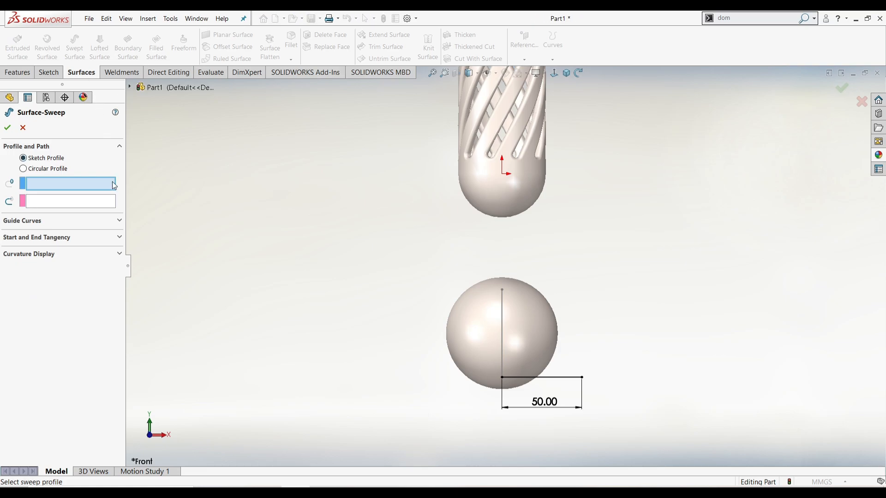
pyautogui.click(525, 378)
pyautogui.click(502, 347)
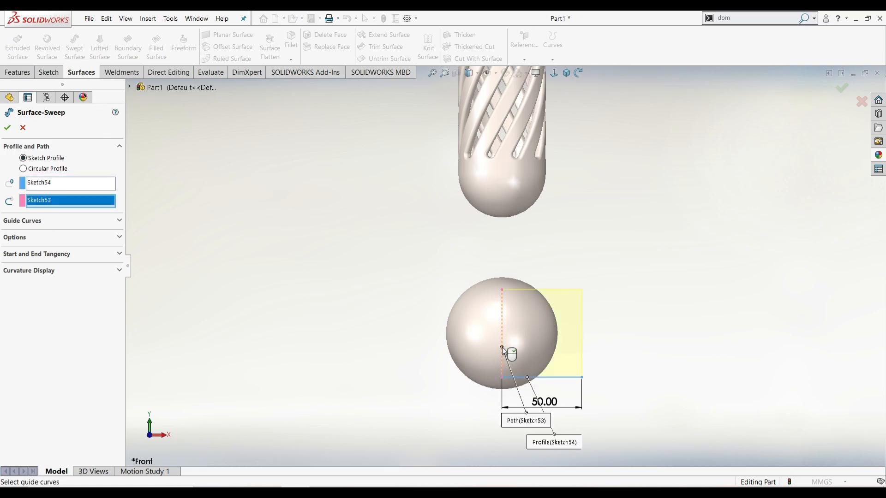
pyautogui.click(88, 239)
pyautogui.click(67, 283)
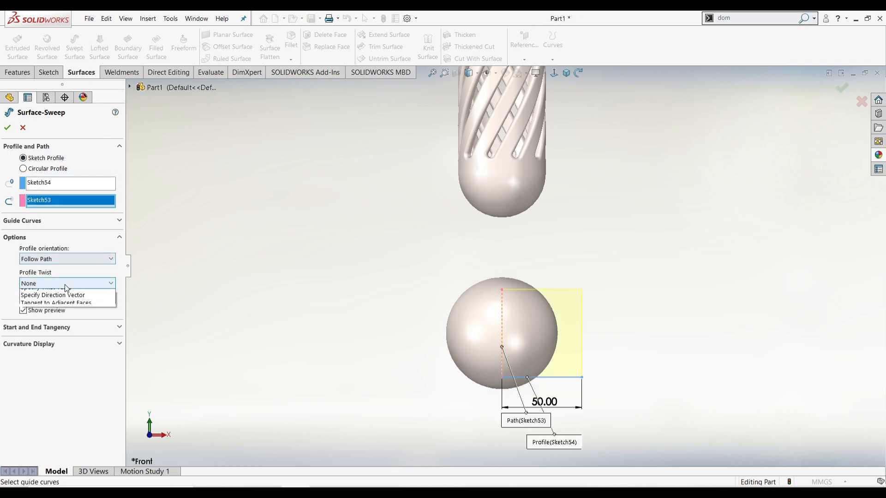
pyautogui.click(65, 301)
pyautogui.click(65, 291)
pyautogui.click(41, 319)
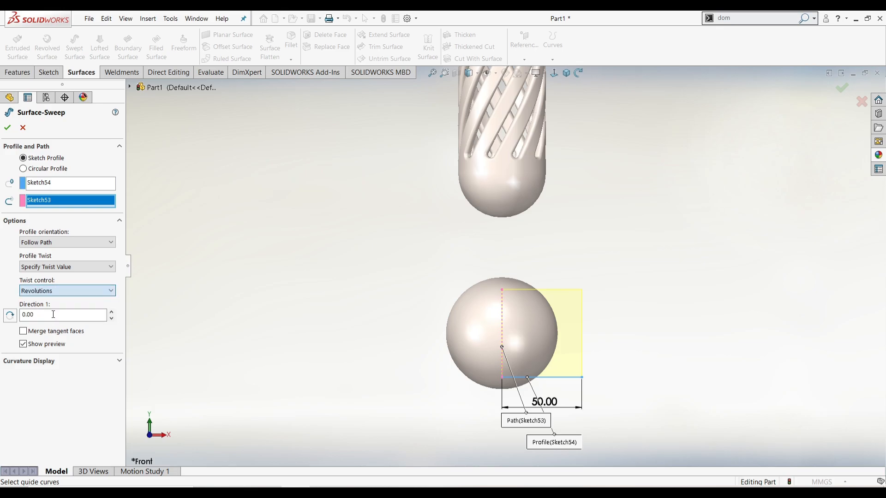
pyautogui.doubleClick(53, 315)
pyautogui.write('0.5')
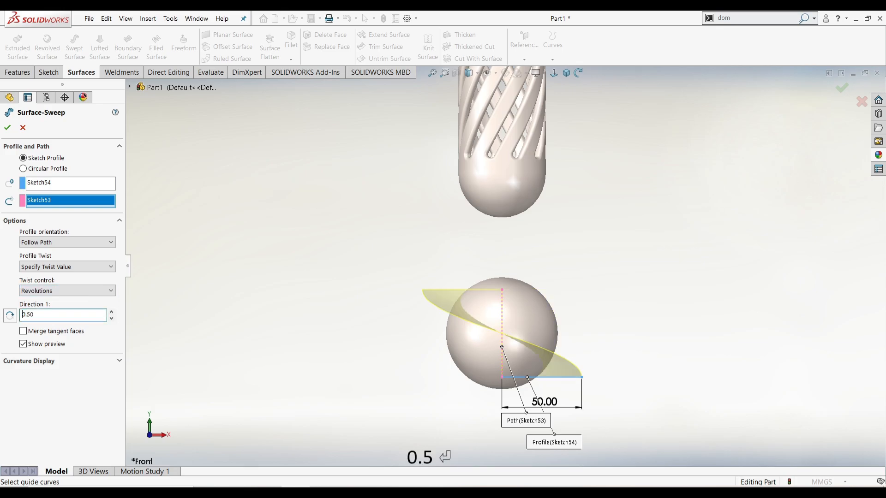
pyautogui.press('Return')
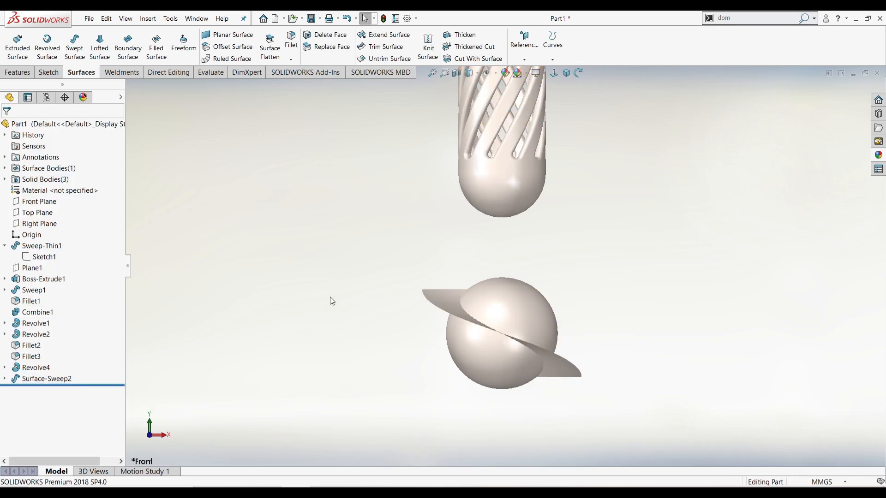
# Create a 3D intersection curve between the sphere face and the twisted ribbon
pyautogui.click(48, 73)
pyautogui.click(212, 59)
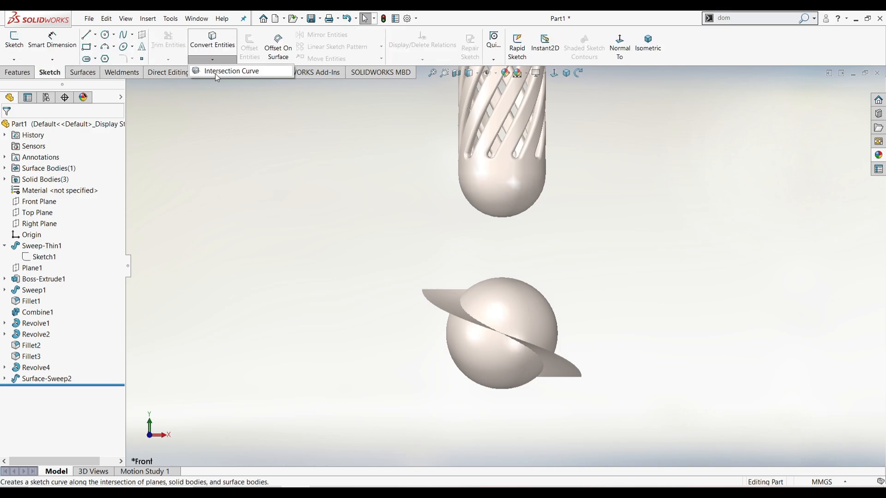
pyautogui.click(215, 74)
pyautogui.click(478, 292)
pyautogui.click(562, 369)
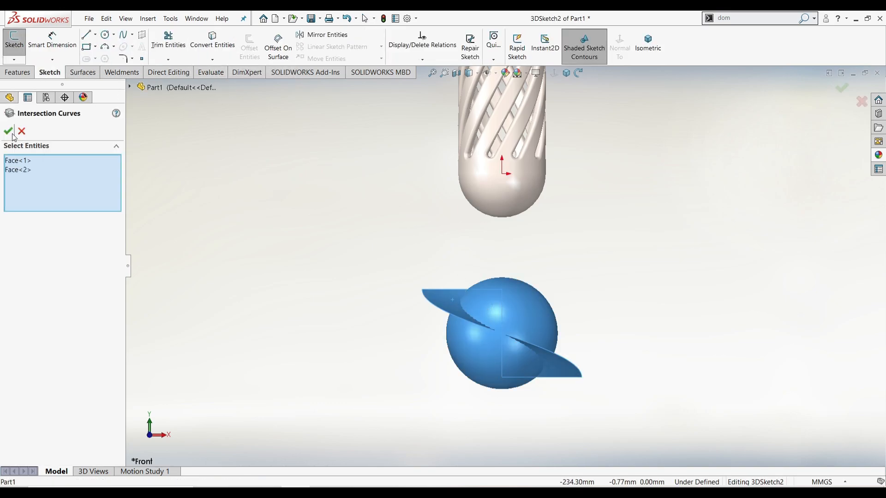
pyautogui.click(8, 131)
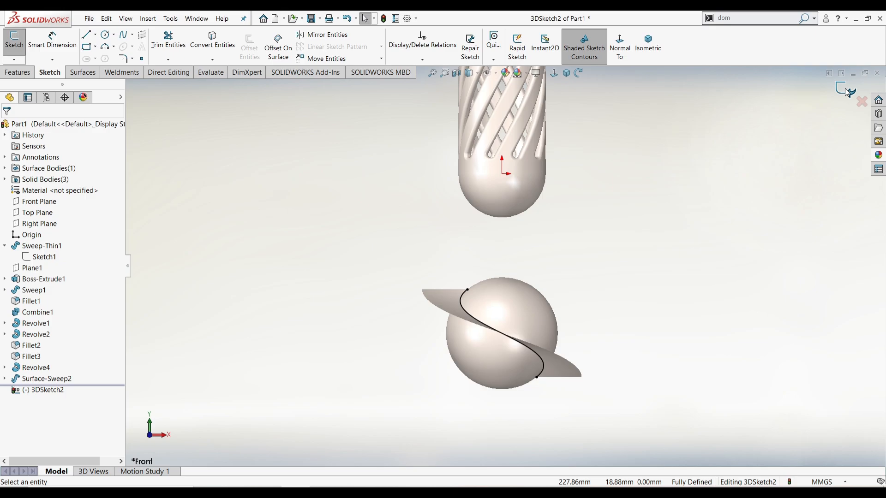
pyautogui.click(846, 90)
# Hide the ribbon and sweep a 10 mm circular profile along the S-curve
pyautogui.click(442, 297)
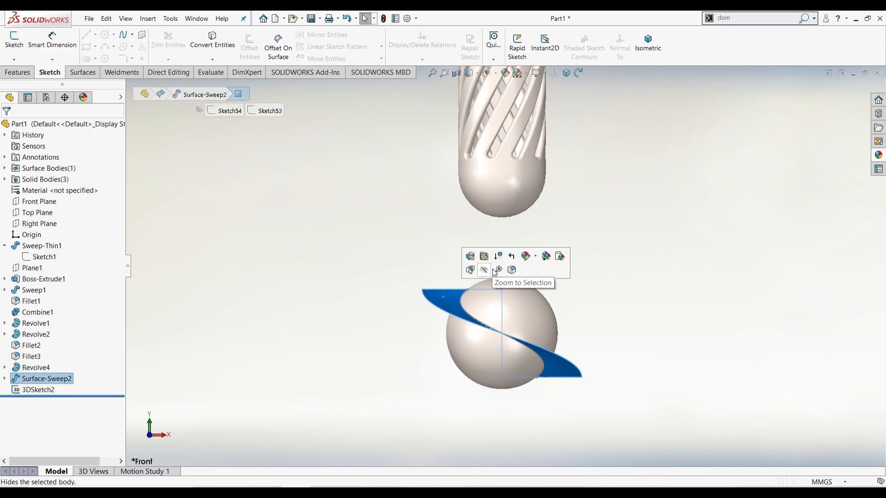
pyautogui.click(497, 270)
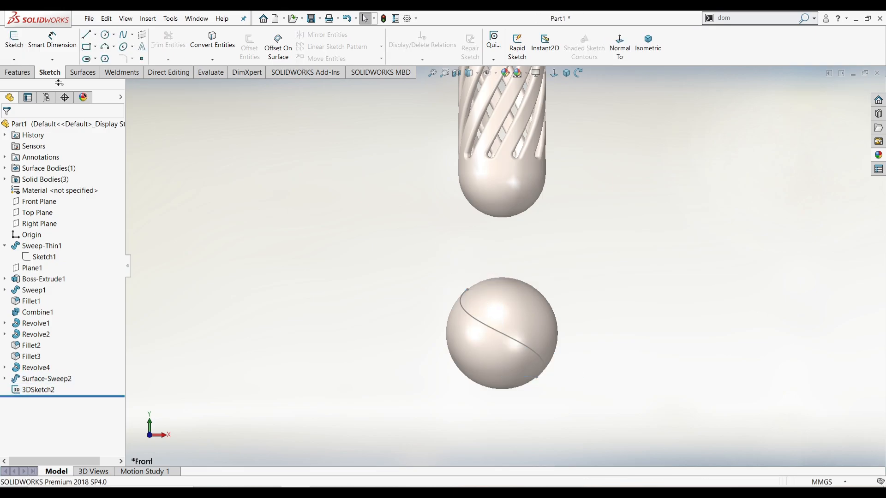
pyautogui.click(17, 73)
pyautogui.click(99, 35)
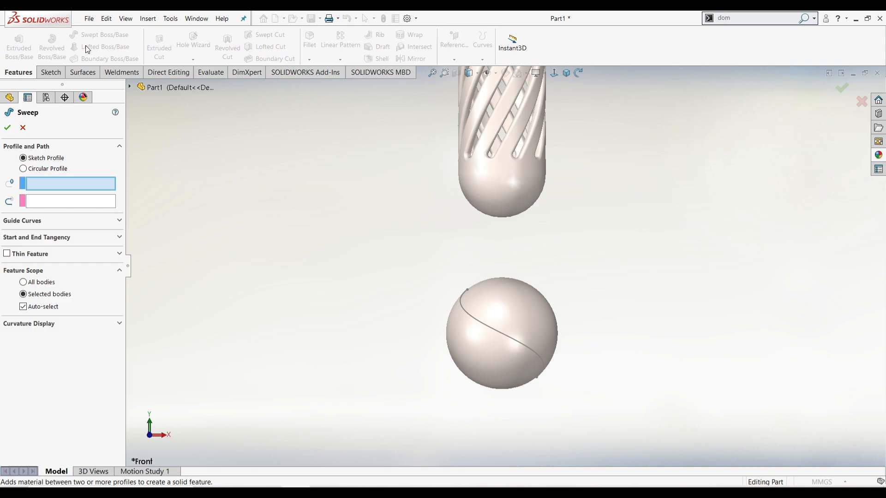
pyautogui.click(54, 169)
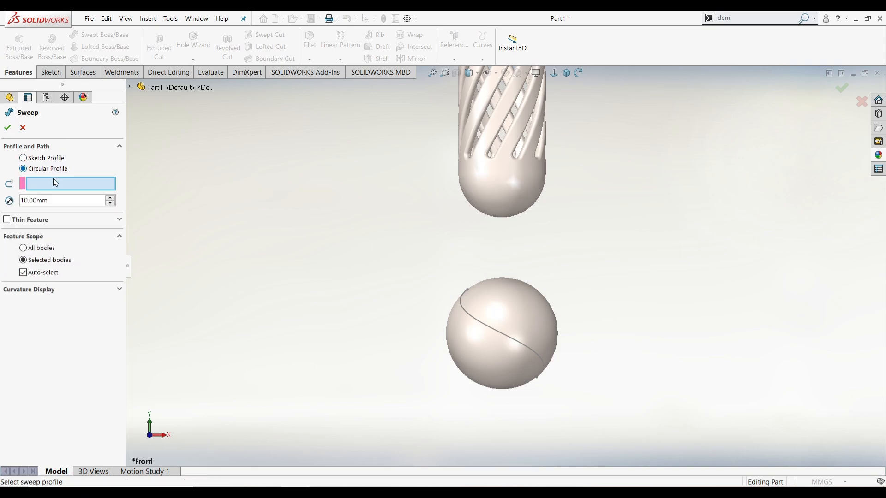
pyautogui.click(470, 316)
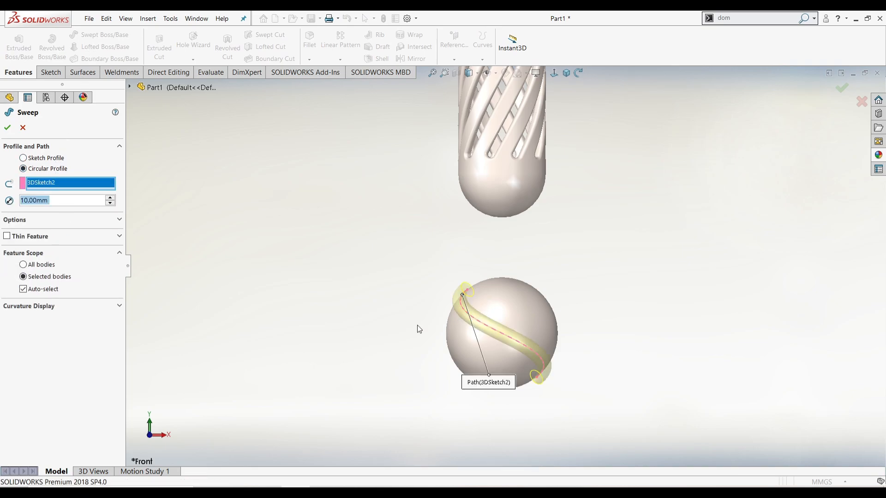
pyautogui.click(7, 128)
pyautogui.click(745, 20)
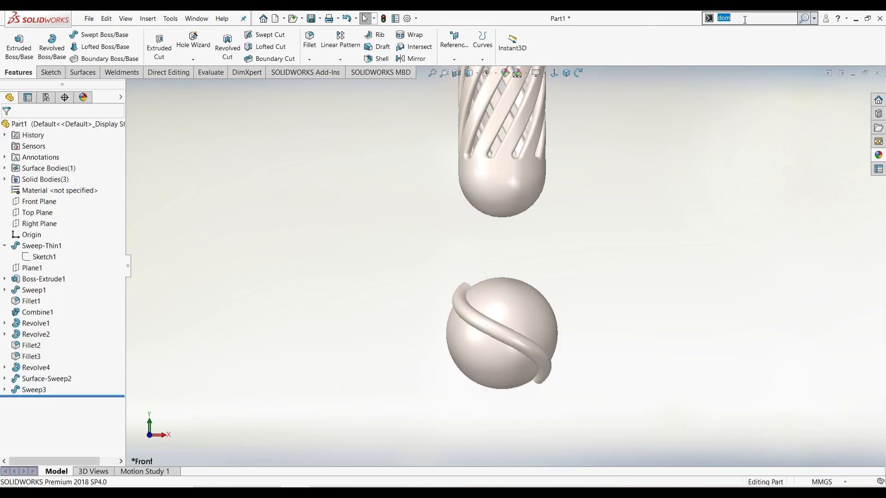
# Try a dome on the tube's end face, then cancel it
pyautogui.click(738, 32)
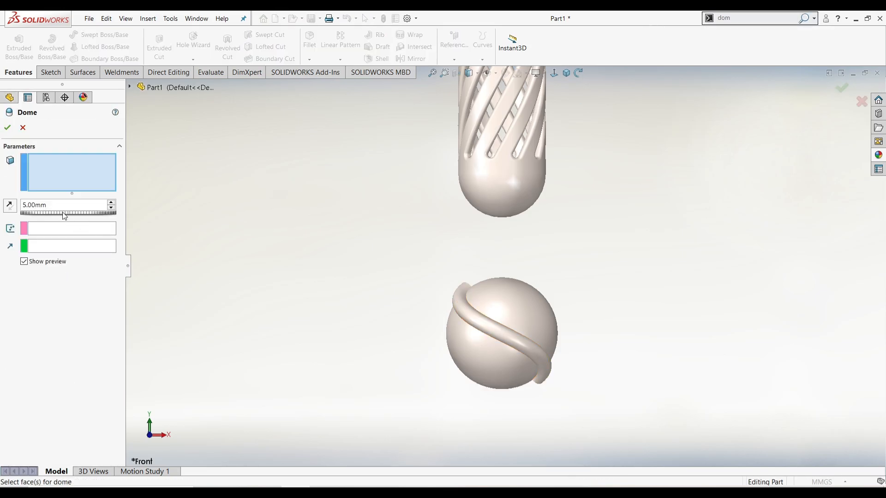
pyautogui.moveTo(462, 299); pyautogui.dragTo(283, 328, button='middle')
pyautogui.scroll(-3, 417, 350)
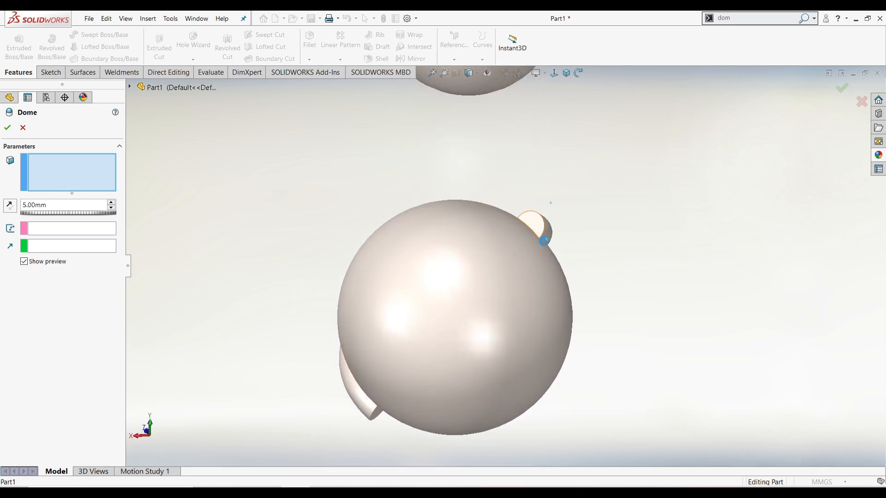
pyautogui.click(531, 226)
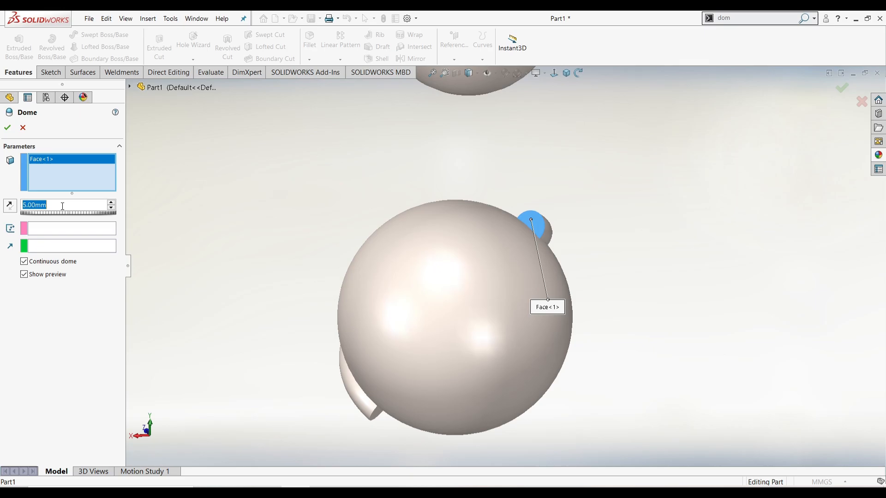
pyautogui.moveTo(386, 237); pyautogui.dragTo(518, 239, button='middle')
pyautogui.scroll(-3, 461, 243)
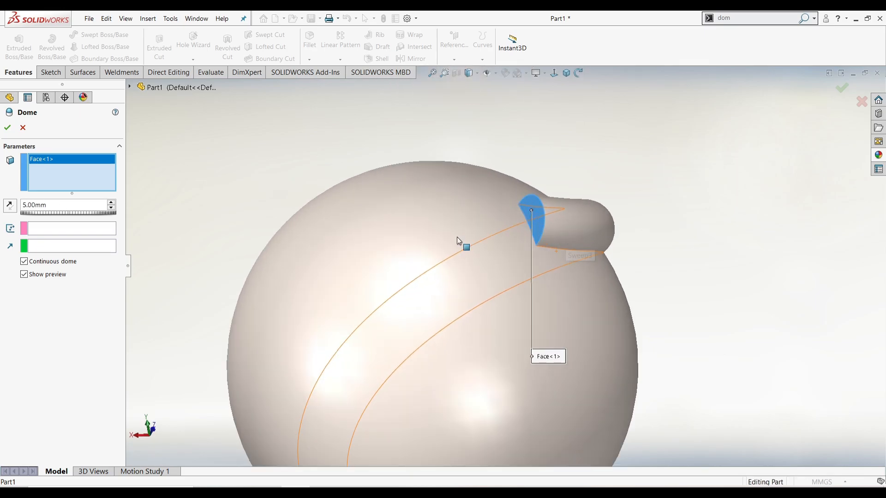
pyautogui.click(22, 129)
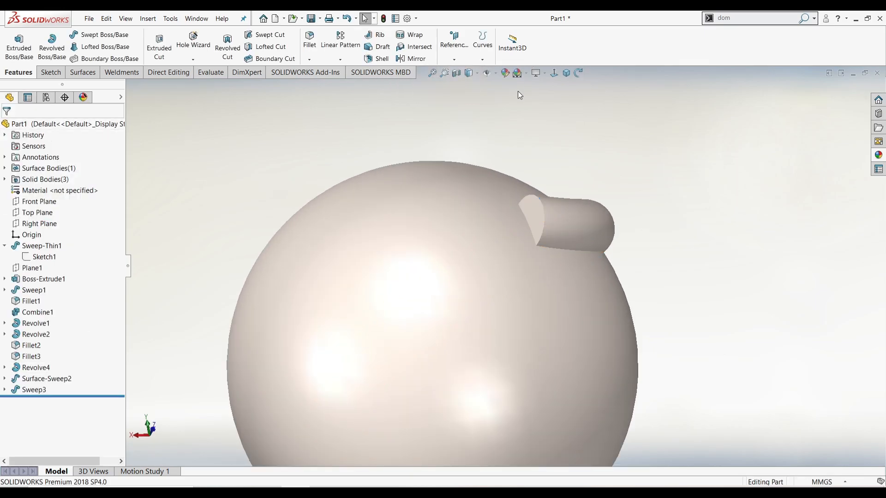
# Edit Sweep3 and uncheck Merge result so the tube stays a separate body
pyautogui.click(549, 75)
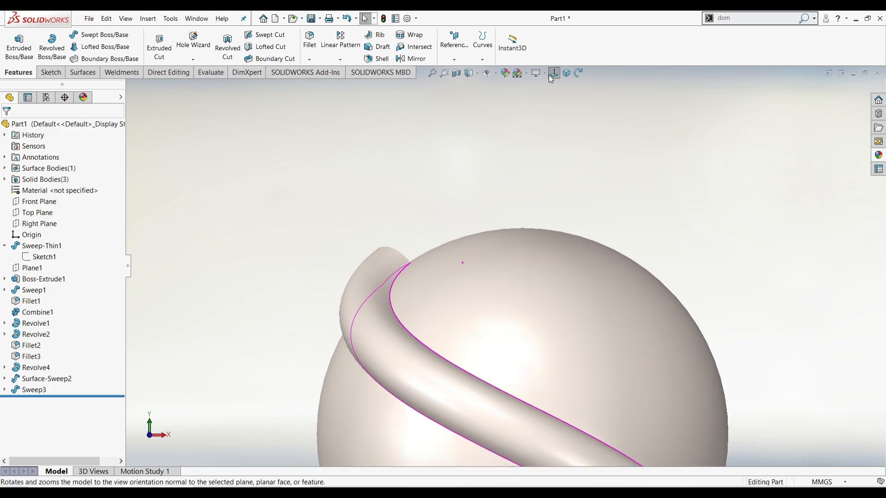
pyautogui.click(431, 74)
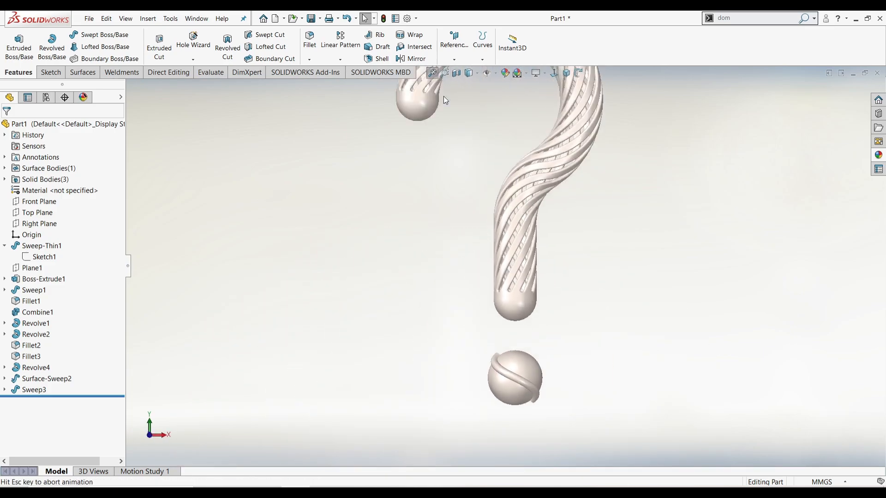
pyautogui.scroll(-6, 513, 420)
pyautogui.scroll(-2, 572, 417)
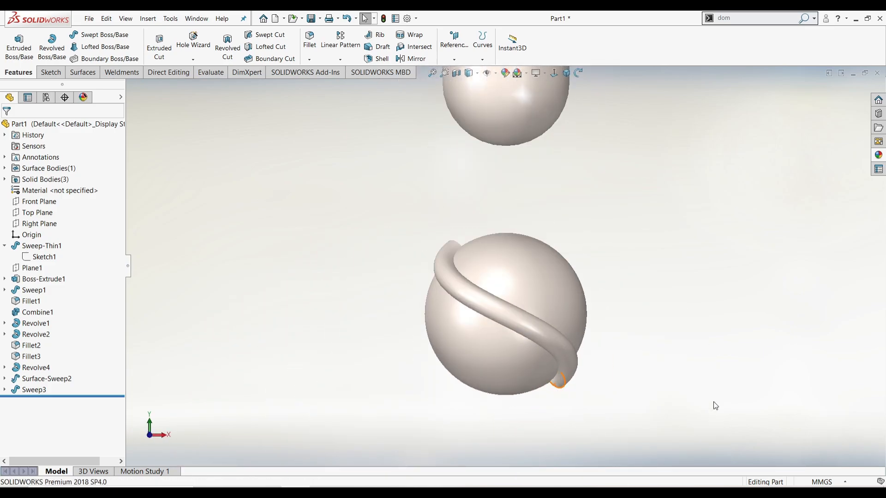
pyautogui.click(561, 323)
pyautogui.click(702, 315)
pyautogui.click(37, 390)
pyautogui.click(49, 367)
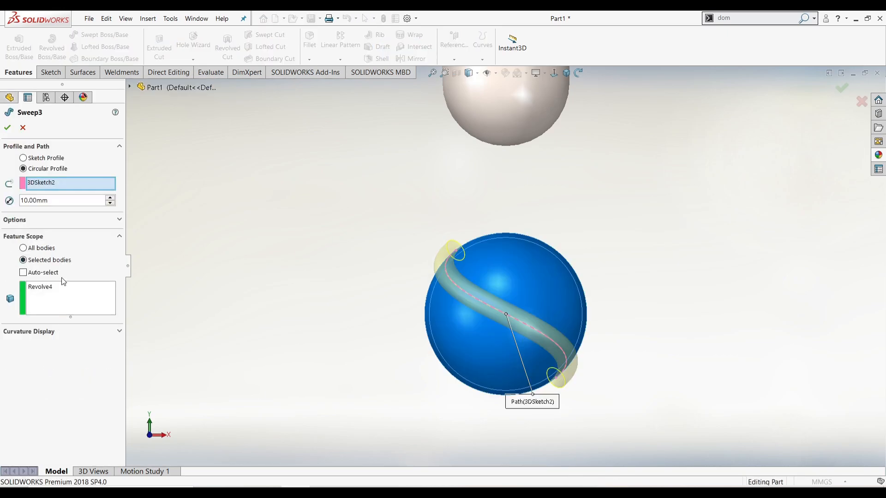
pyautogui.click(34, 221)
pyautogui.click(37, 257)
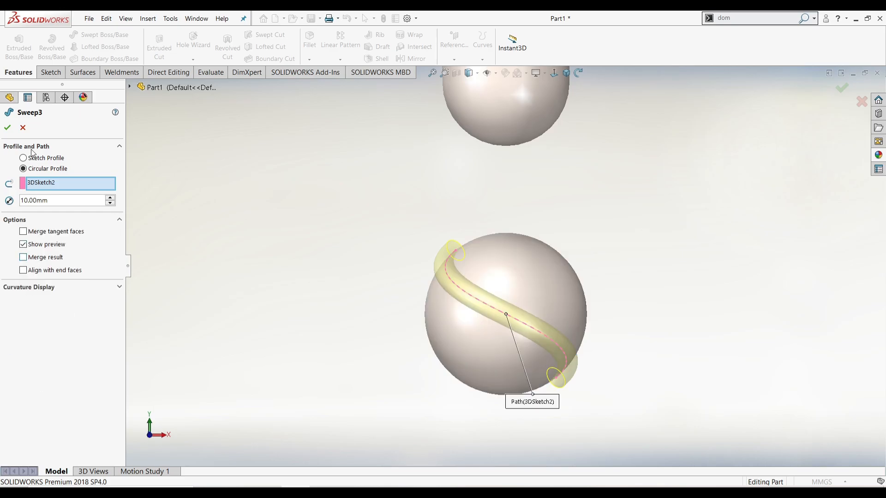
pyautogui.click(8, 128)
pyautogui.moveTo(527, 339); pyautogui.dragTo(336, 364, button='middle')
pyautogui.click(754, 19)
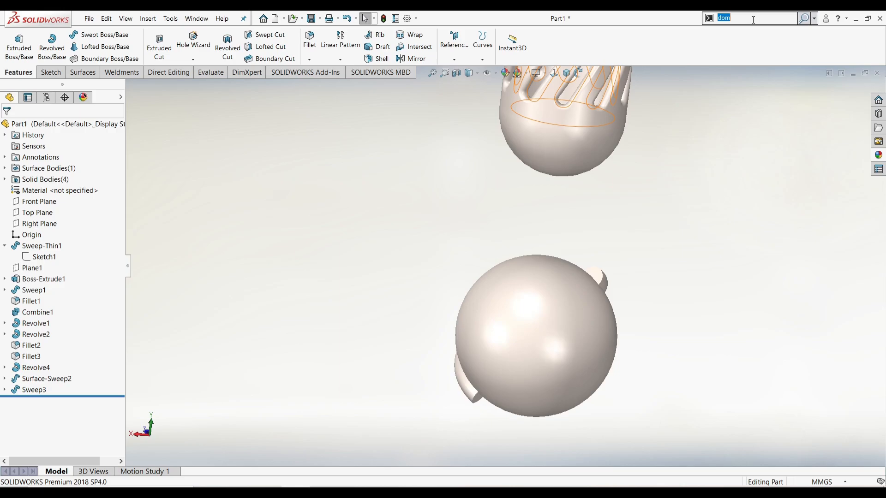
# Cap the upper and lower ends of the Sweep3 tube with 5 mm domes
pyautogui.click(751, 32)
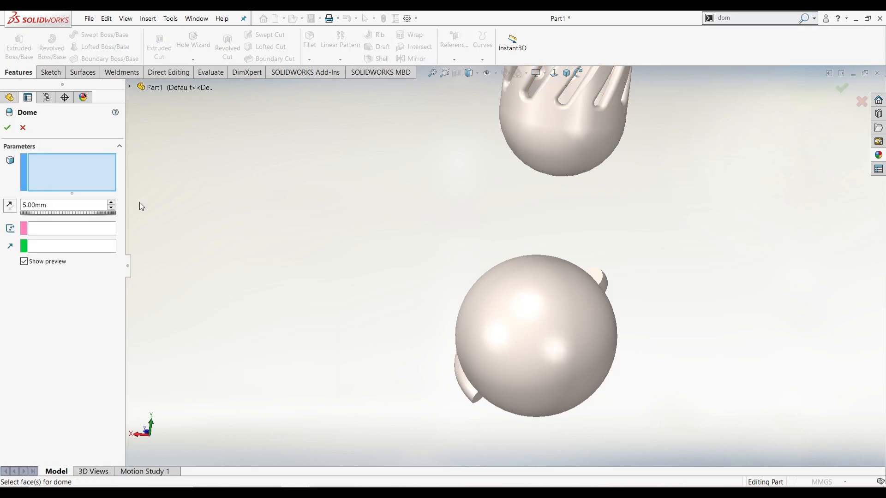
pyautogui.click(597, 275)
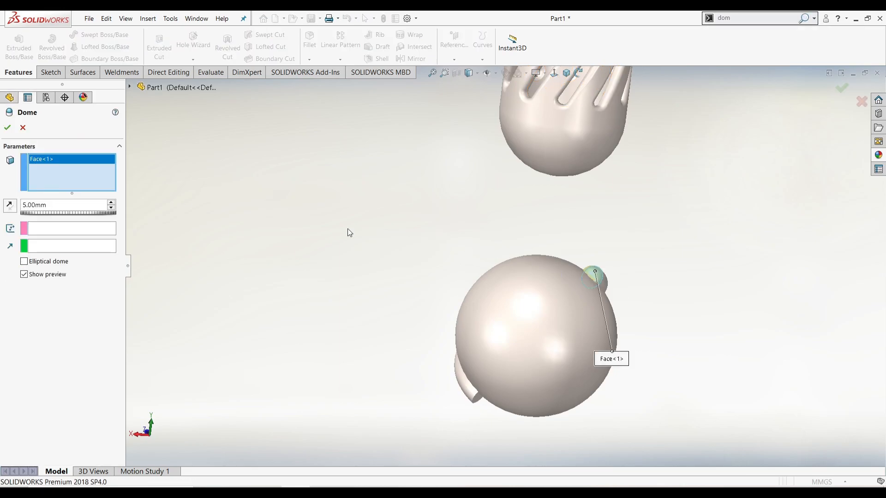
pyautogui.click(8, 129)
pyautogui.press('Return')
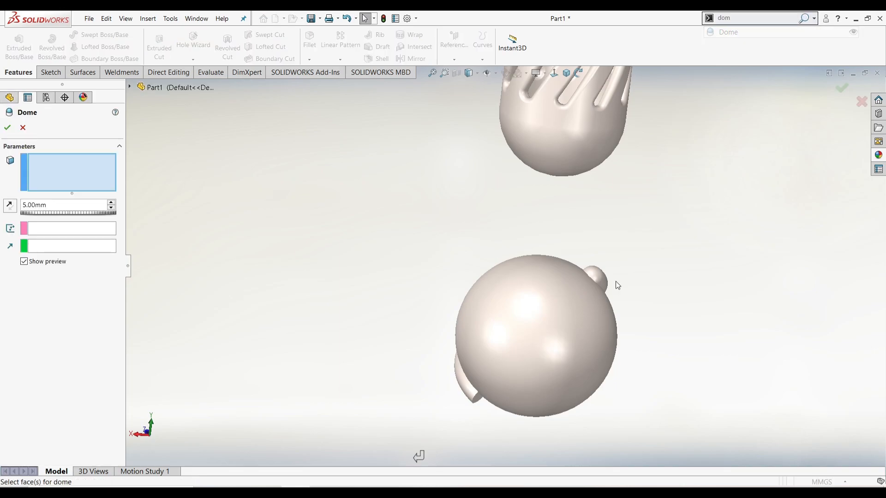
pyautogui.click(476, 401)
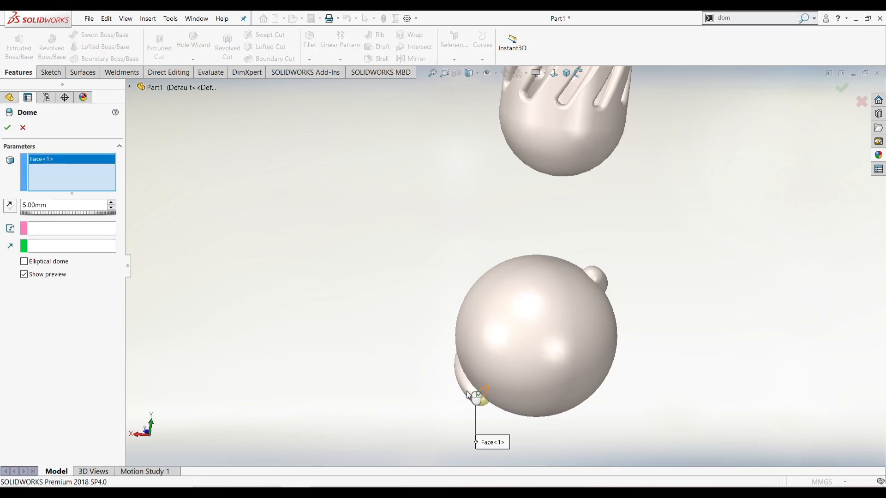
pyautogui.click(8, 128)
pyautogui.moveTo(362, 275); pyautogui.dragTo(510, 387, button='middle')
pyautogui.click(553, 76)
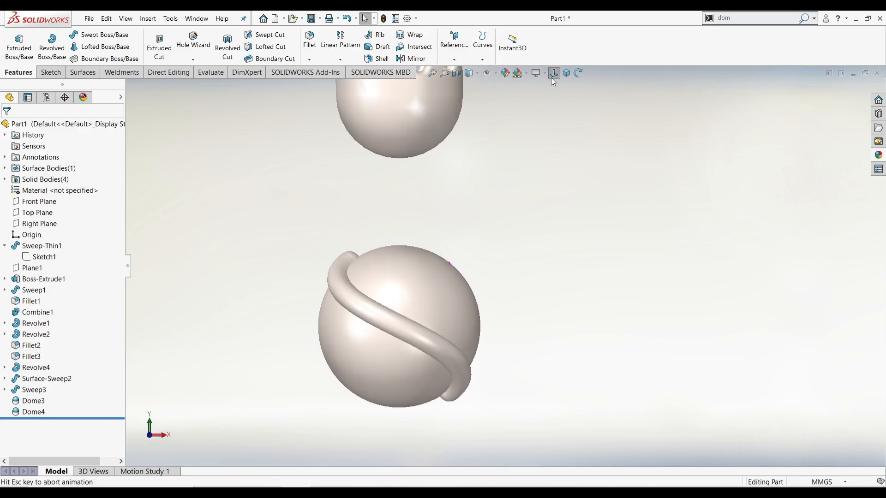
# Circular-pattern the Dome4 body six times around the stem's round face
pyautogui.click(340, 59)
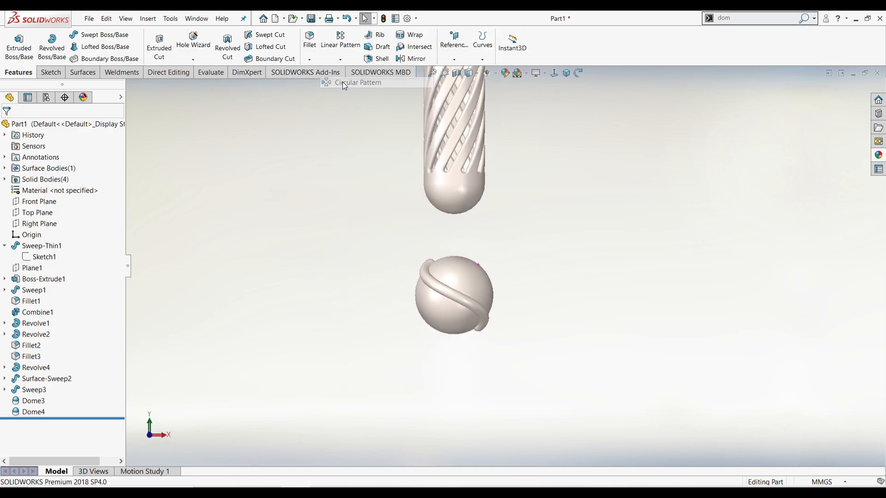
pyautogui.click(367, 84)
pyautogui.click(73, 167)
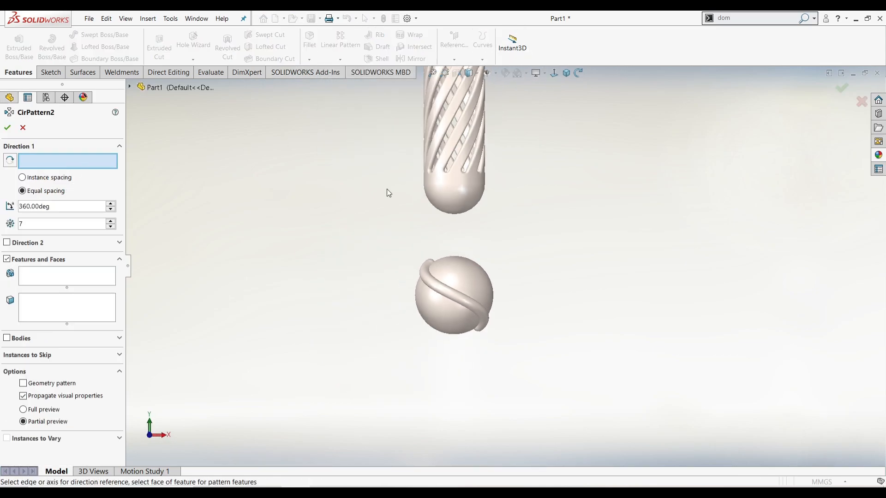
pyautogui.click(445, 182)
pyautogui.click(20, 339)
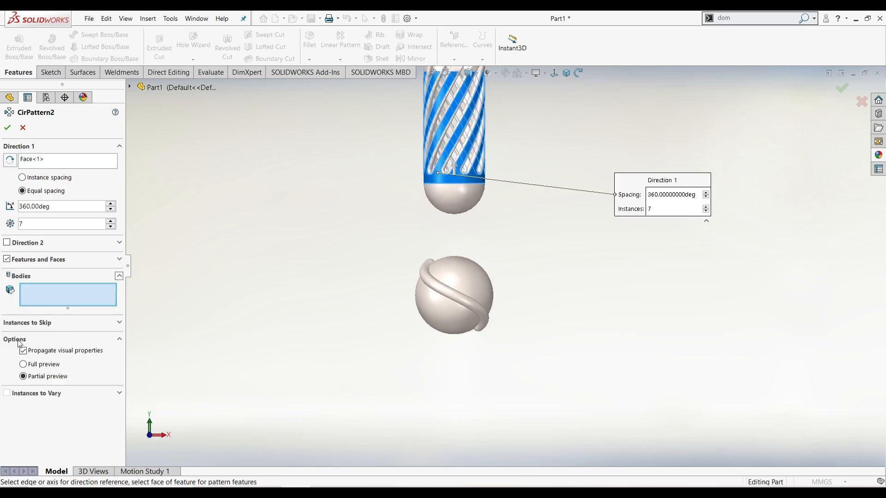
pyautogui.click(445, 292)
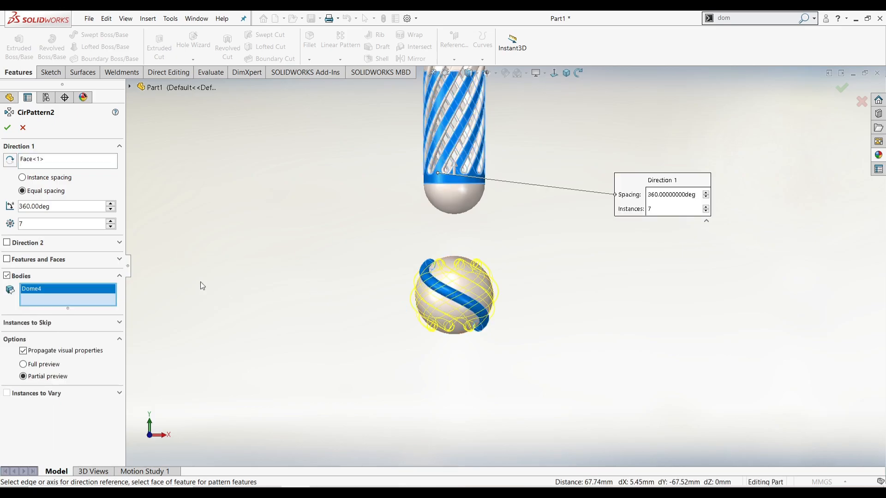
pyautogui.doubleClick(38, 225)
pyautogui.write('6')
pyautogui.press('Return')
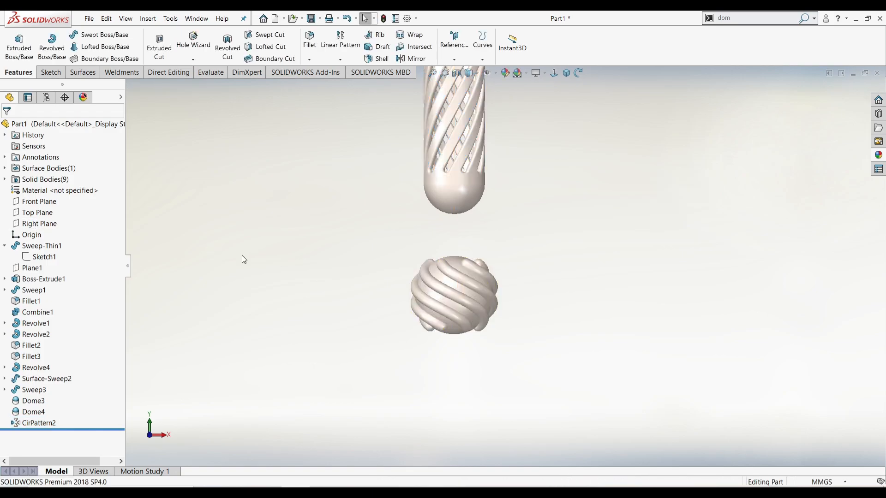
pyautogui.click(178, 71)
# Subtract Dome4 and the five patterned ribbons from the Revolve4 sphere
pyautogui.click(227, 44)
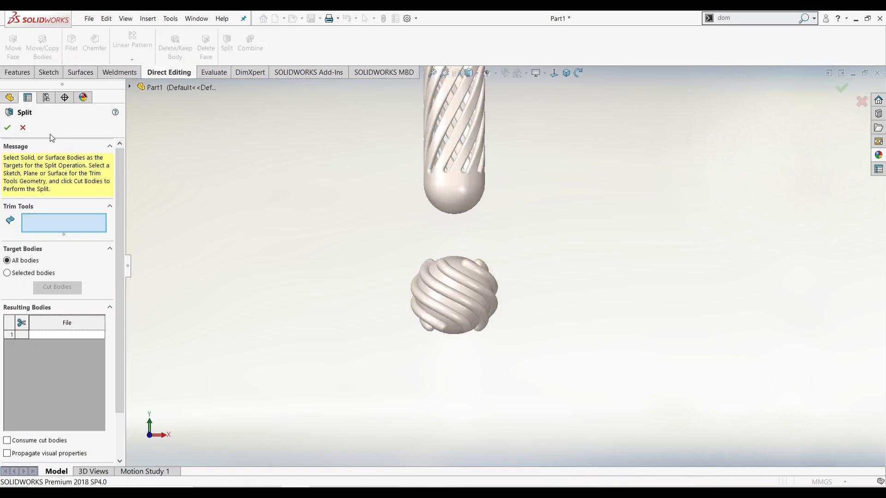
pyautogui.click(22, 127)
pyautogui.click(251, 44)
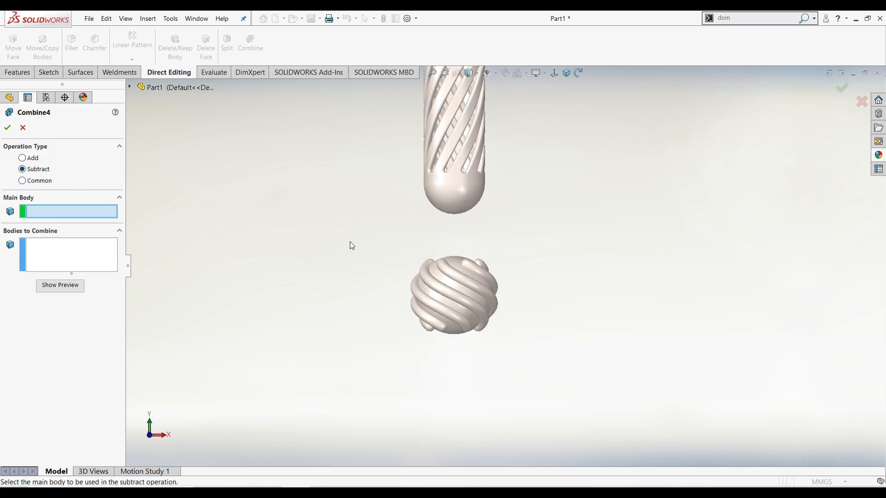
pyautogui.click(431, 295)
pyautogui.click(425, 279)
pyautogui.click(489, 272)
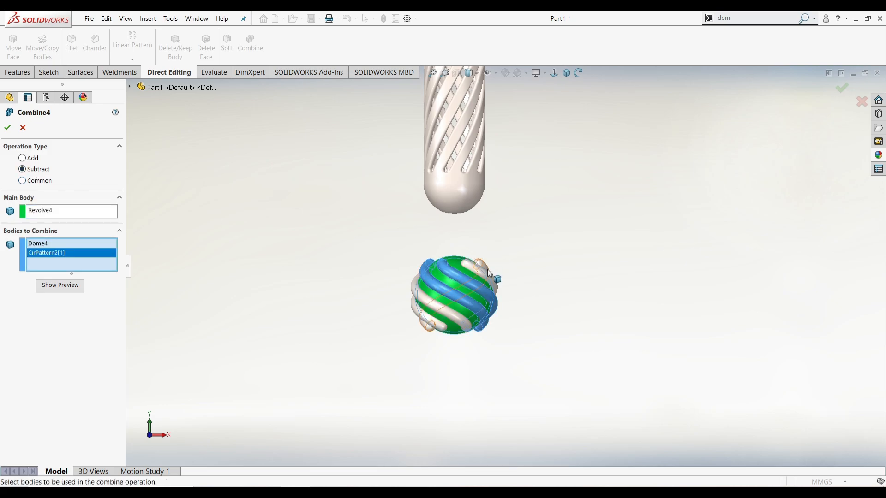
pyautogui.click(477, 271)
pyautogui.click(480, 264)
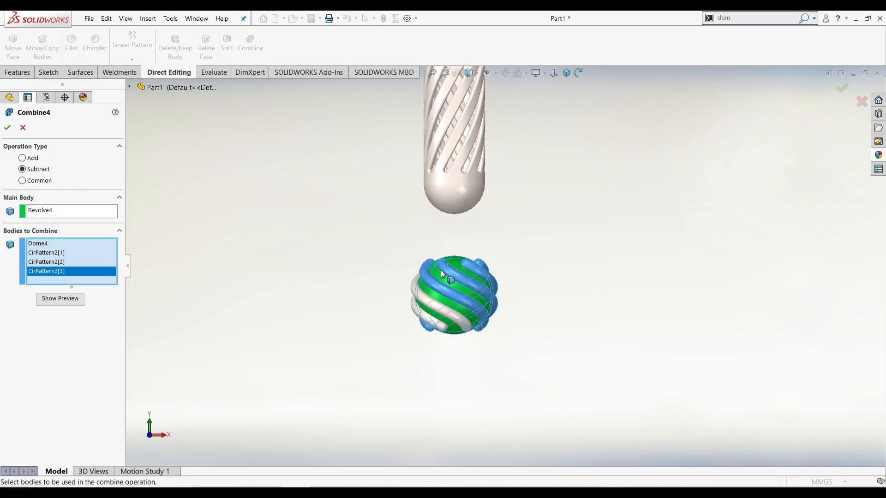
pyautogui.click(425, 302)
pyautogui.click(417, 311)
pyautogui.click(8, 127)
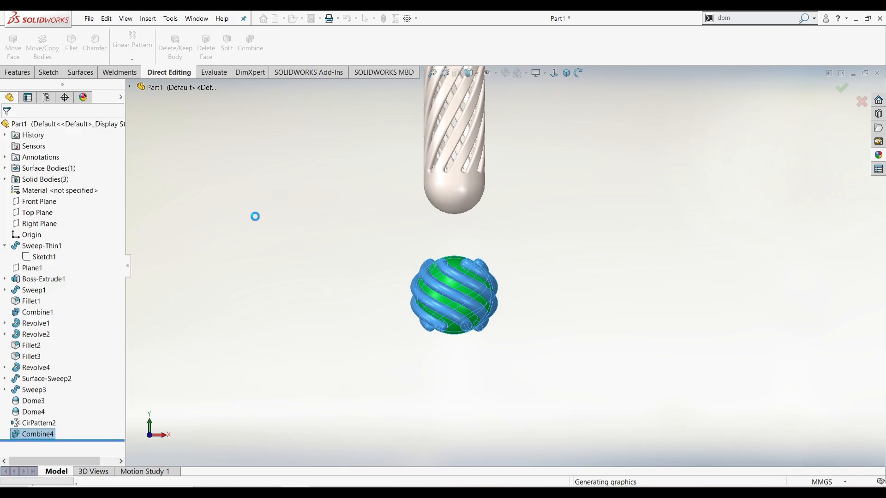
pyautogui.scroll(-5, 457, 298)
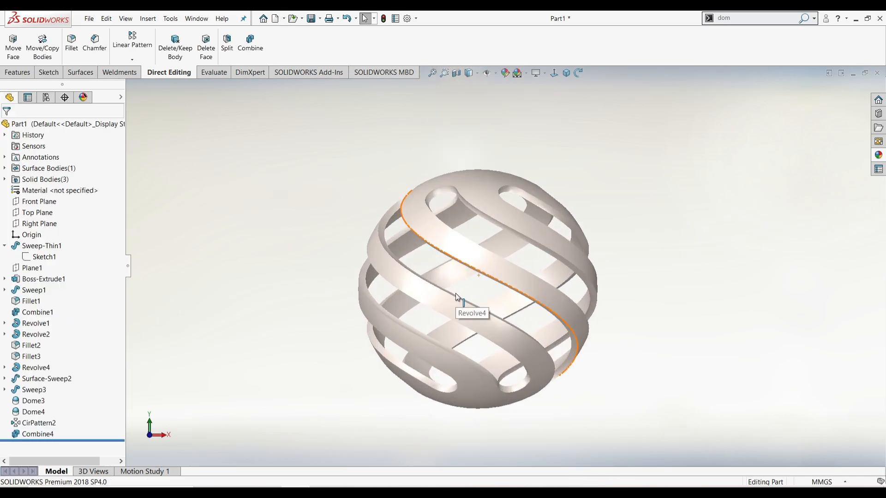
# Fillet two slot faces of the sphere cage with a 1 mm radius
pyautogui.click(435, 230)
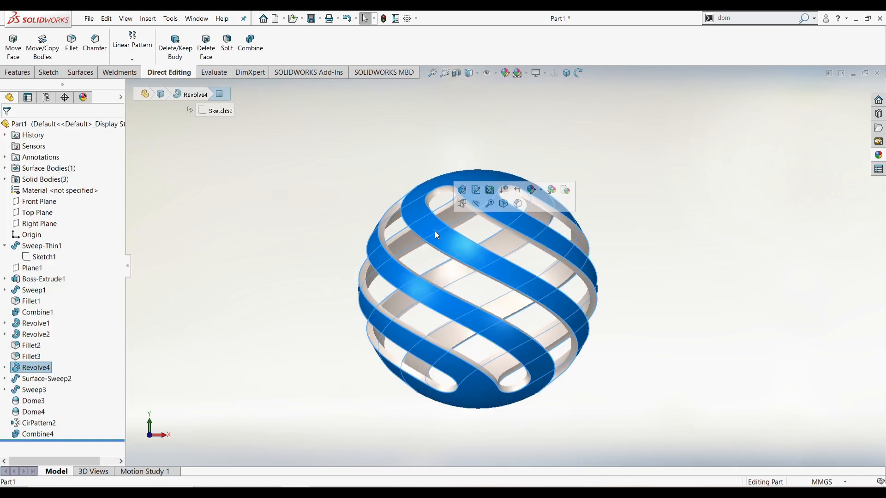
pyautogui.click(503, 204)
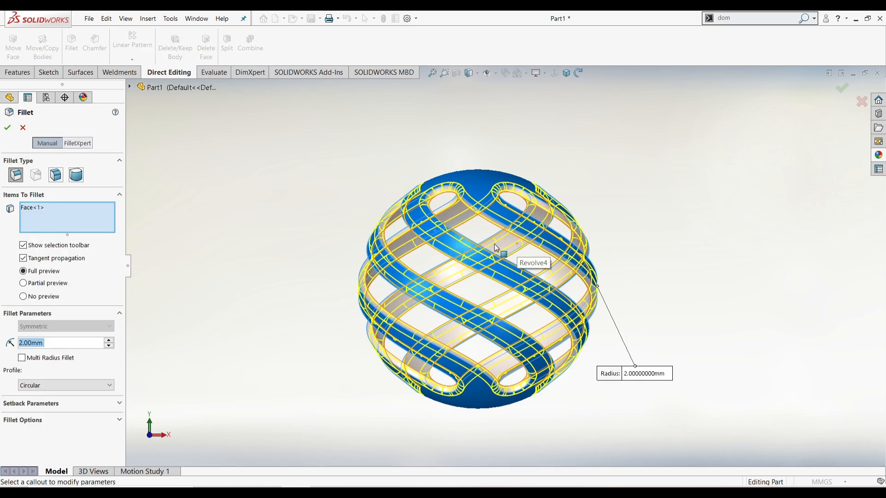
pyautogui.click(494, 244)
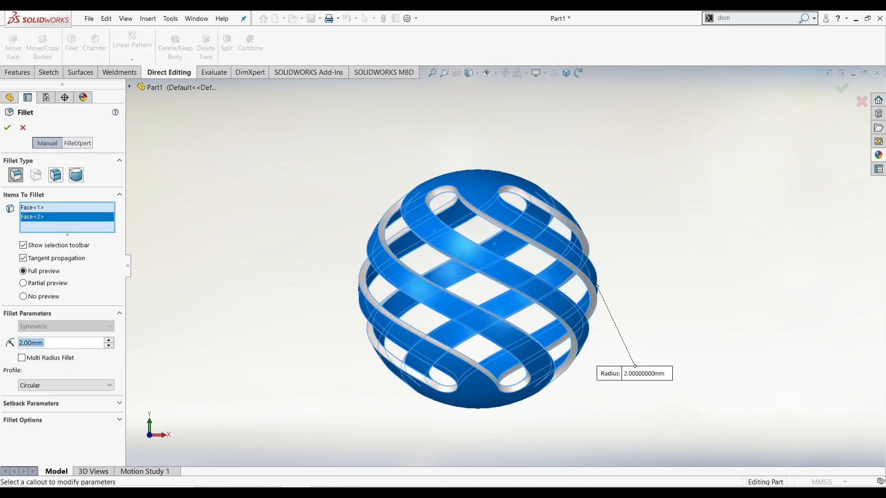
pyautogui.write('1.5')
pyautogui.press('Return')
pyautogui.write('1')
pyautogui.press('Return')
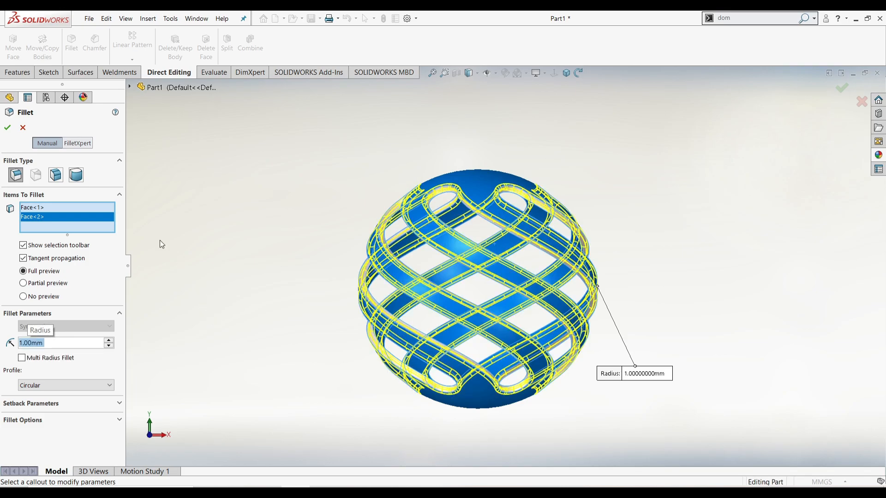
pyautogui.click(14, 127)
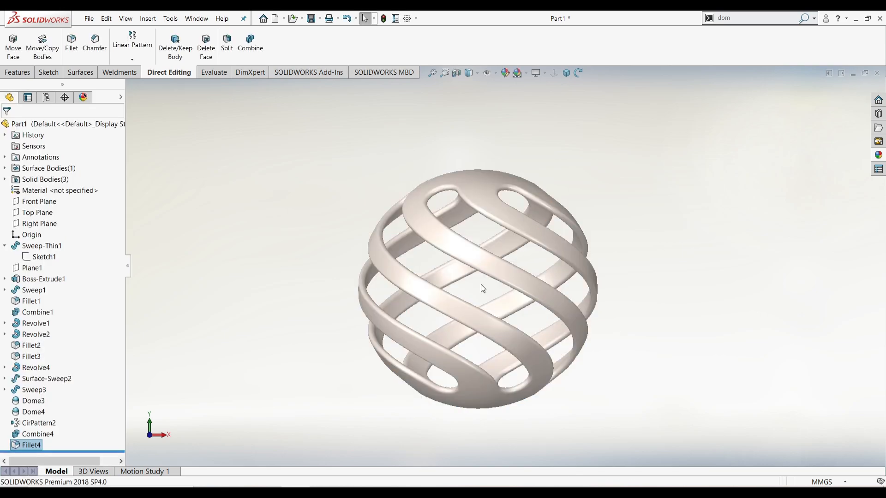
pyautogui.scroll(3, 480, 284)
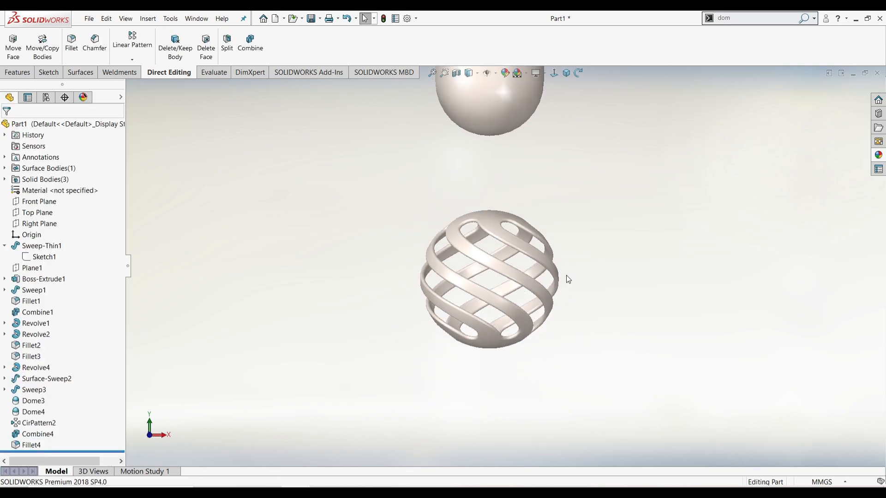
# Orient the view normal to the question mark and zoom to fit the whole model
pyautogui.moveTo(568, 277); pyautogui.dragTo(549, 269, button='middle')
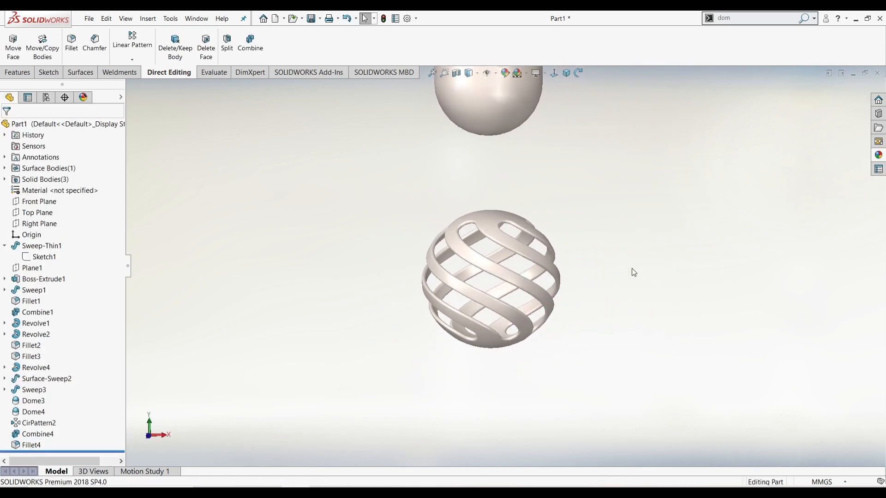
pyautogui.moveTo(632, 268); pyautogui.dragTo(763, 267, button='middle')
pyautogui.scroll(1, 747, 263)
pyautogui.click(557, 77)
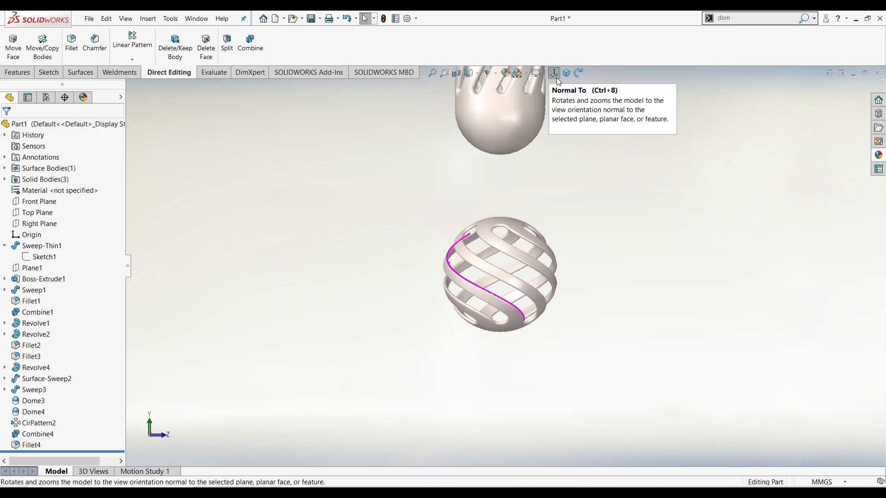
pyautogui.click(432, 74)
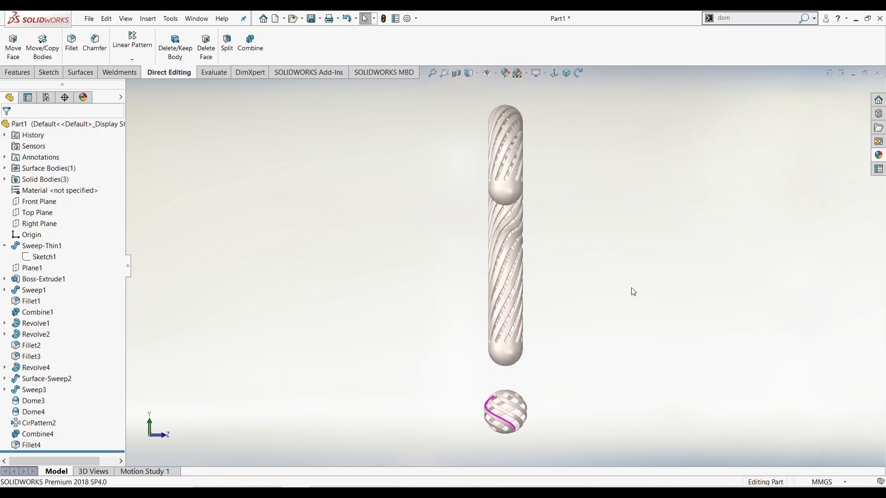
pyautogui.moveTo(631, 287); pyautogui.dragTo(545, 304, button='middle')
pyautogui.click(553, 75)
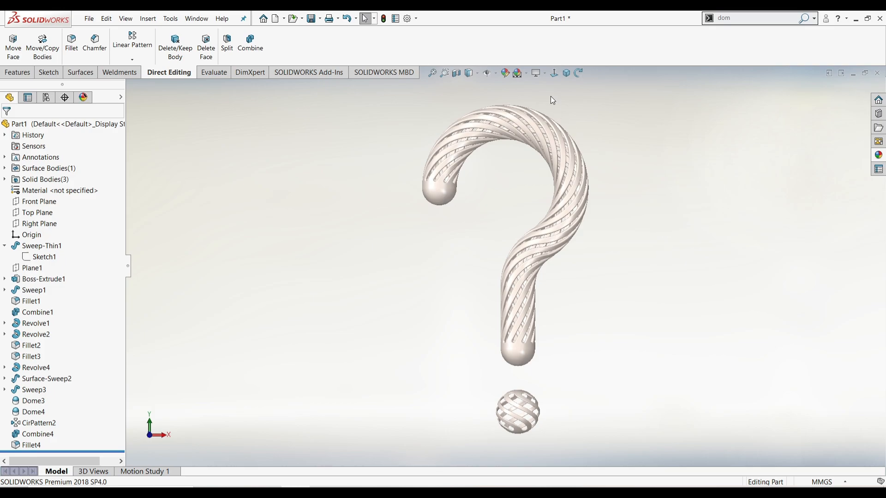
# Enable RealView Graphics so the part renders as shiny brushed steel
pyautogui.click(546, 73)
pyautogui.click(568, 84)
pyautogui.scroll(-4, 525, 422)
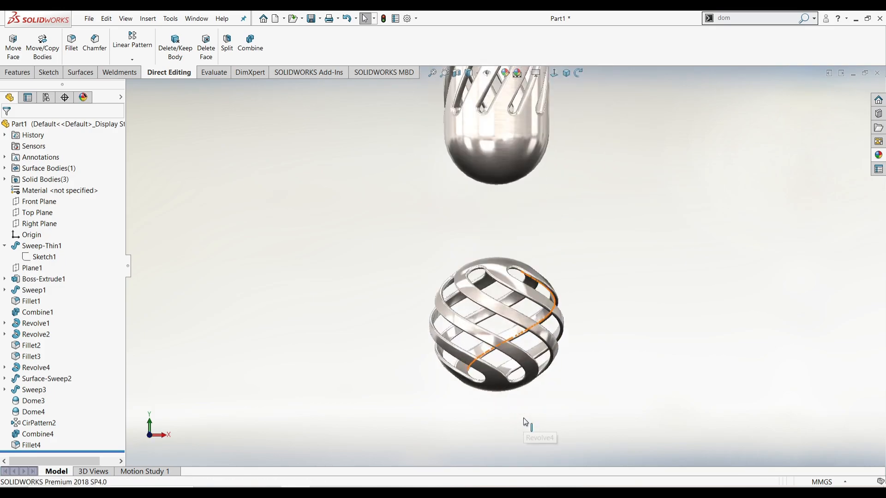
# Square the view face-on again and fit the full question mark with its cage dot
pyautogui.moveTo(264, 344); pyautogui.dragTo(613, 323, button='middle')
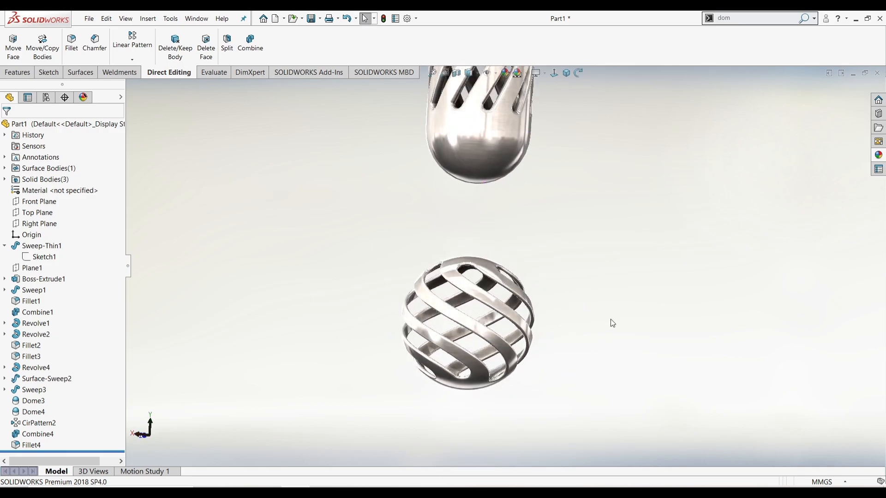
pyautogui.click(552, 76)
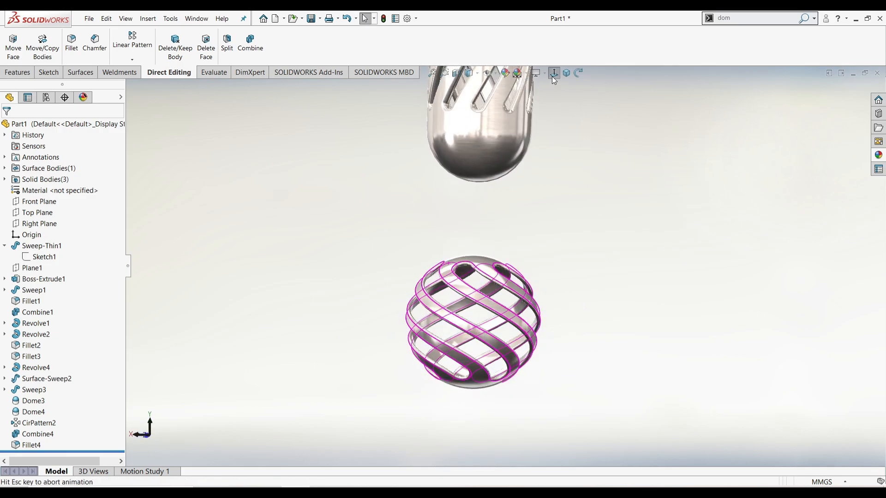
pyautogui.click(430, 76)
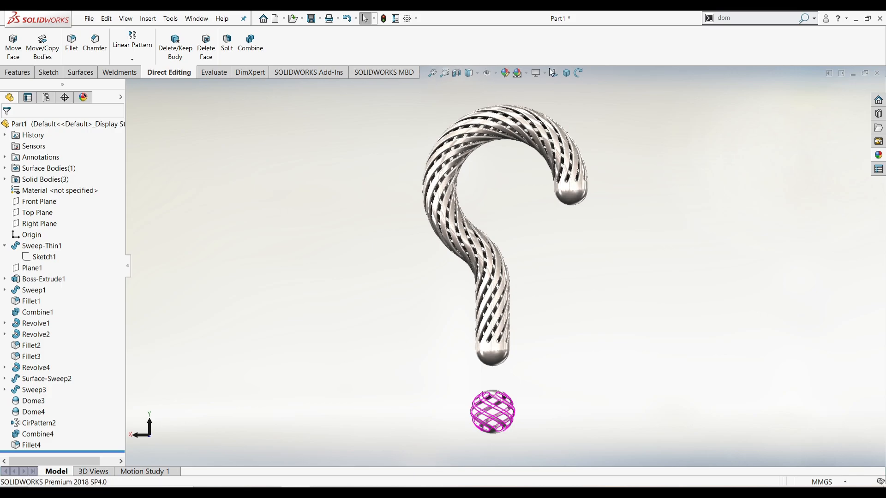